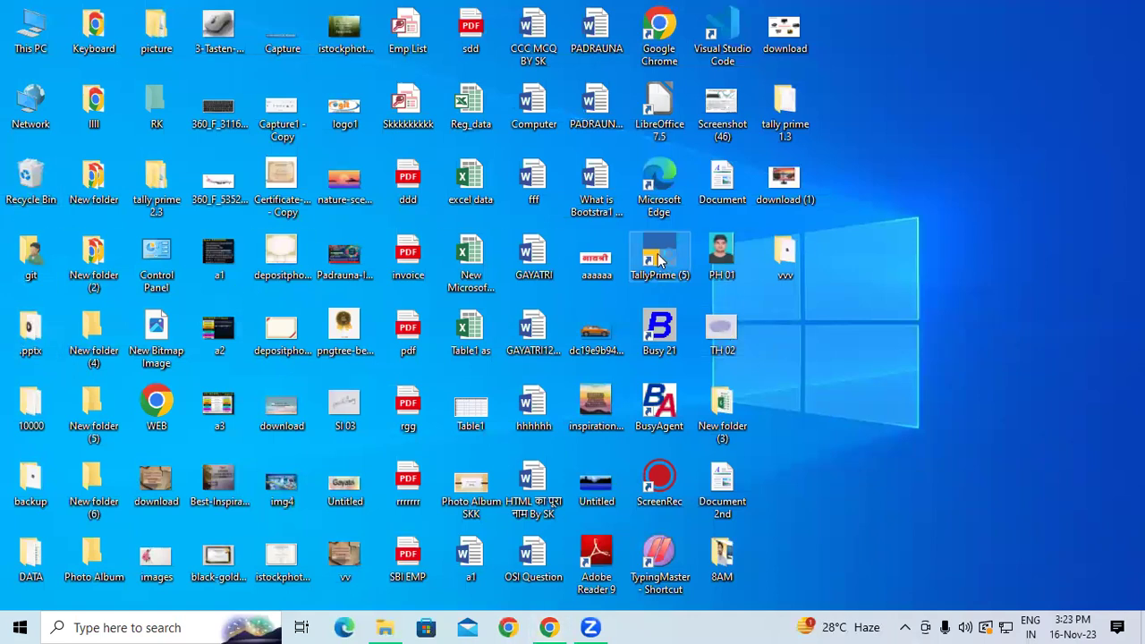
Launch TallyPrime and continue in Educational Mode without a licence.
double_click(660, 258)
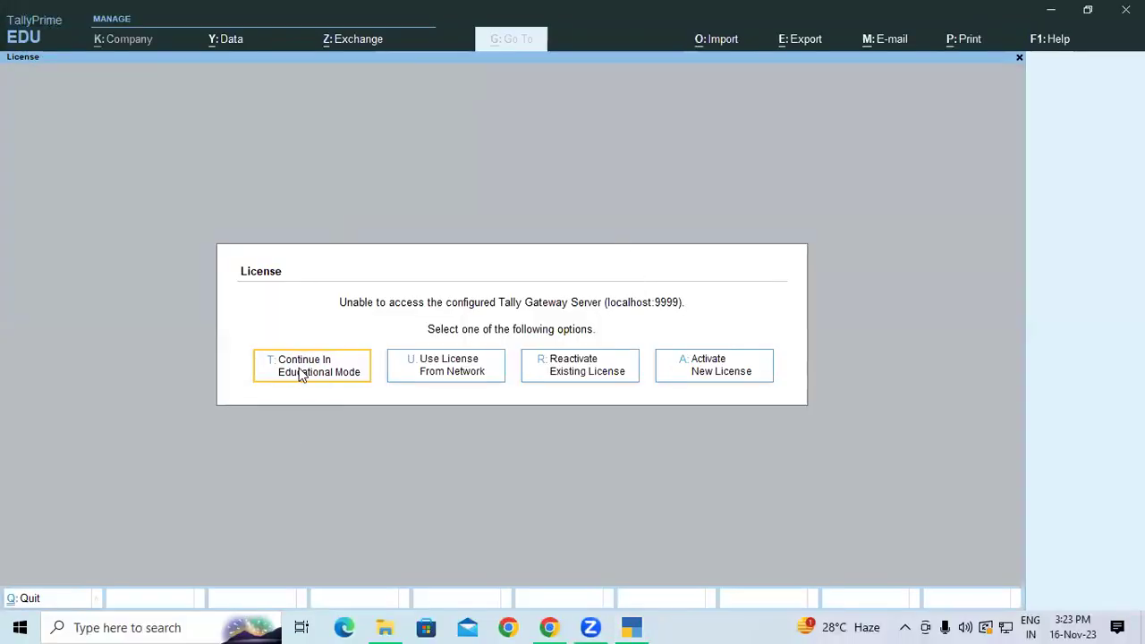
left_click(298, 369)
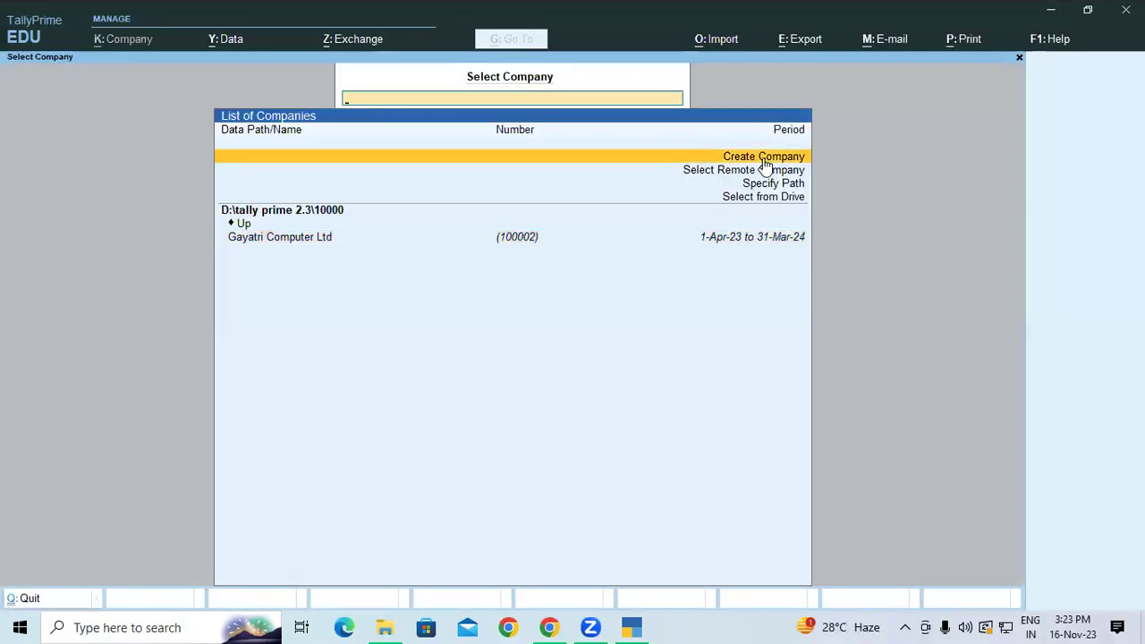
Begin a new company and point its data path to the newly created folder d:/3.2laxmi.
left_click(766, 164)
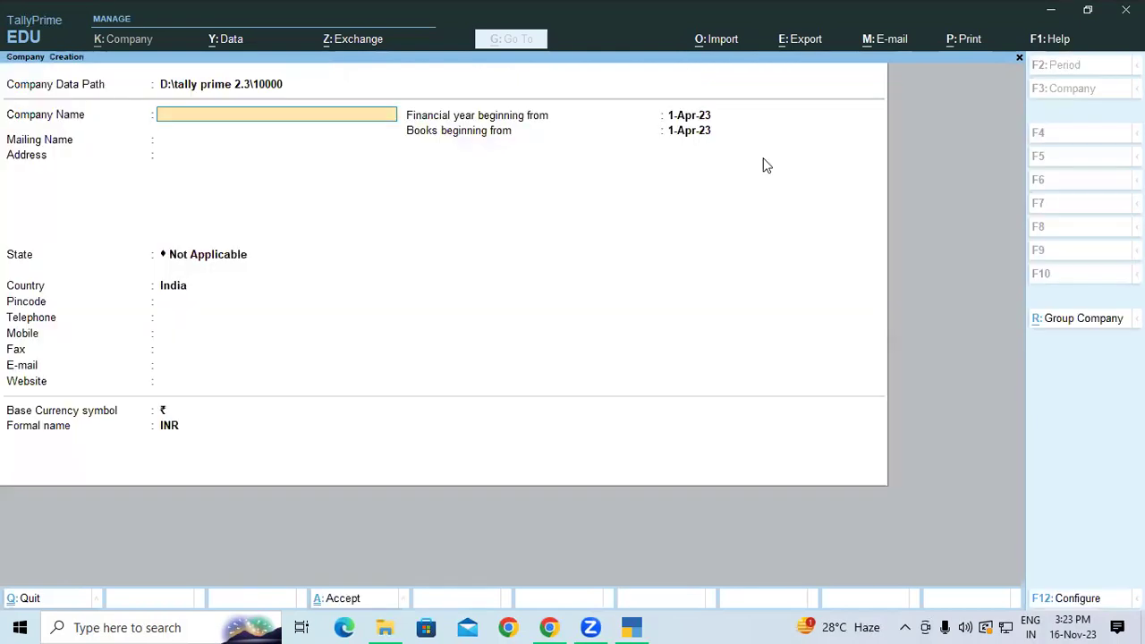
key("BackSpace")
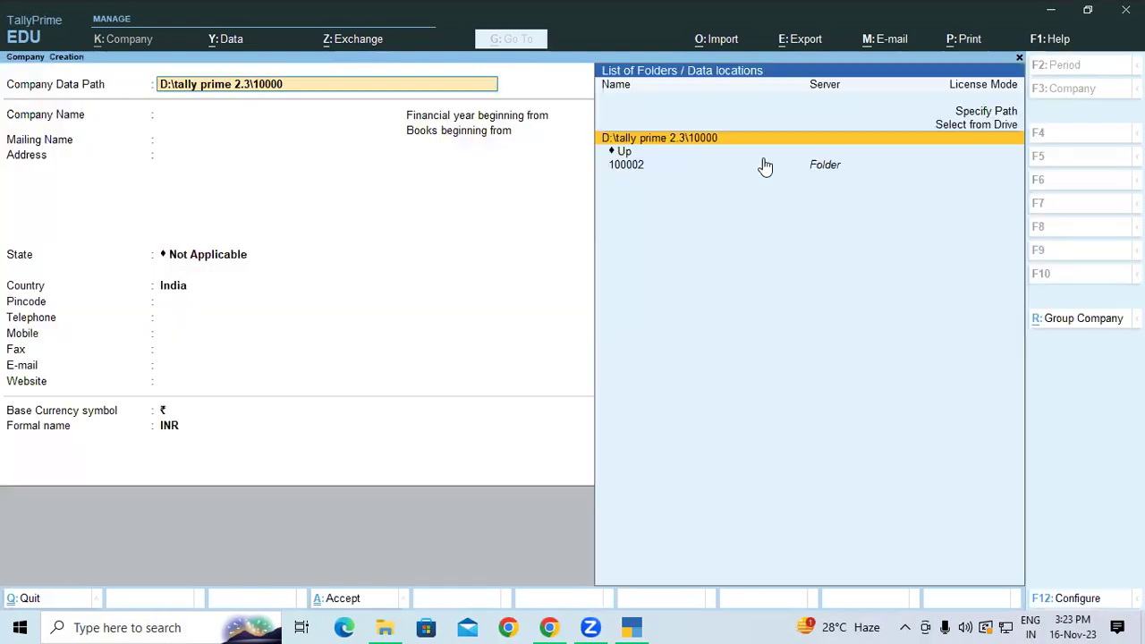
type("d:")
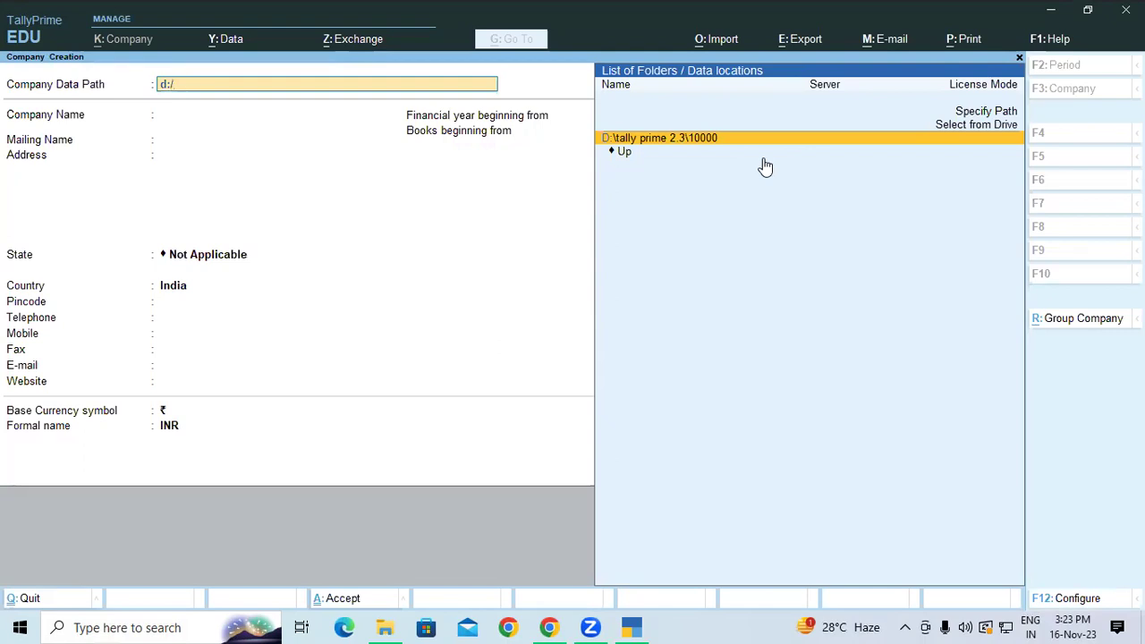
type("/3.2")
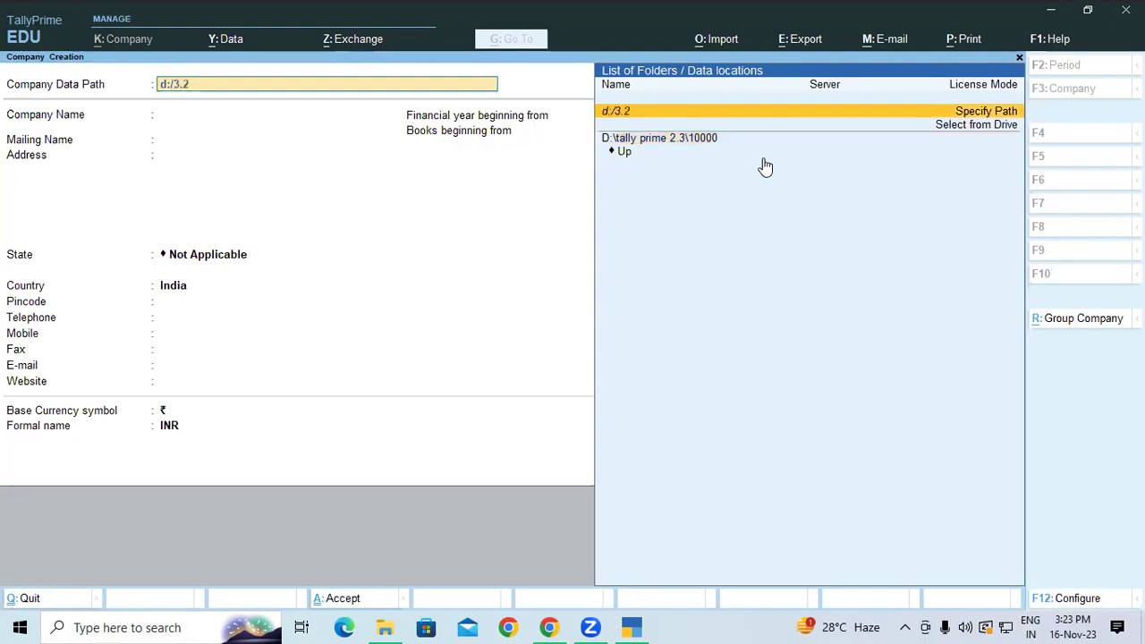
type("laxmi")
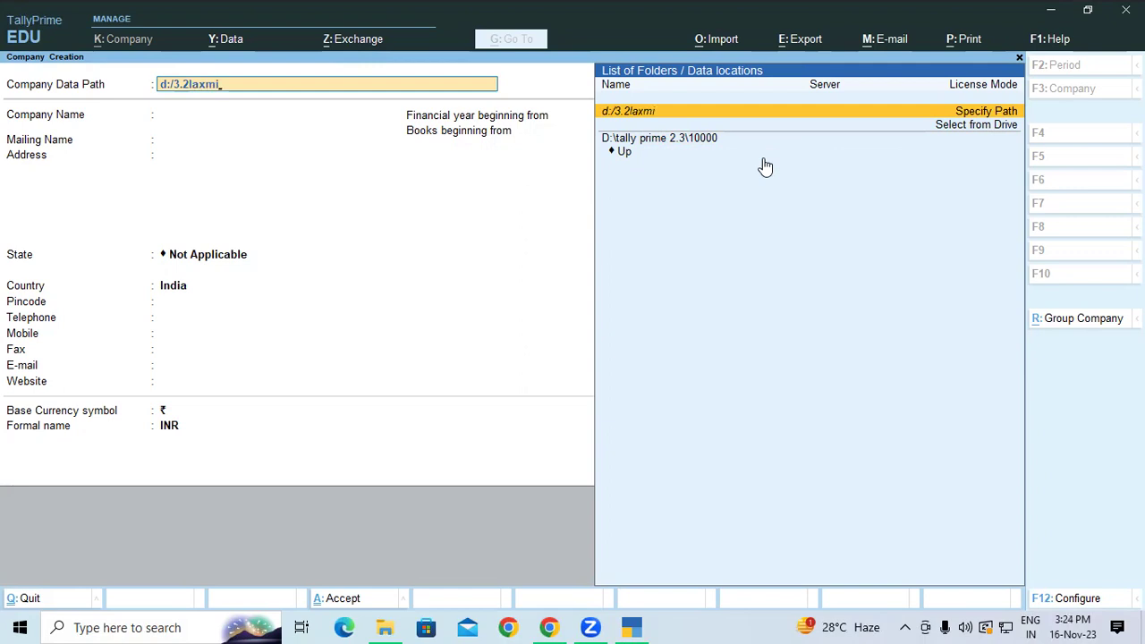
key("Return")
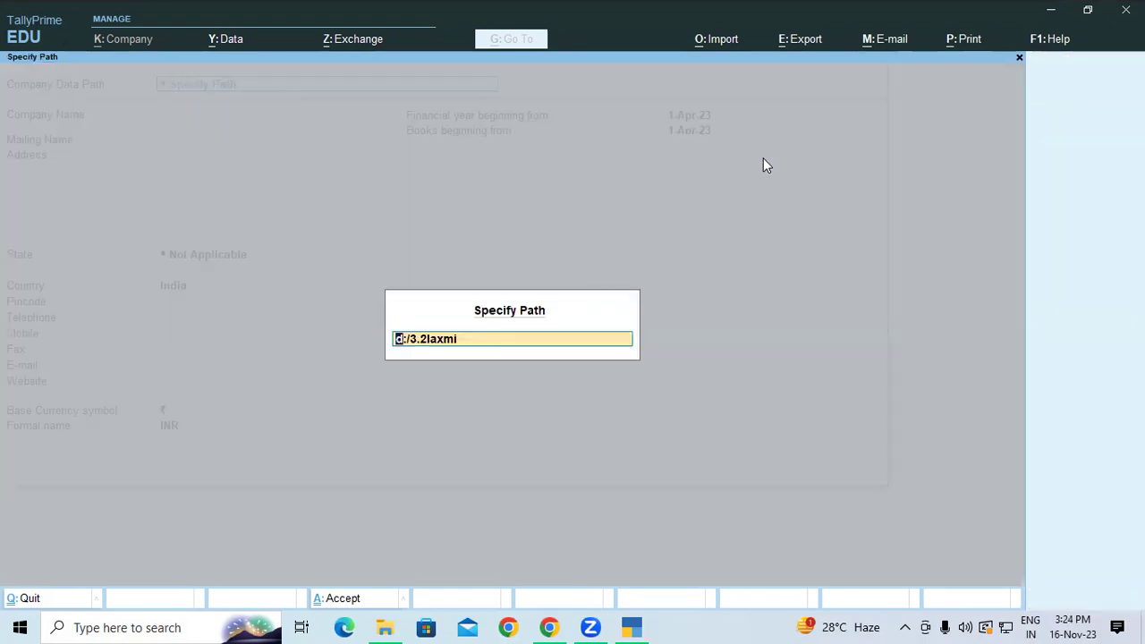
key("Return")
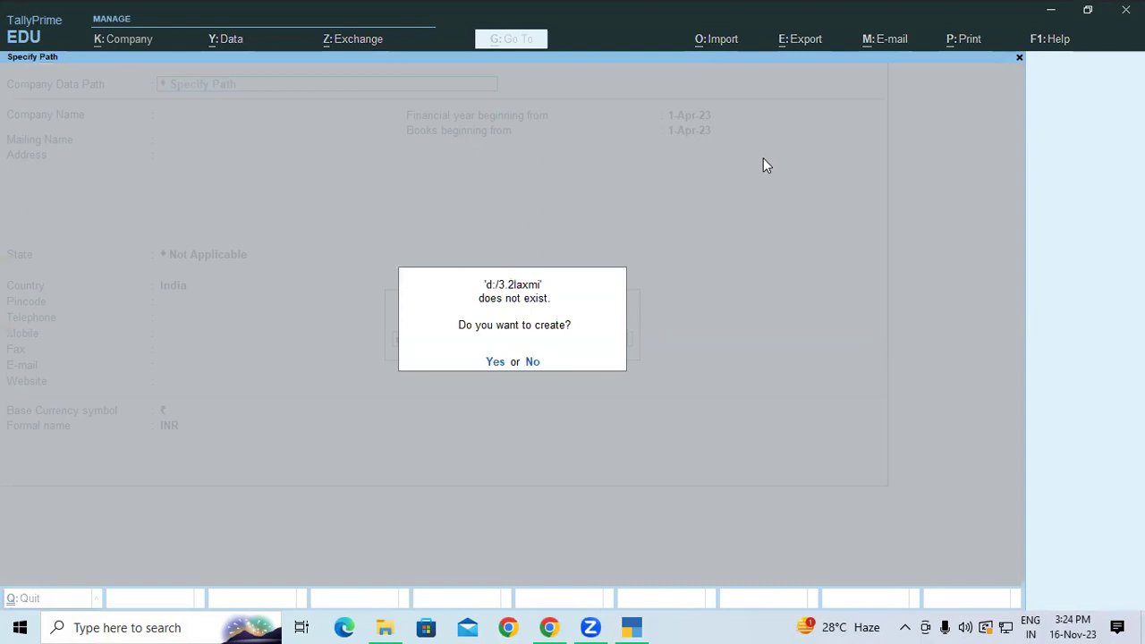
key("y")
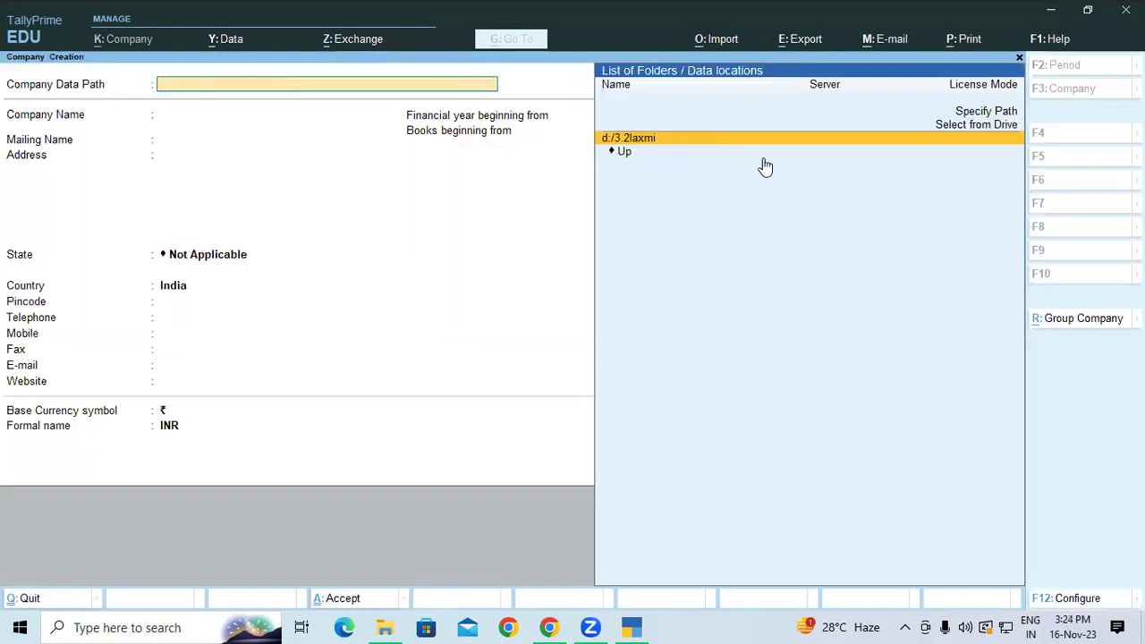
key("Return")
Enter company name Laxmi Builders with address Kasia Ramkola, Kushinagar.
type("Laxm")
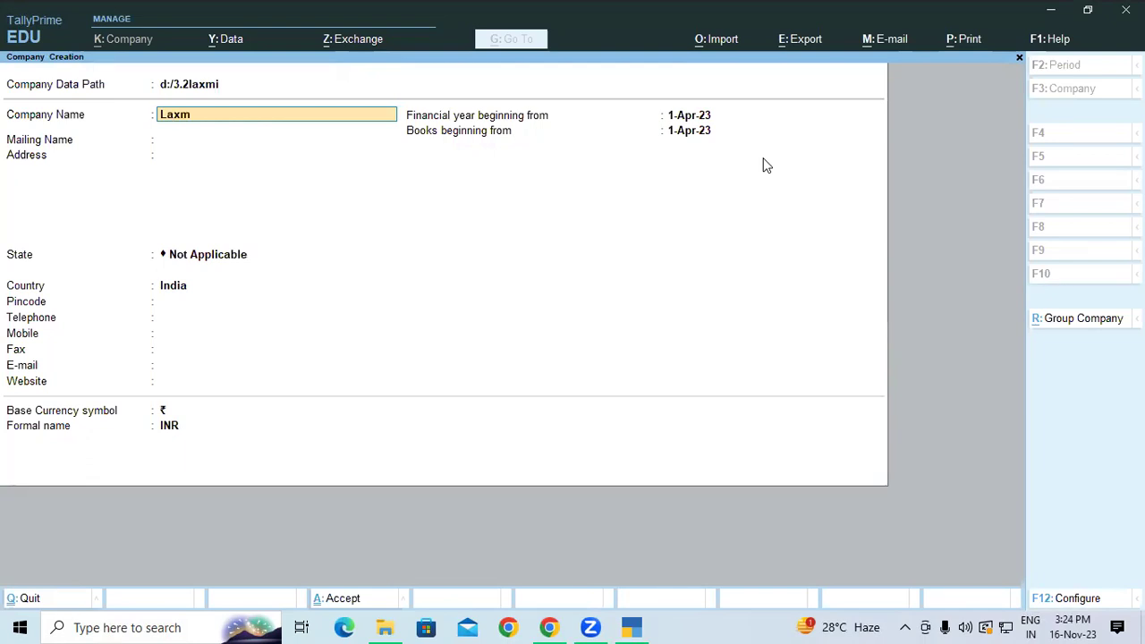
type("i Builders")
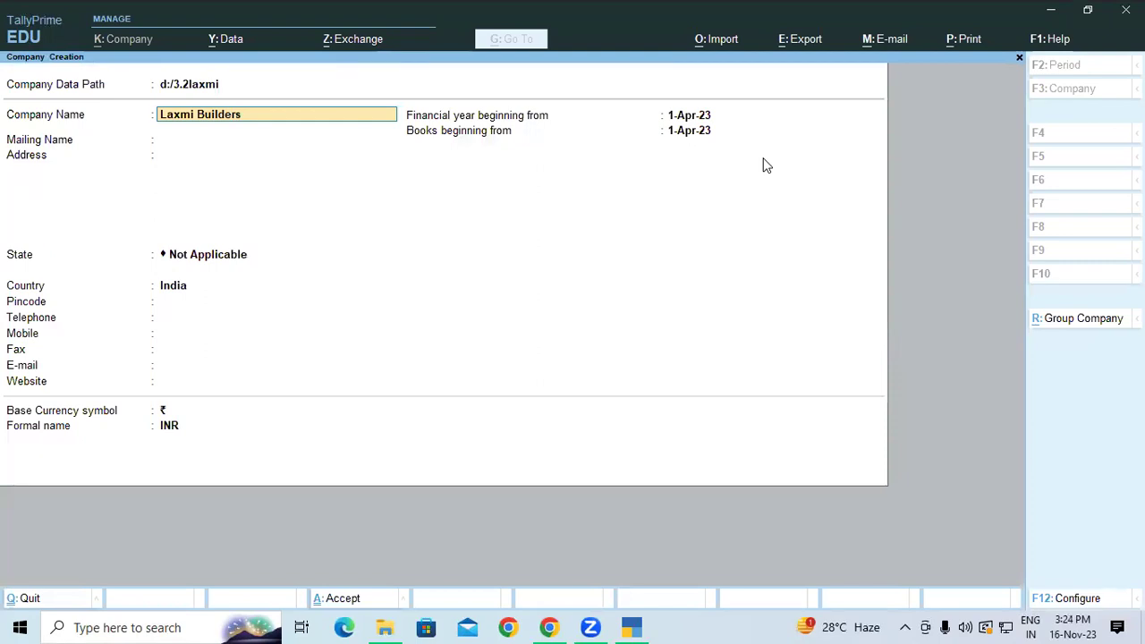
key("Return")
key("Return")
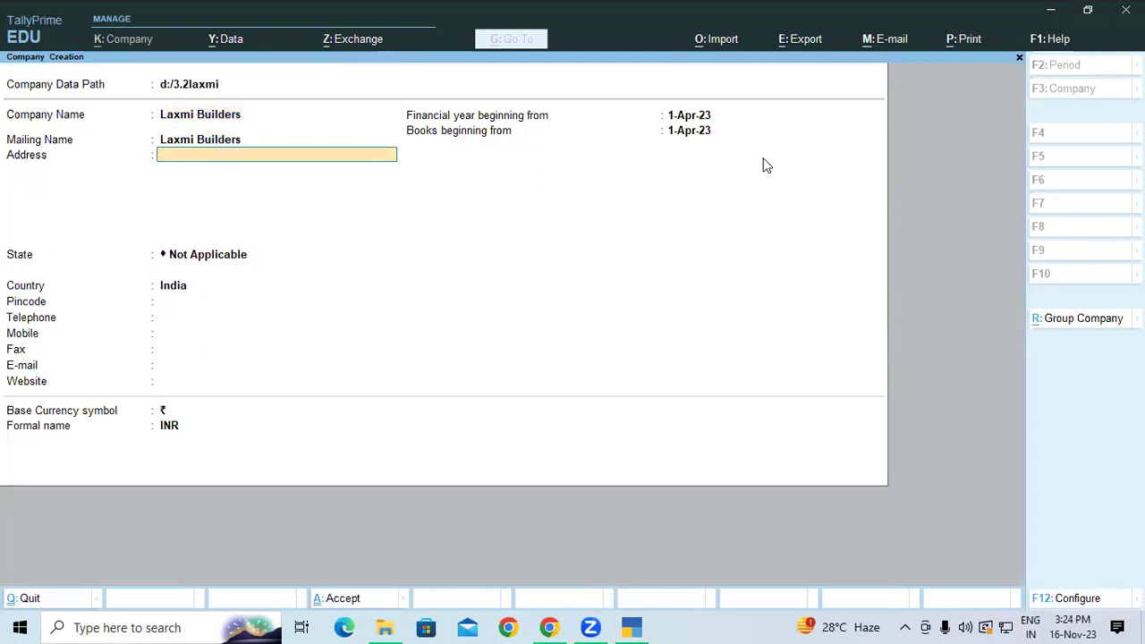
type("Kasia Ramkoal")
key("BackSpace")
key("BackSpace")
type("la")
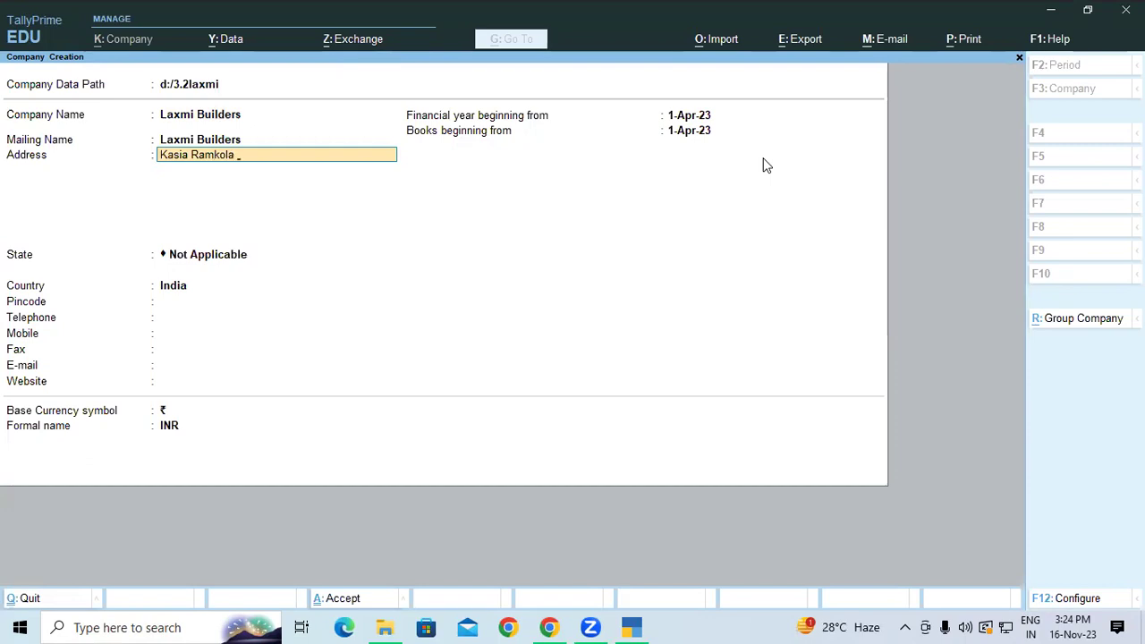
key("Return")
type("Padra")
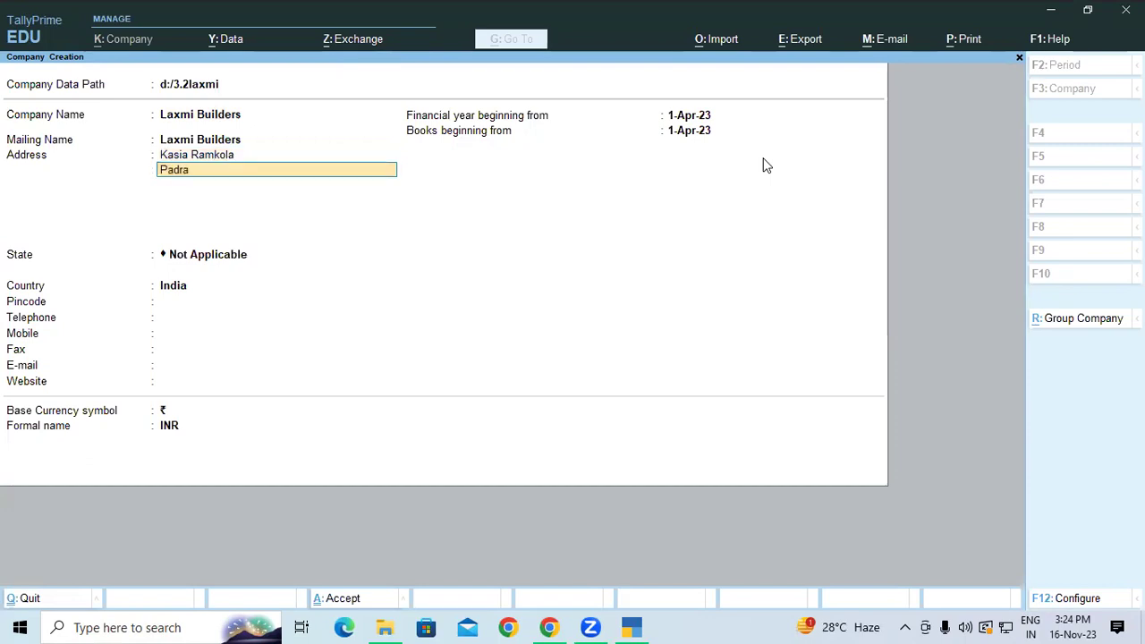
key("BackSpace")
key("BackSpace")
key("BackSpace")
key("BackSpace")
key("BackSpace")
type("Kushinagar")
key("Return")
key("Return")
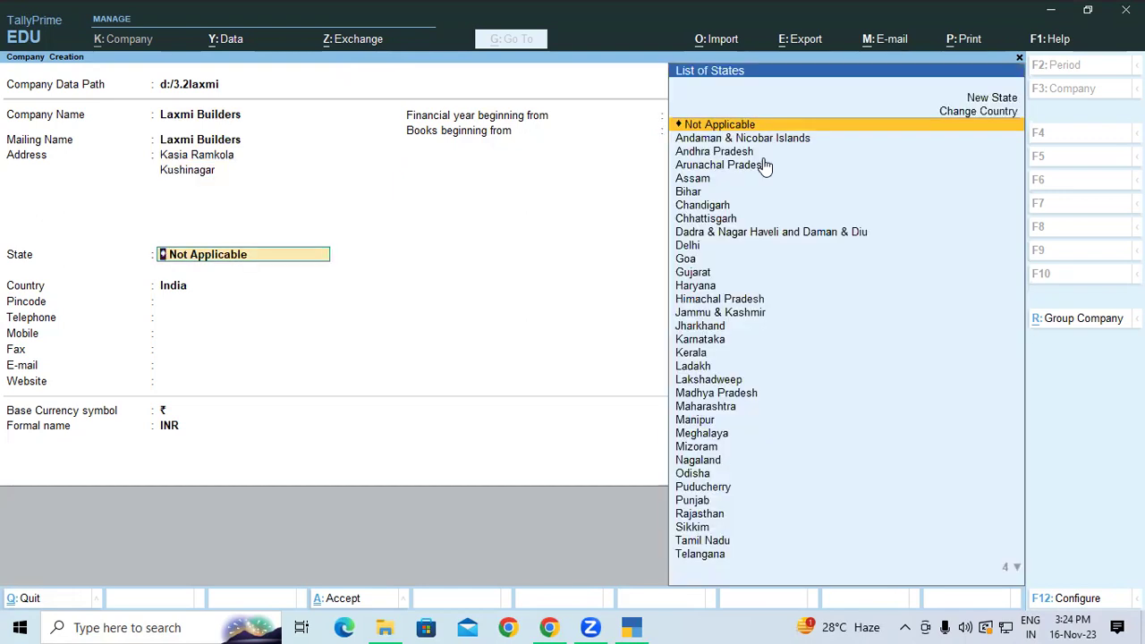
Set state Uttar Pradesh and pincode 274305, keep 1-Apr-23 dates, and save the company.
type("Ut")
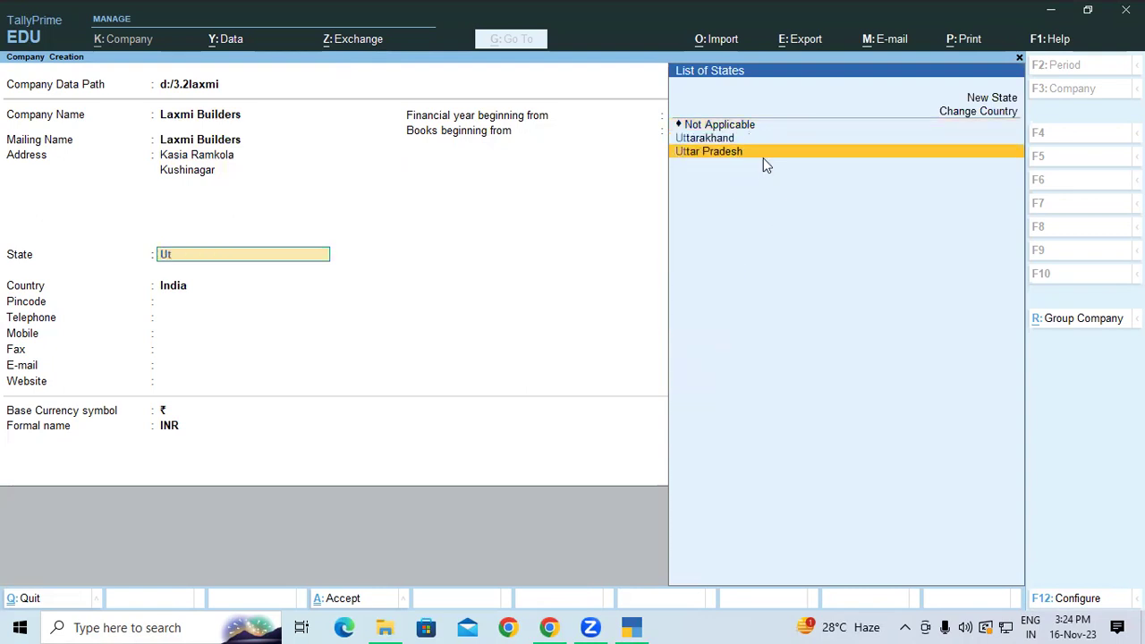
left_click(764, 157)
type("2")
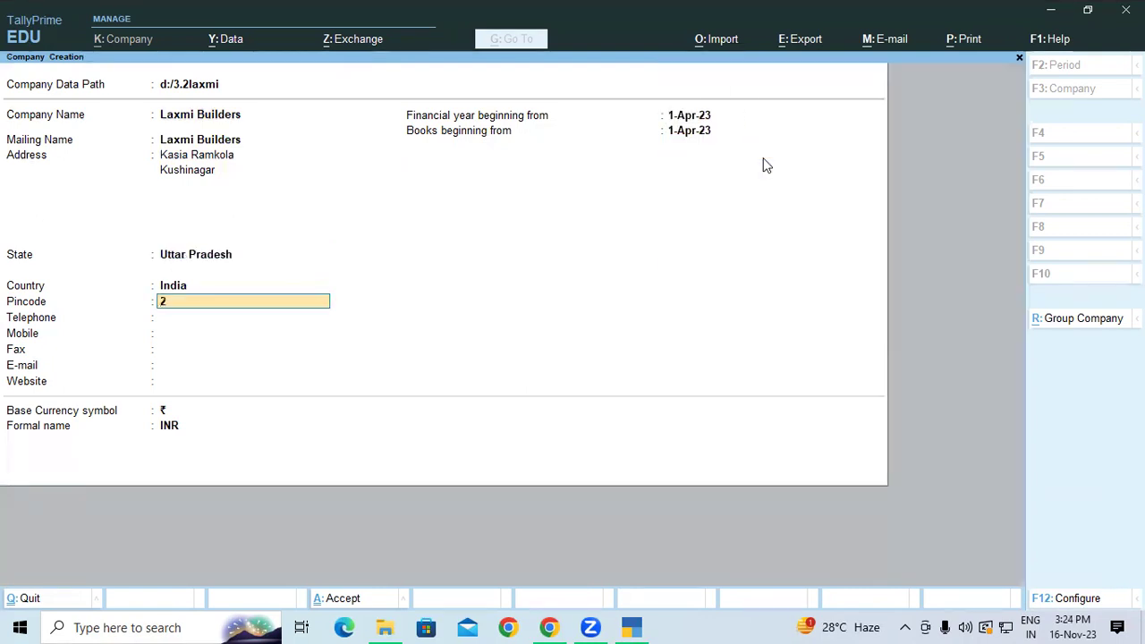
type("74305")
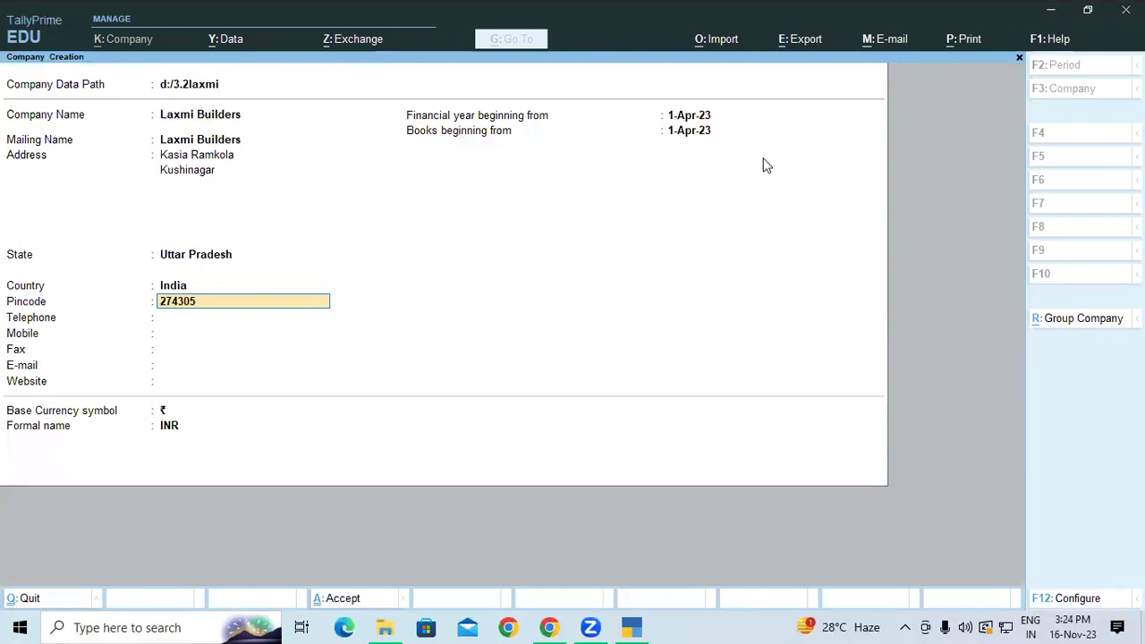
key("Return")
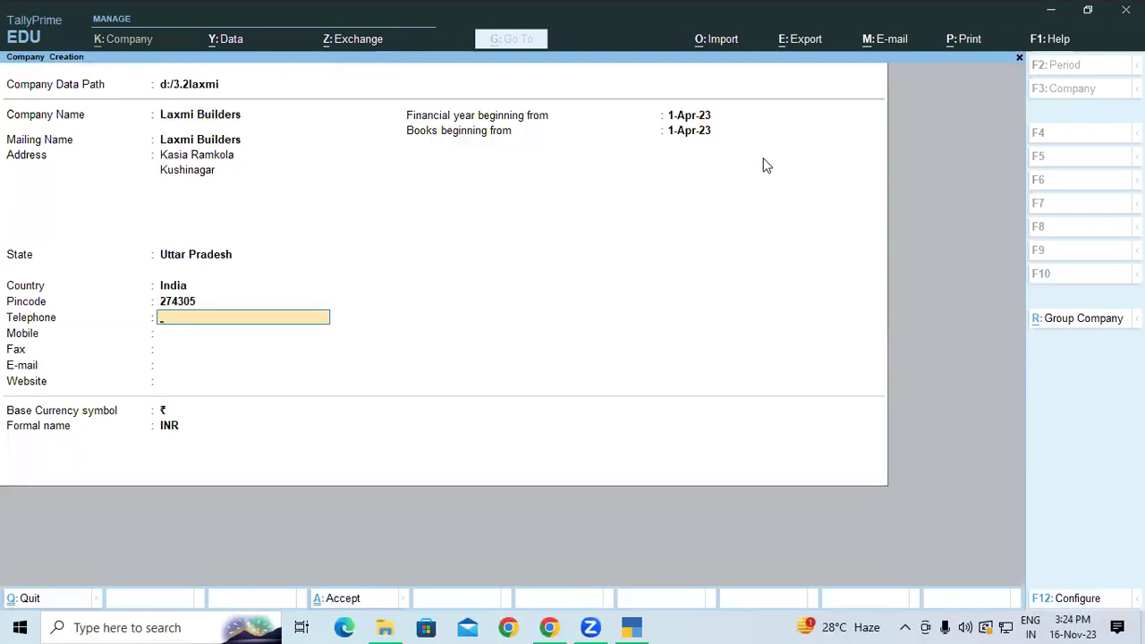
key("Return")
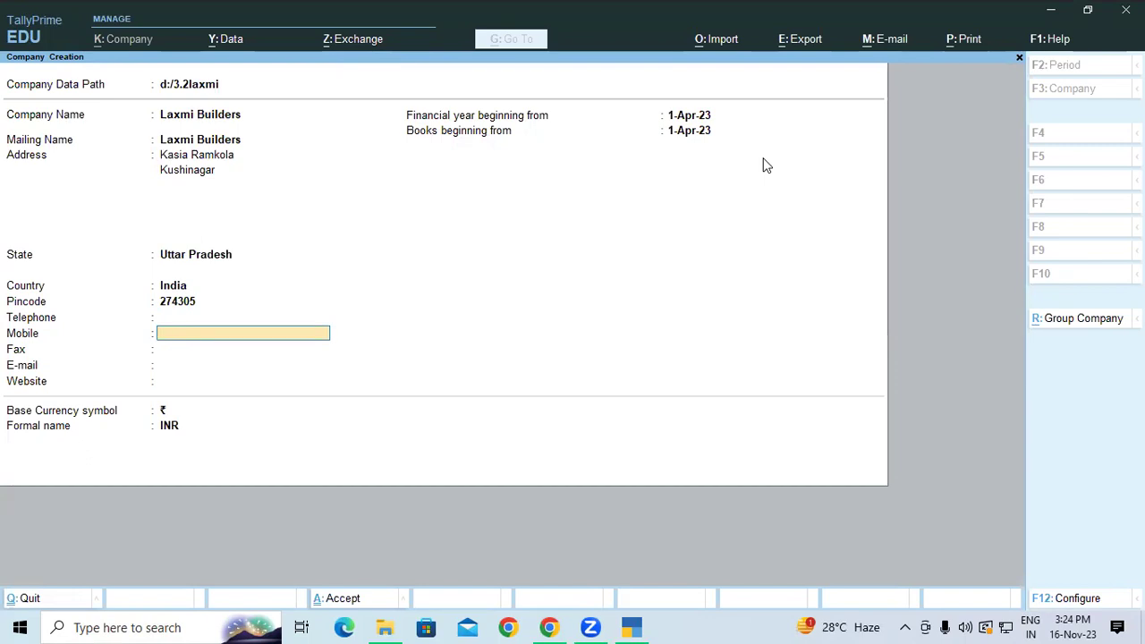
key("Return")
key("Return")
key("Return")
key("Return")
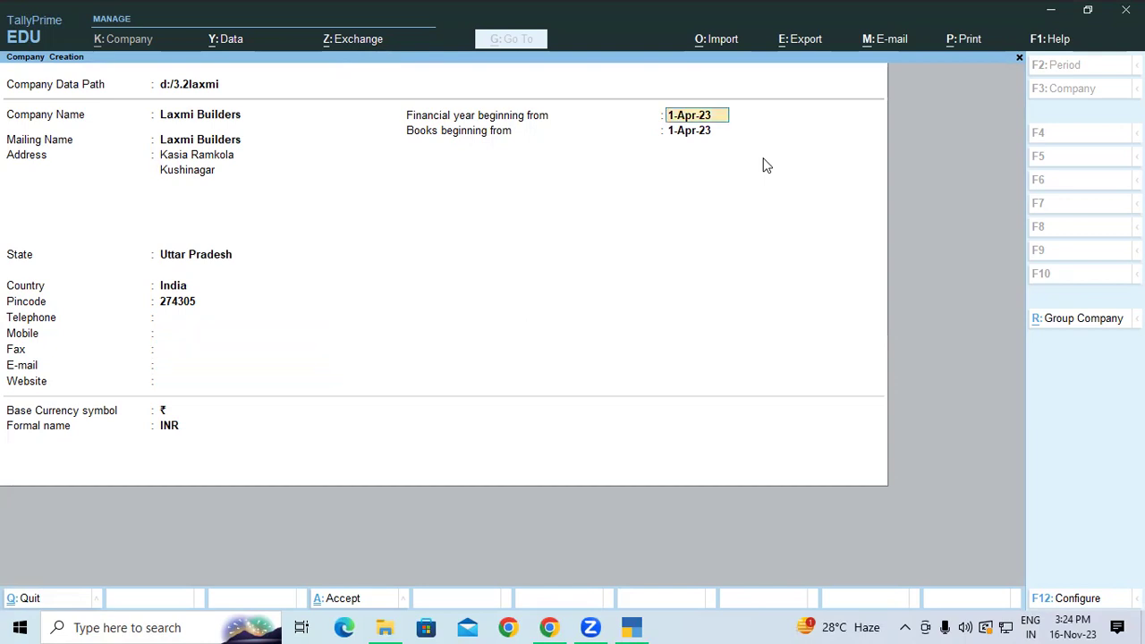
key("Return")
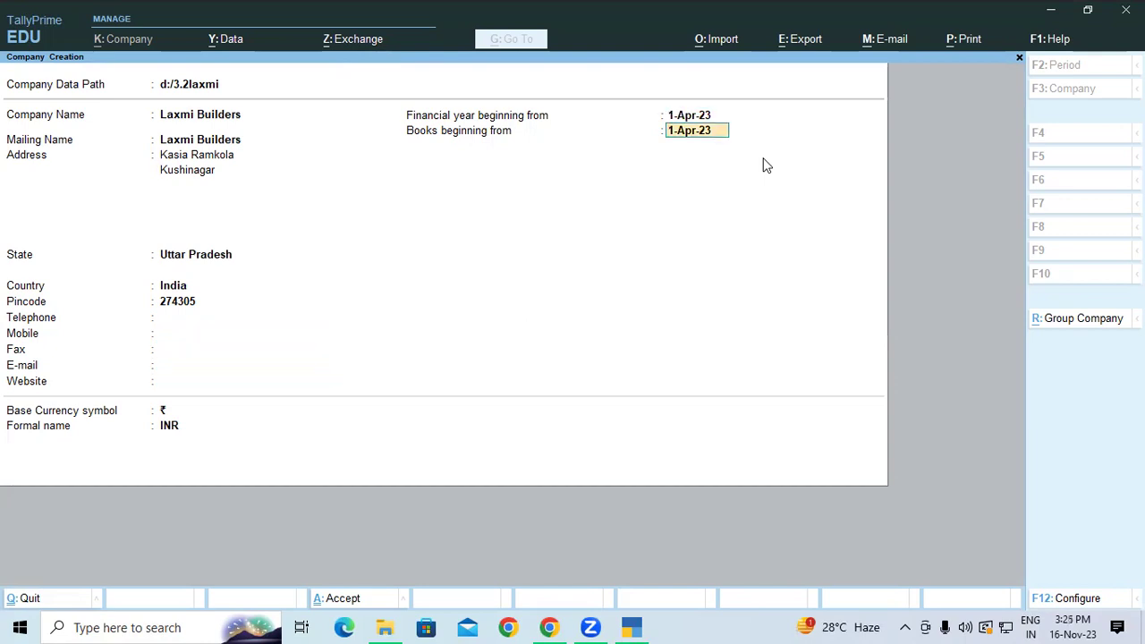
key("Return")
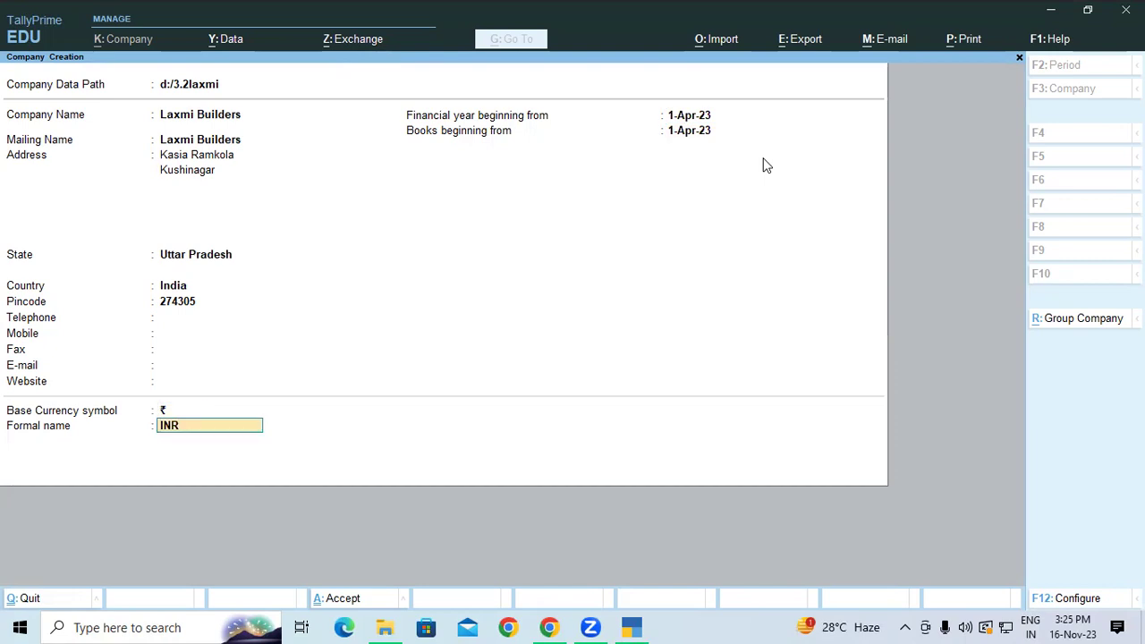
key("Return")
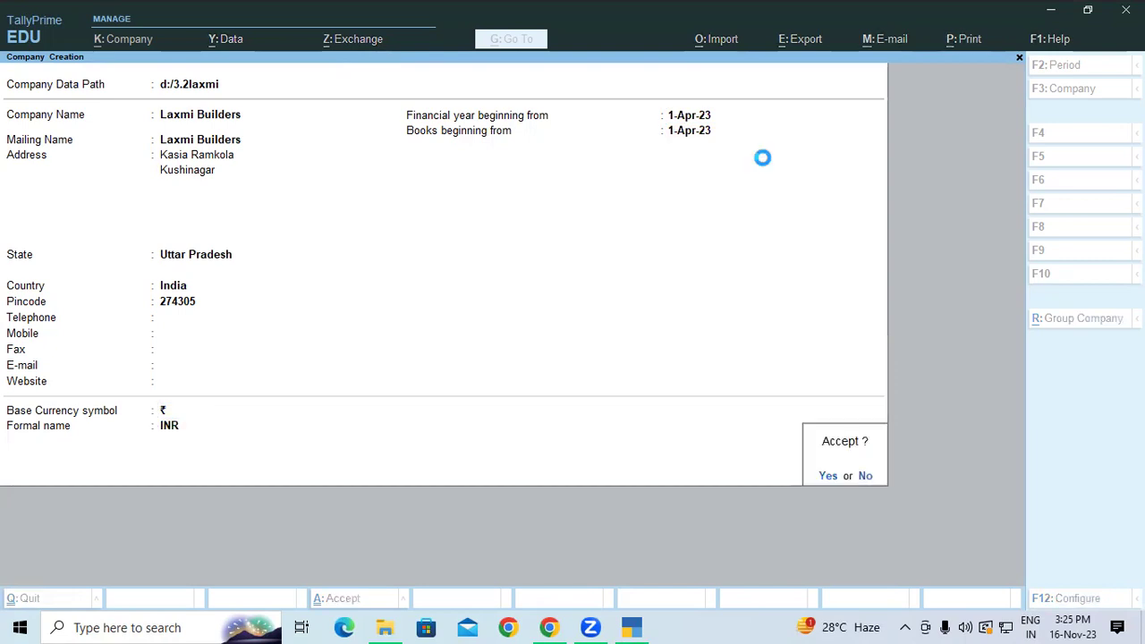
key("Return")
key("Return")
key("Return")
key("Return")
key("Return")
key("Return")
key("Return")
key("Return")
key("Return")
key("Return")
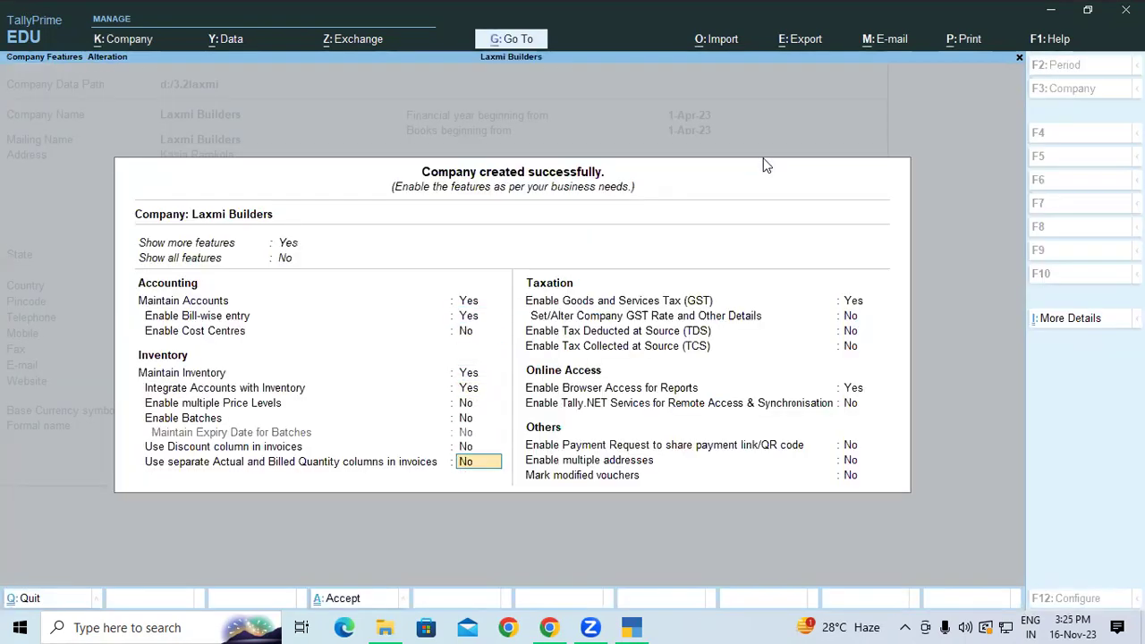
Enter the company's GSTIN and accept e-Way Bill applicable from 1-Apr-23.
key("Return")
key("Return")
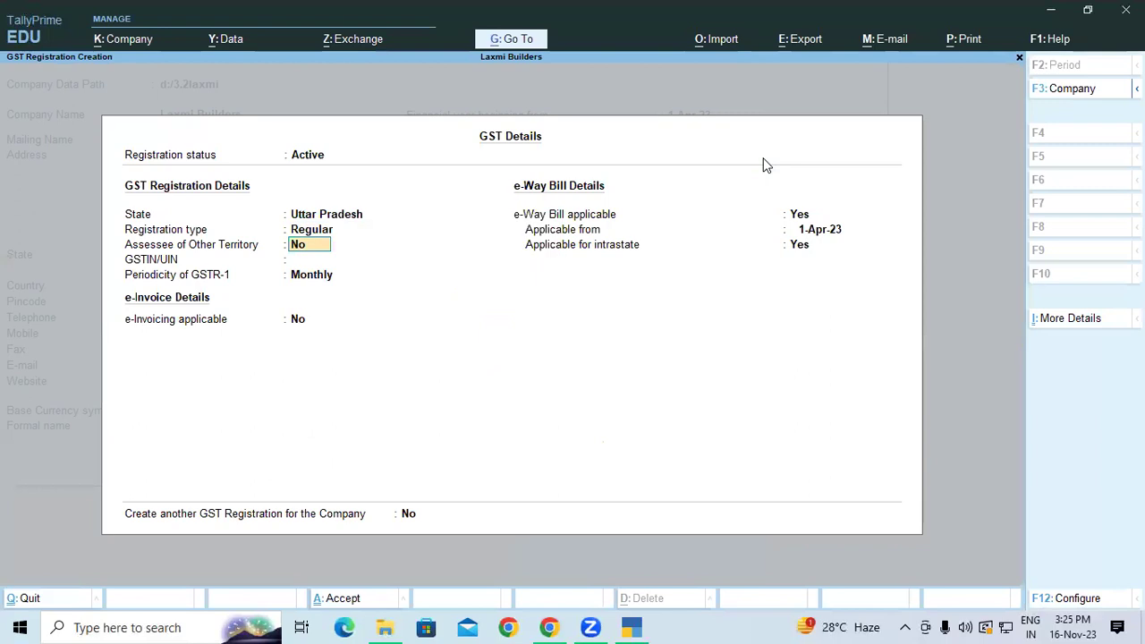
key("Return")
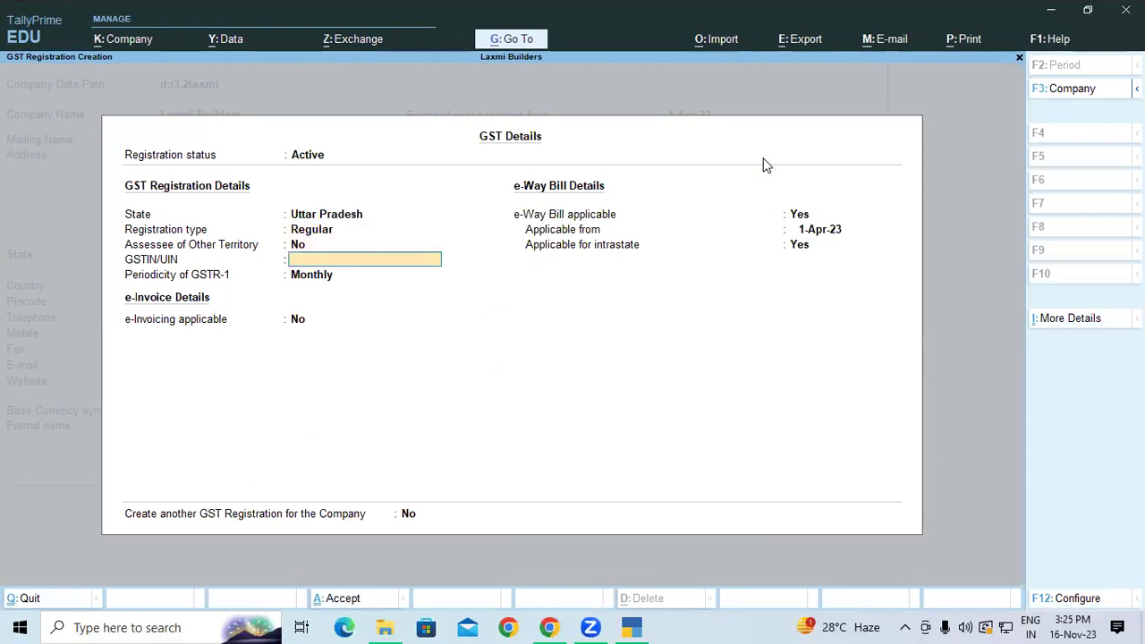
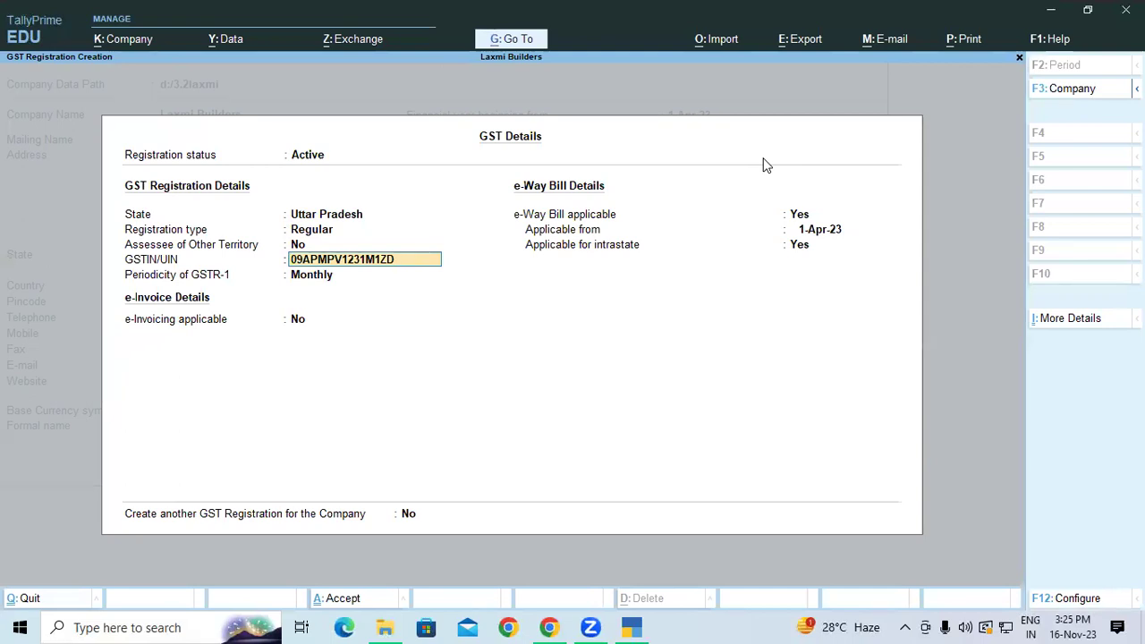
key("Return")
key("Return")
key("Return")
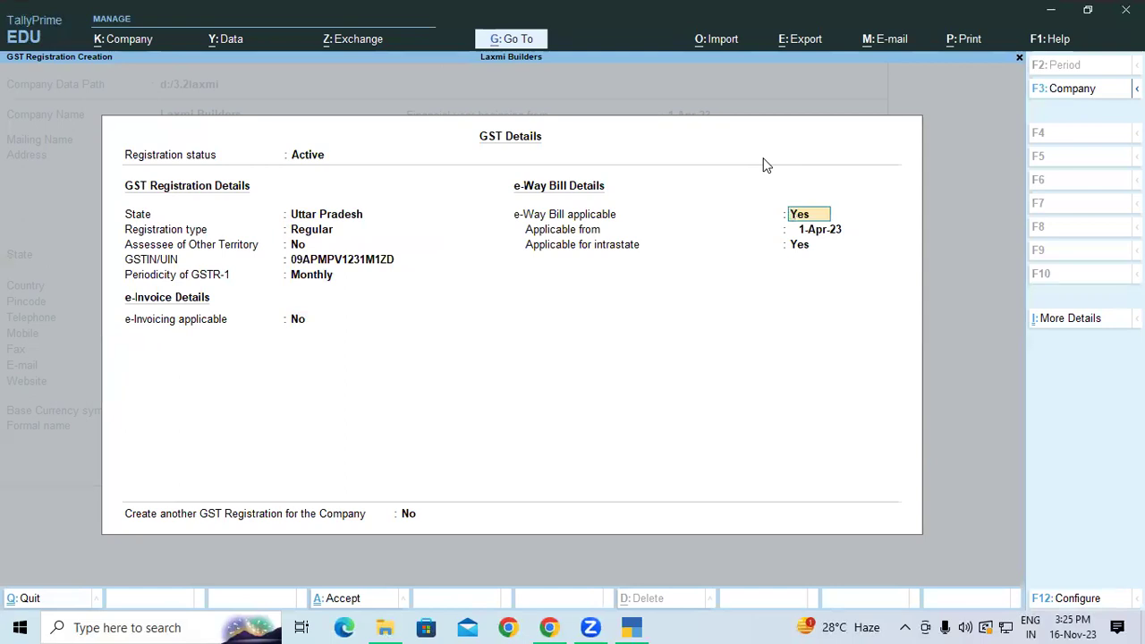
key("Return")
key("Return")
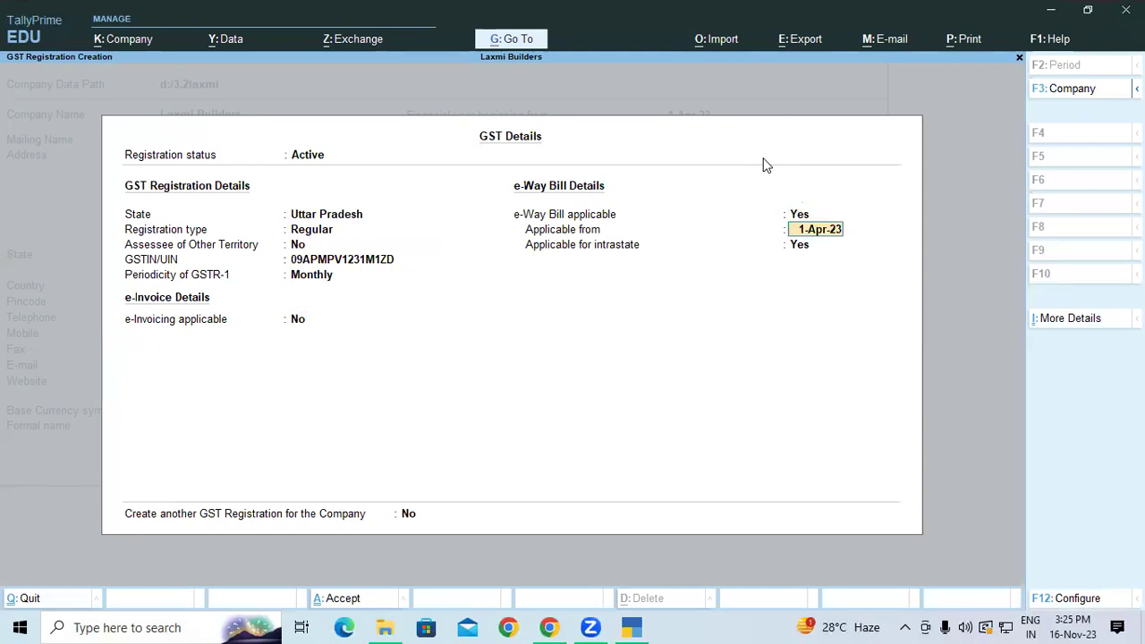
key("Return")
key("Return")
key("Return")
key("Return")
key("Return")
key("Return")
key("Return")
key("Return")
key("Return")
key("Return")
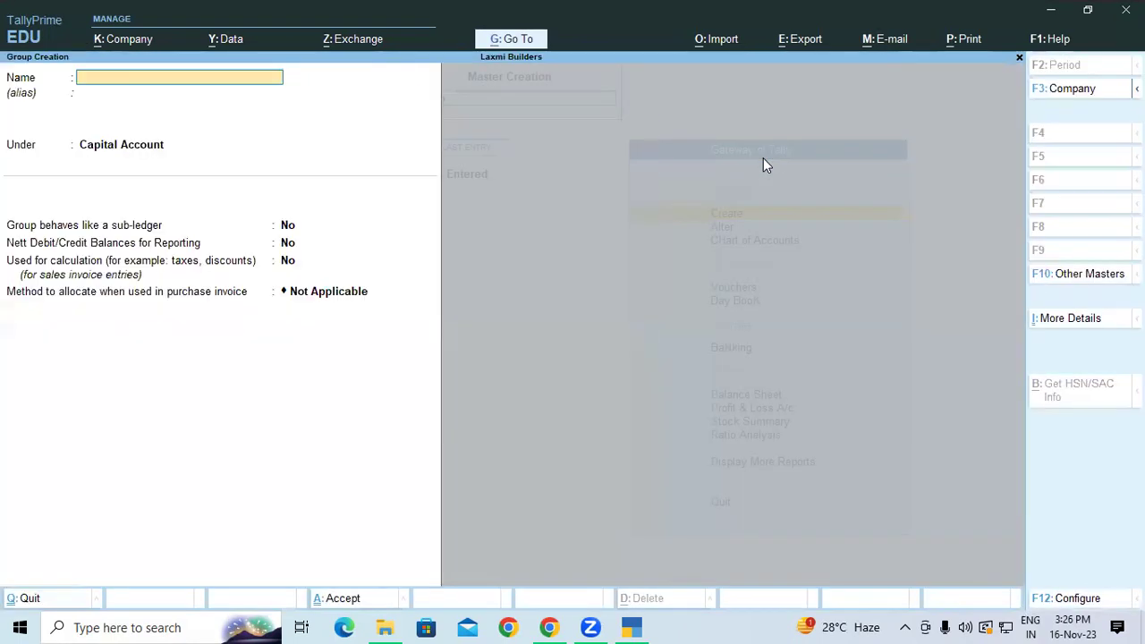
Quit Group Creation and return to the Gateway of Tally.
key("Escape")
key("Escape")
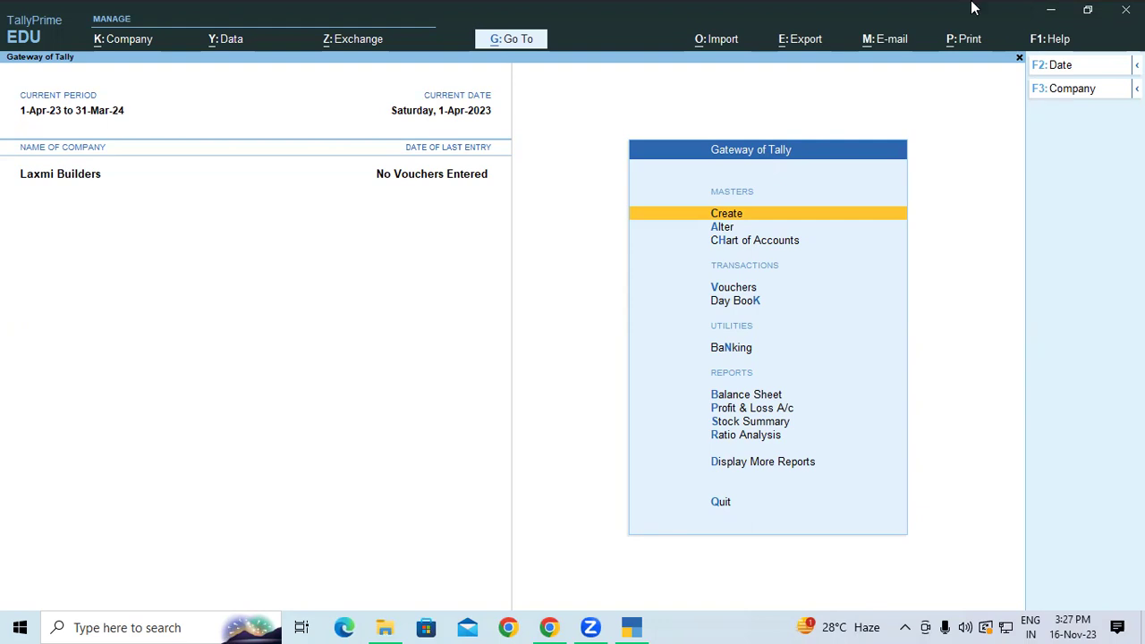
key("ctrl+2")
left_click_drag(307, 208, 258, 314)
left_click_drag(6, 330, 115, 322)
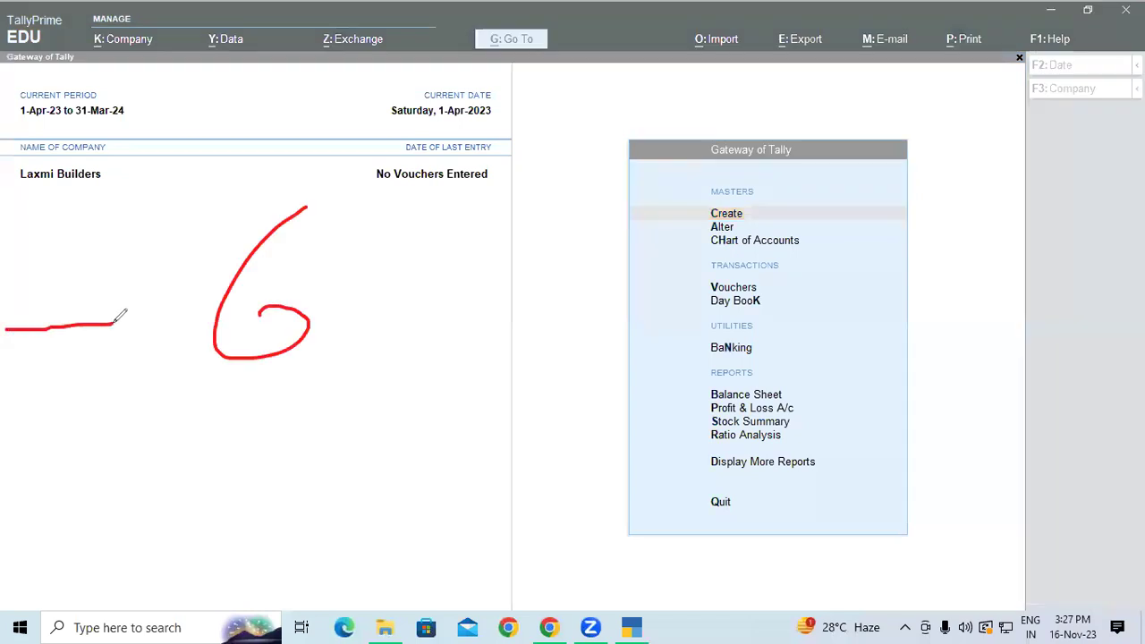
left_click_drag(410, 235, 423, 231)
mouse_move(539, 169)
left_mouse_down()
mouse_move(560, 179)
mouse_move(535, 255)
left_mouse_up()
mouse_move(705, 211)
left_mouse_down()
mouse_move(683, 151)
mouse_move(671, 161)
left_mouse_up()
mouse_move(815, 134)
left_mouse_down()
mouse_move(798, 171)
mouse_move(785, 134)
left_mouse_up()
left_click_drag(908, 156, 899, 173)
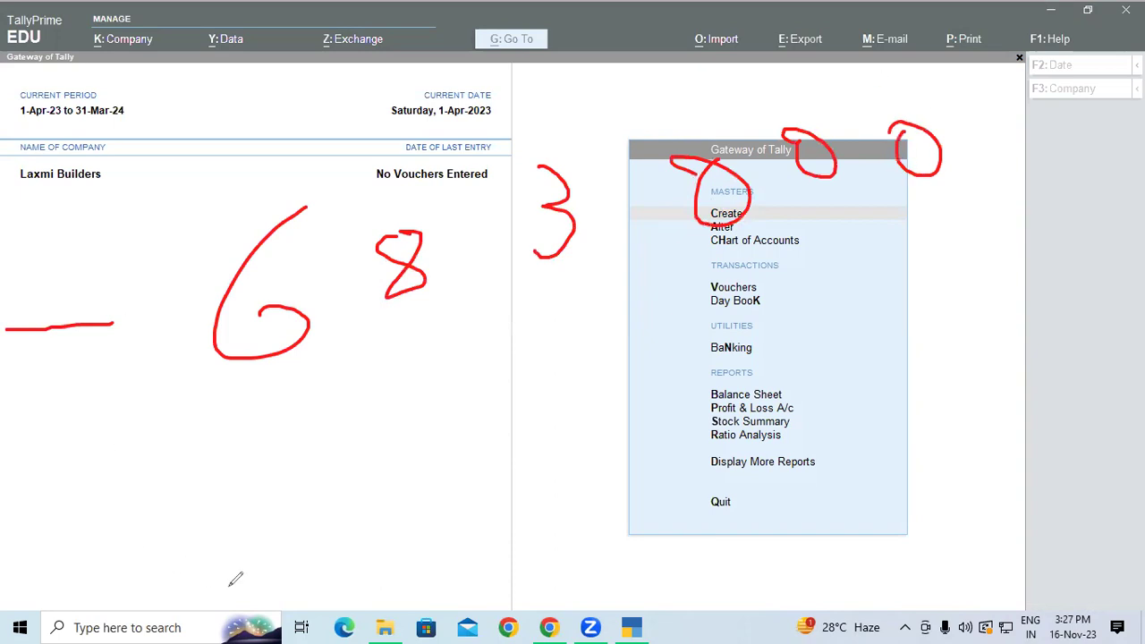
mouse_move(1134, 294)
left_mouse_down()
mouse_move(977, 78)
mouse_move(835, 94)
mouse_move(873, 114)
left_mouse_up()
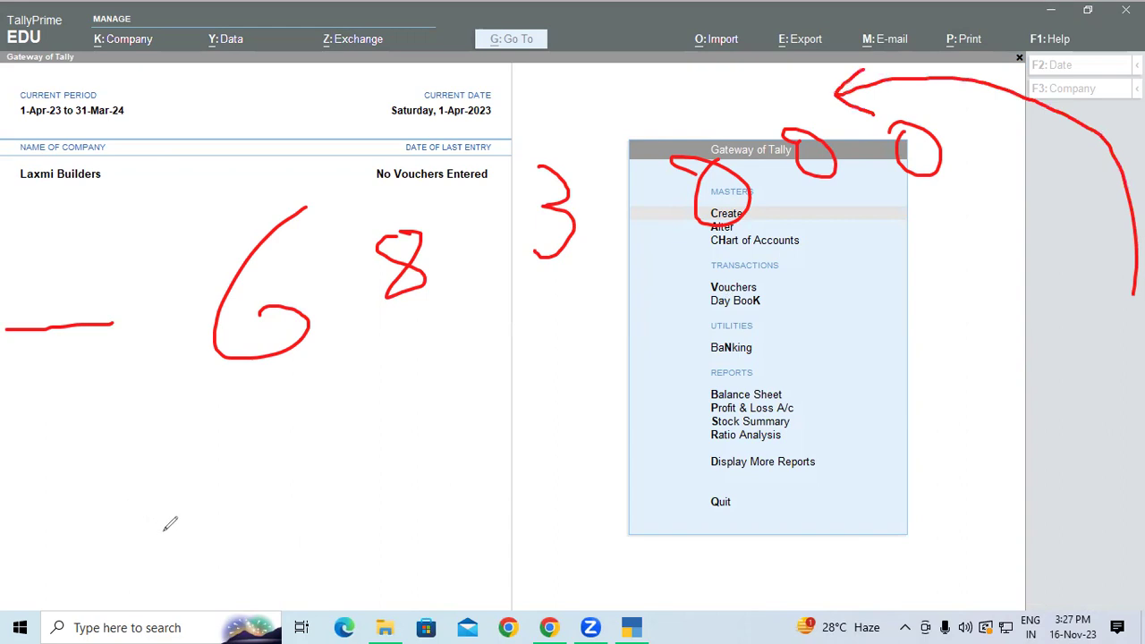
mouse_move(290, 457)
left_mouse_down()
mouse_move(287, 504)
mouse_move(273, 512)
left_mouse_up()
mouse_move(586, 358)
left_mouse_down()
mouse_move(565, 360)
mouse_move(542, 403)
left_mouse_up()
mouse_move(640, 338)
left_mouse_down()
mouse_move(676, 390)
mouse_move(648, 407)
left_mouse_up()
left_click_drag(744, 302, 763, 302)
mouse_move(841, 265)
left_mouse_down()
mouse_move(894, 286)
mouse_move(881, 273)
left_mouse_up()
left_click(851, 262)
mouse_move(1021, 201)
left_mouse_down()
mouse_move(1021, 243)
mouse_move(1021, 200)
left_mouse_up()
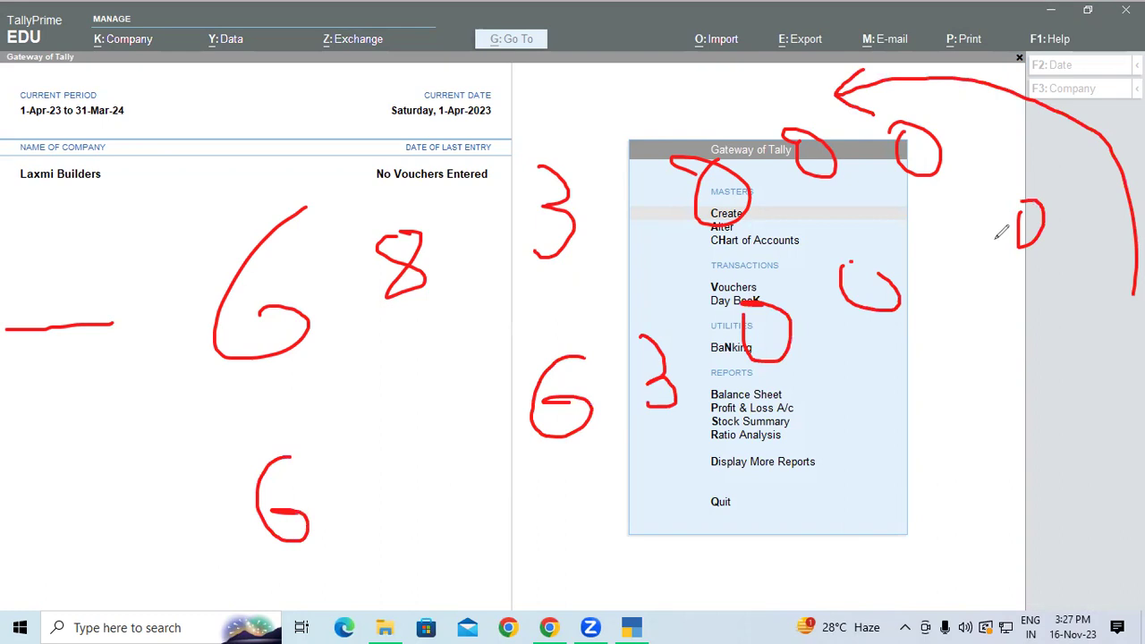
left_click_drag(127, 554, 204, 528)
left_click_drag(570, 462, 995, 277)
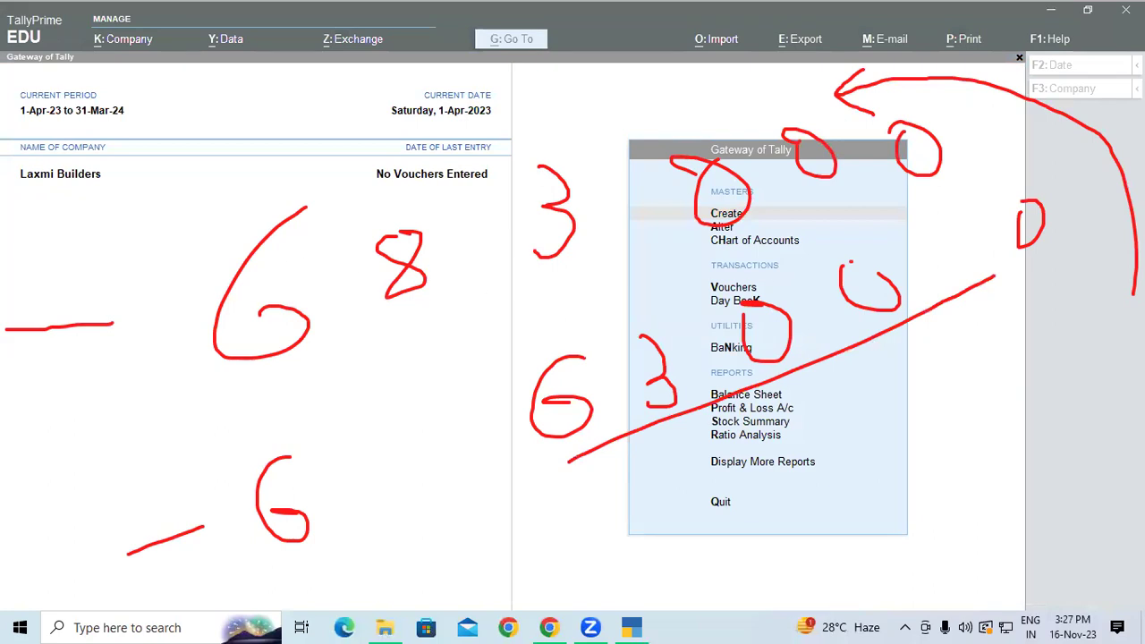
left_click_drag(289, 346, 927, 210)
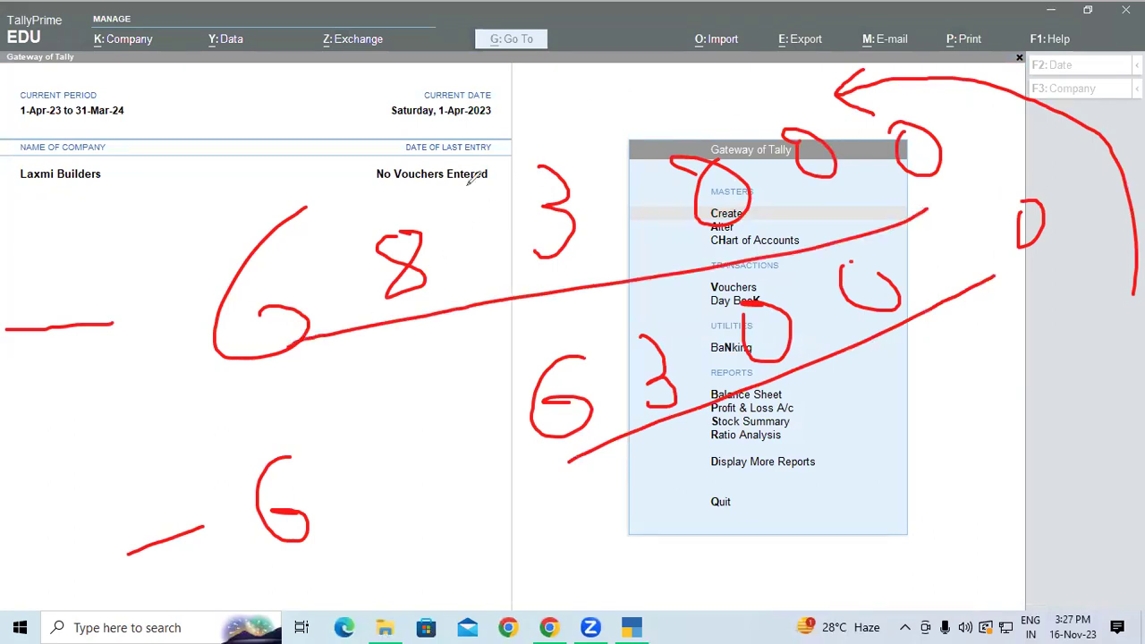
mouse_move(470, 195)
left_mouse_down()
mouse_move(562, 76)
mouse_move(638, 75)
mouse_move(673, 104)
left_mouse_up()
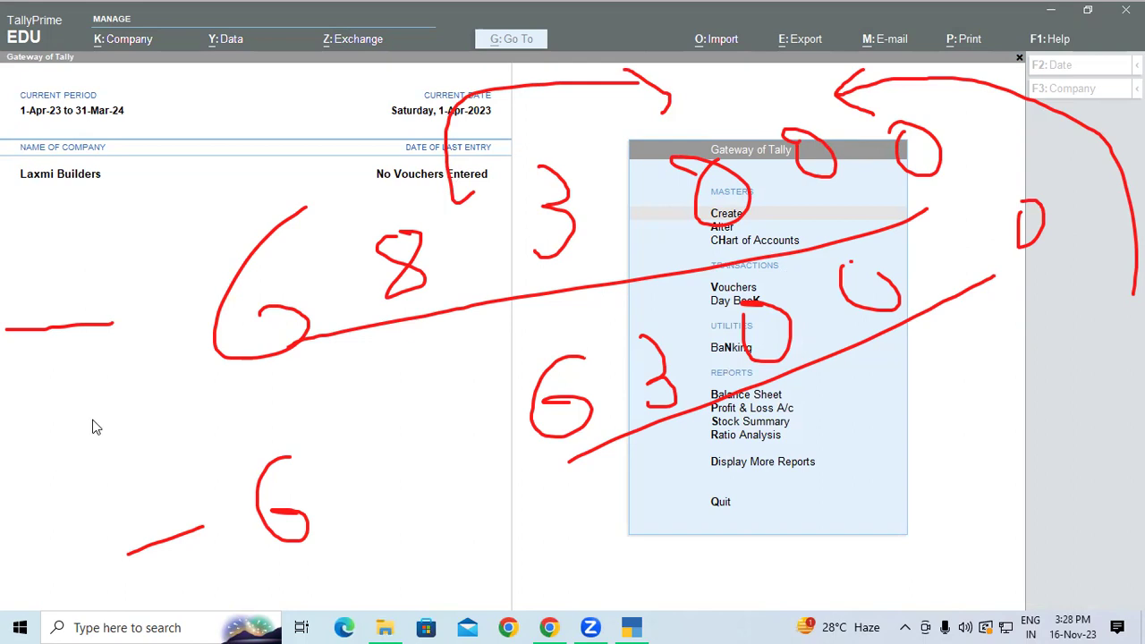
key("Escape")
Create ledger SBI OD under the Bank OD A/c group.
left_click(230, 360)
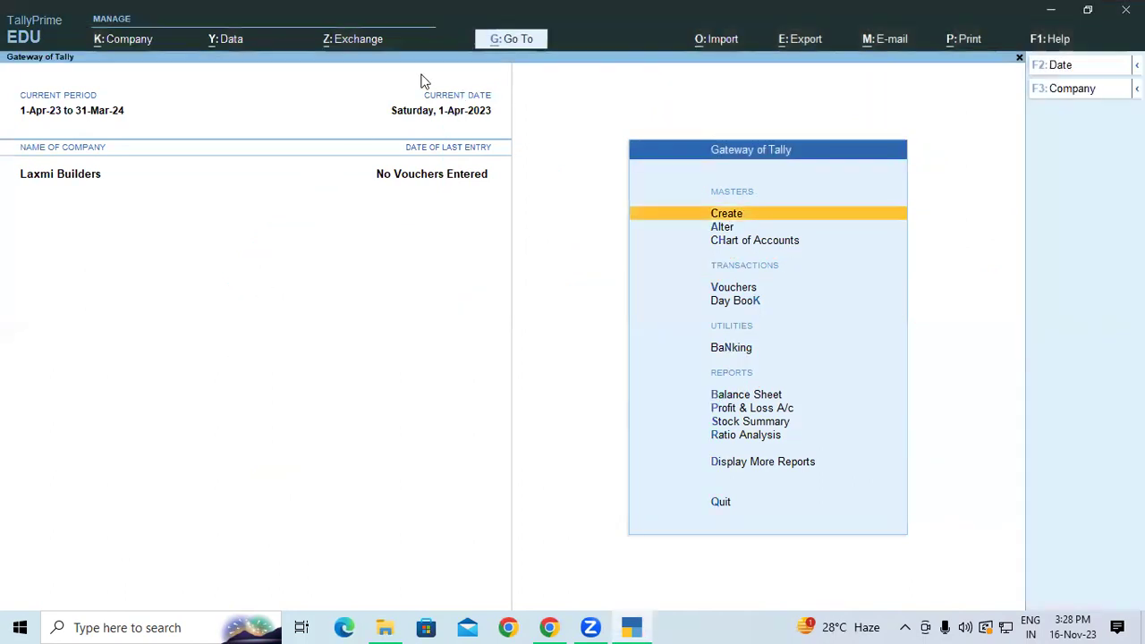
left_click(783, 214)
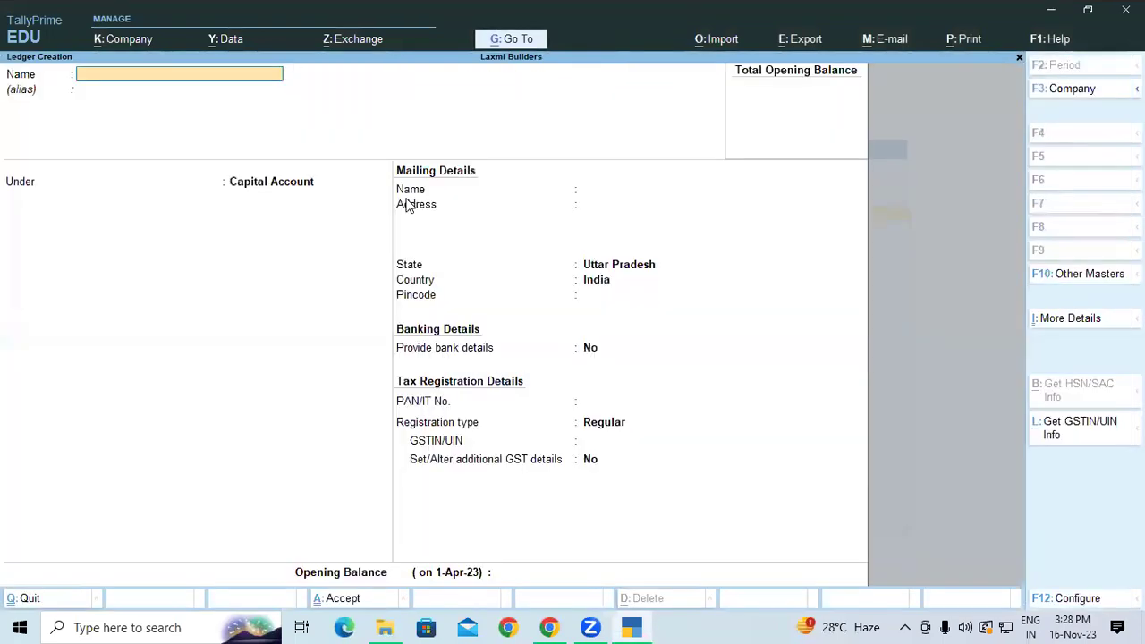
left_click(407, 197)
type("SBI OD")
key("Return")
key("Return")
type("Ban")
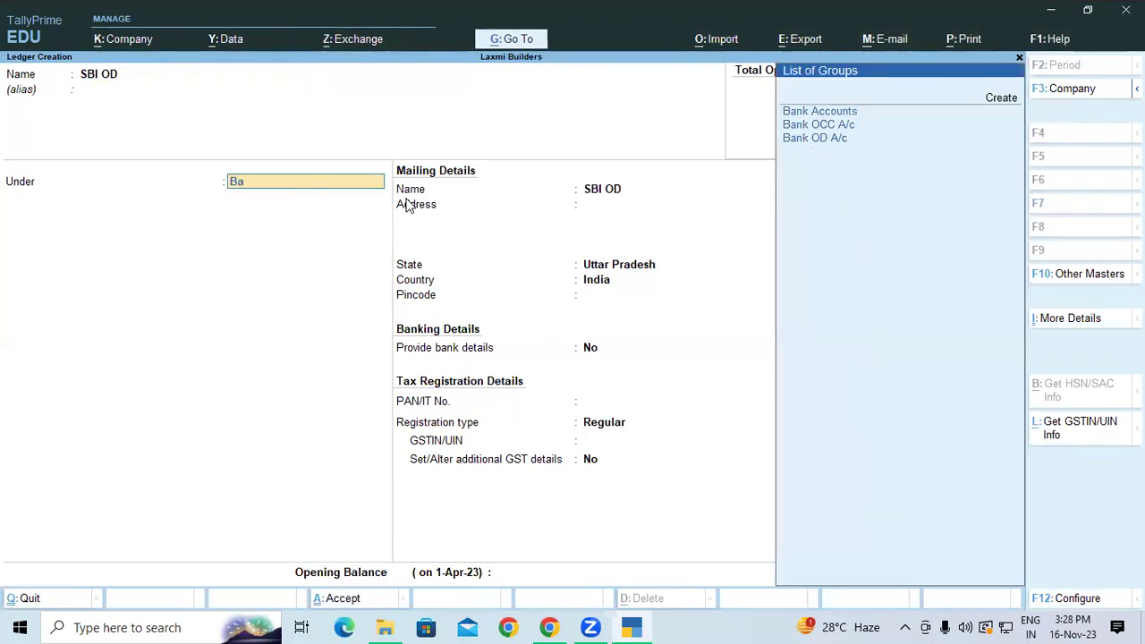
key("Down")
key("Down")
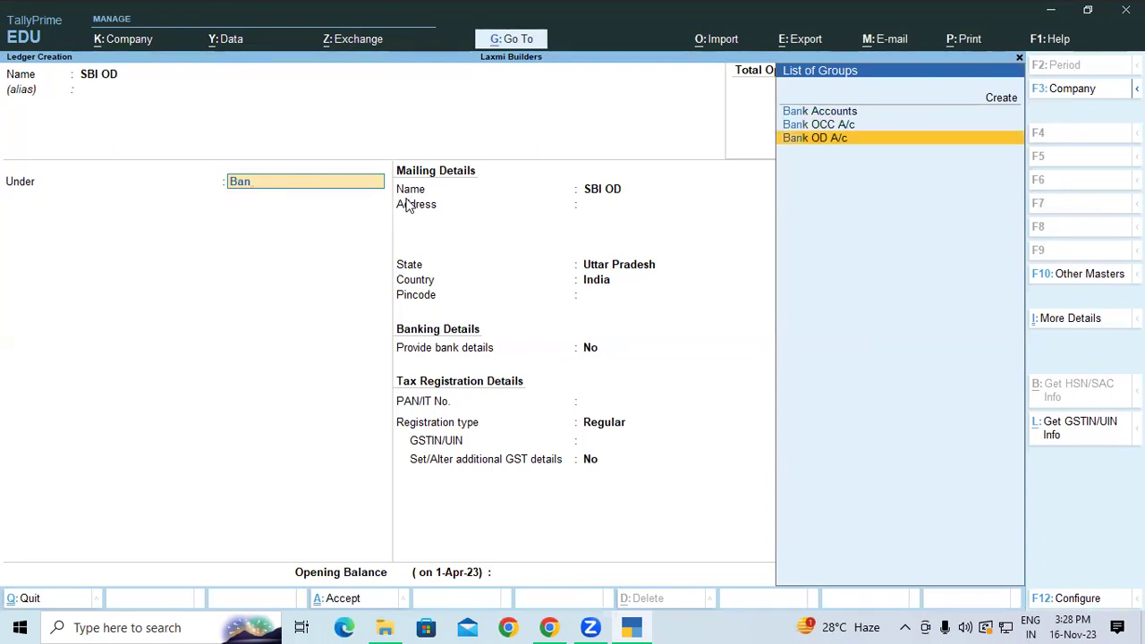
key("Return")
key("Return")
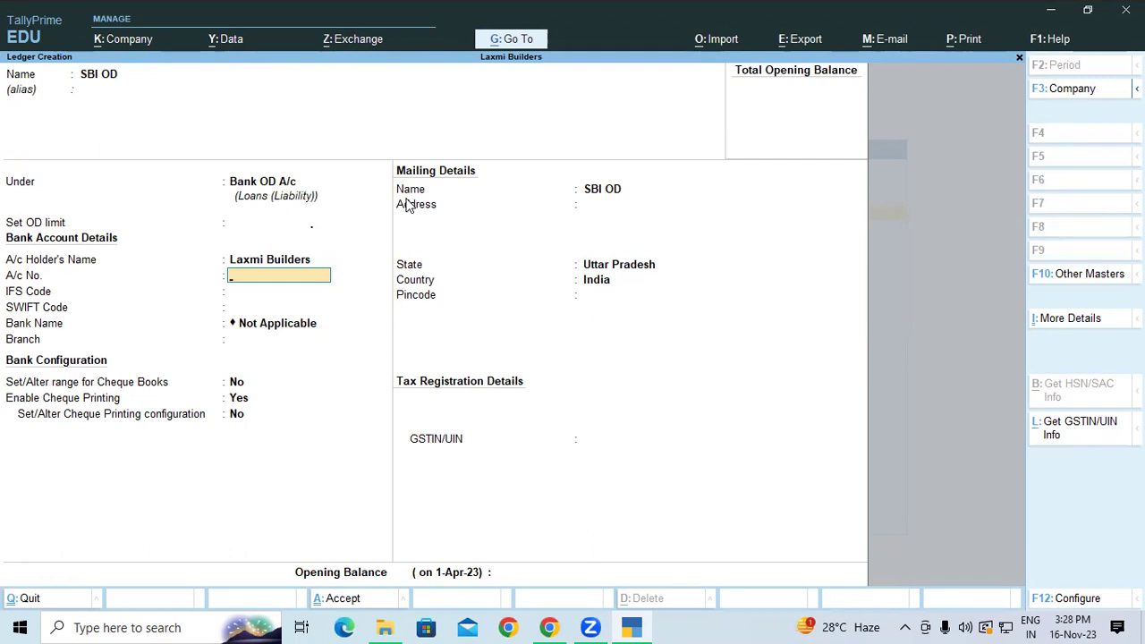
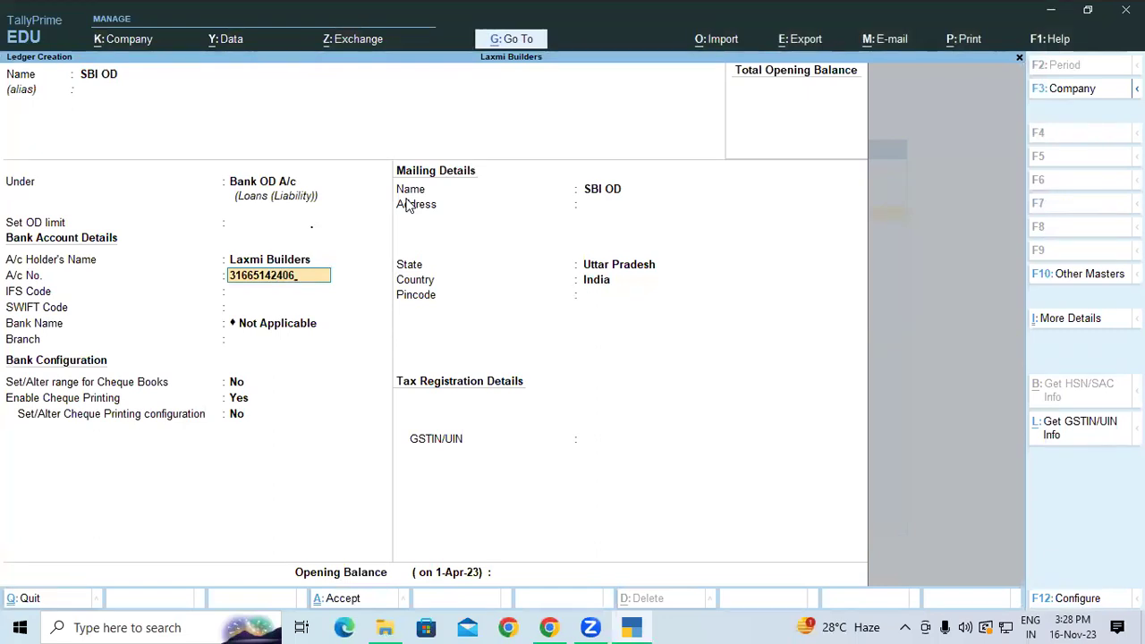
Enter the bank account number, IFS code SBIN0012911 and branch Ramkola.
key("Return")
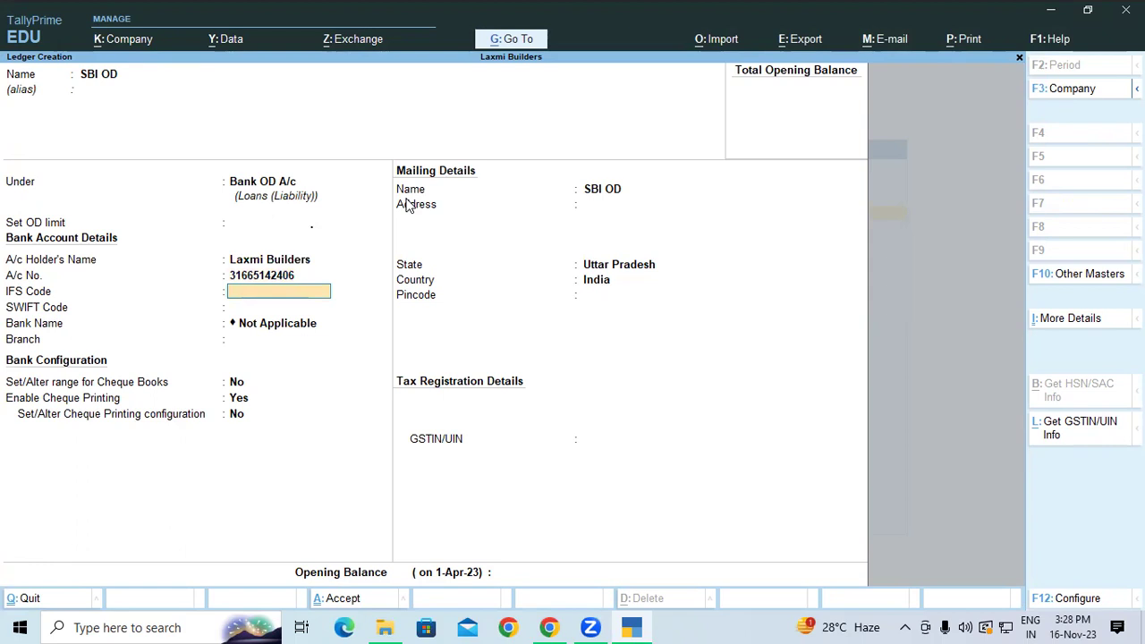
type("SBIN")
type("00")
type("1")
type("2")
type("2")
key("BackSpace")
key("BackSpace")
type("911")
key("Return")
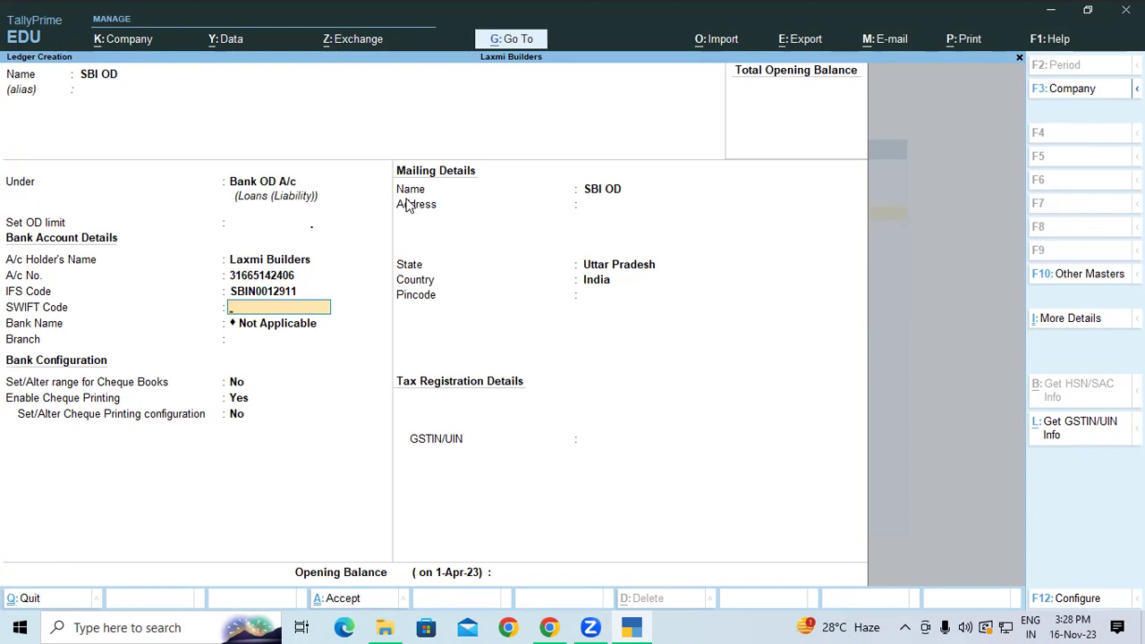
key("Return")
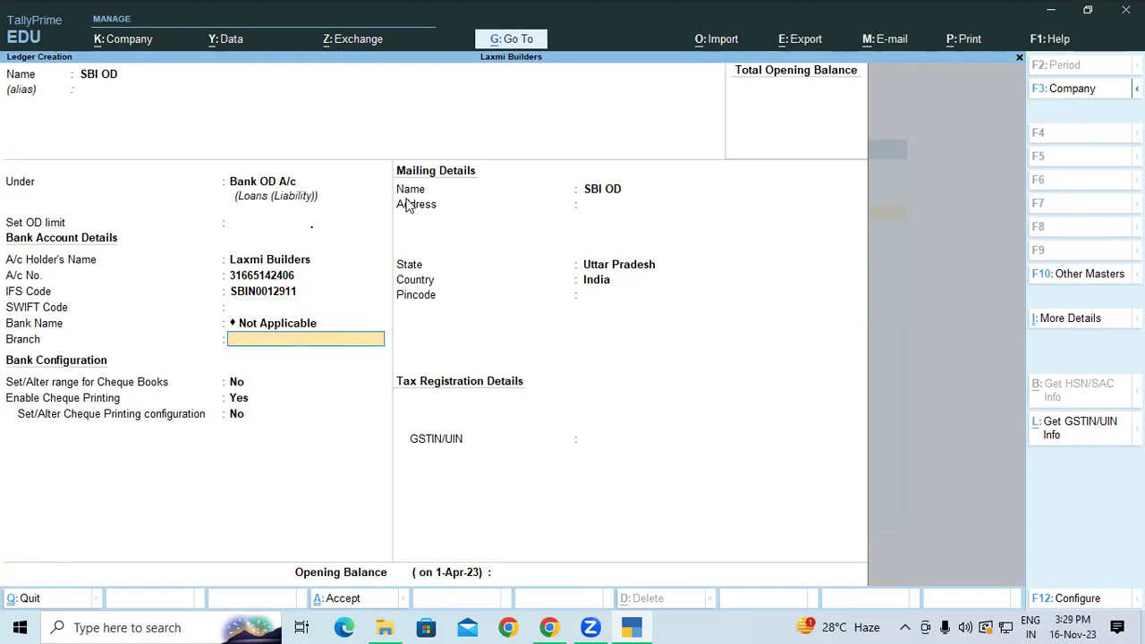
type("Ramkola")
key("Return")
key("Return")
key("Return")
key("Return")
key("Return")
key("Return")
key("Return")
key("Return")
key("Return")
key("Return")
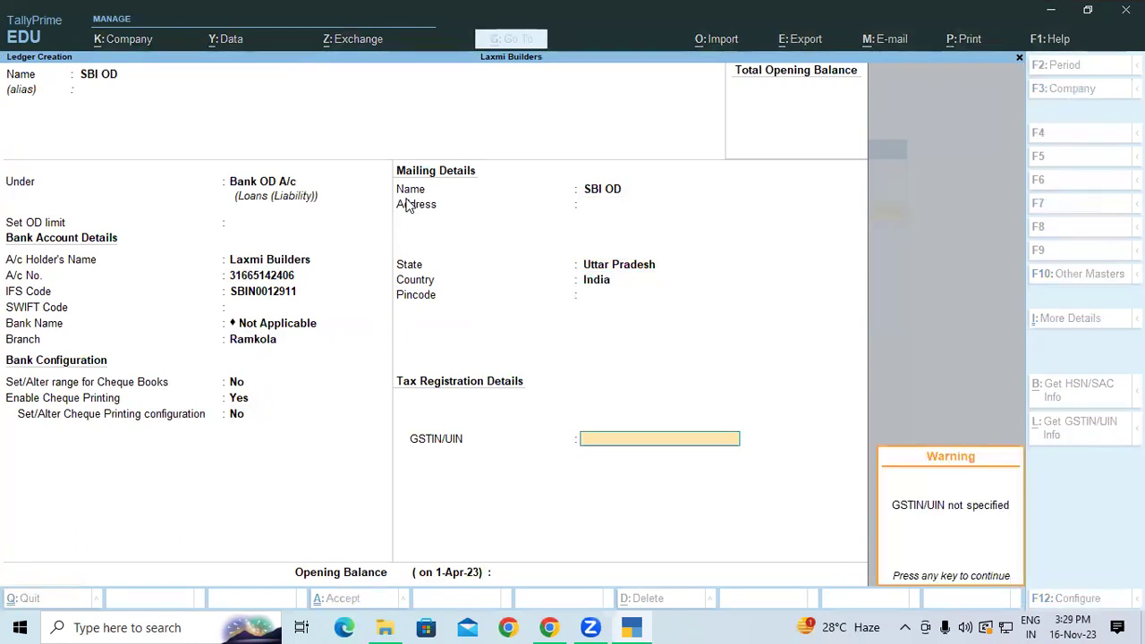
key("Return")
Give SBI OD a 6,83,319.44 credit opening balance and save the ledger.
type("6")
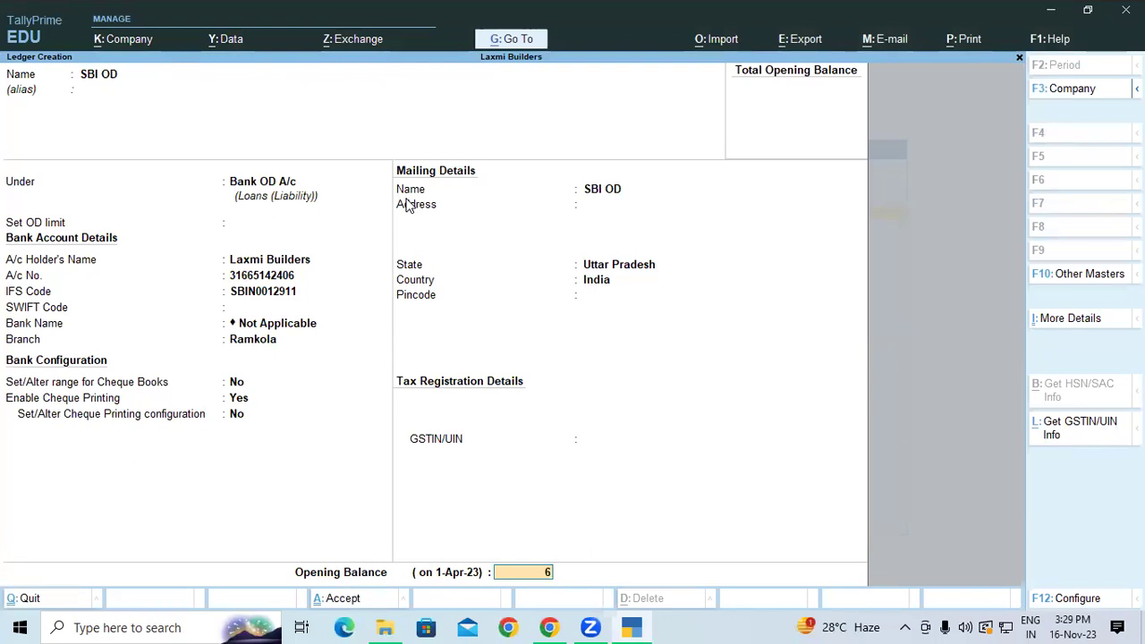
type("83319.44")
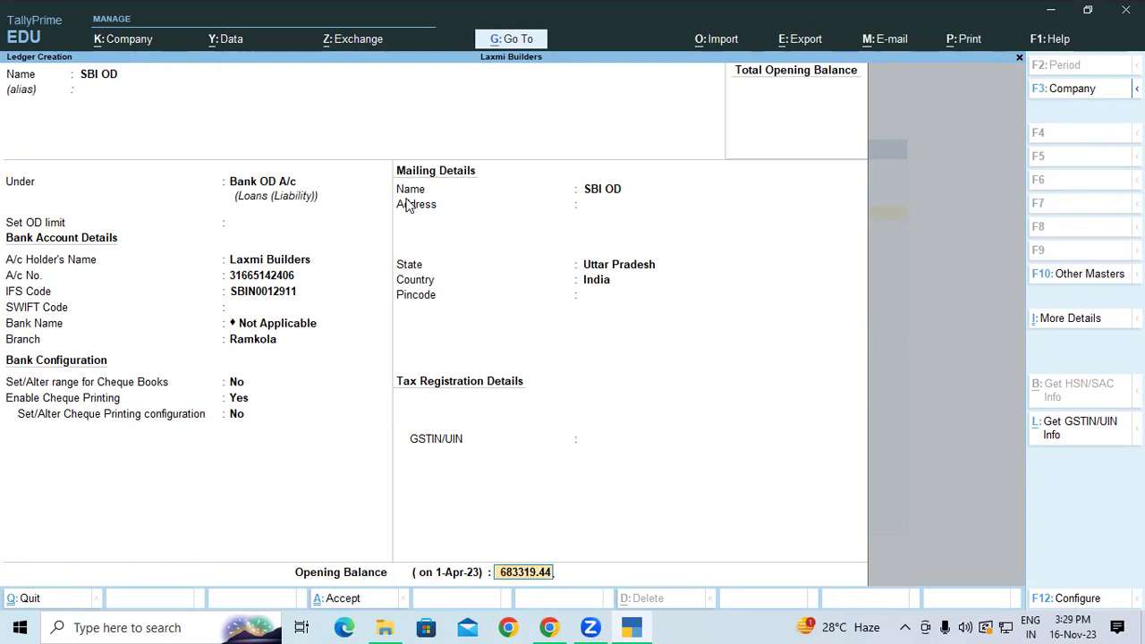
key("Return")
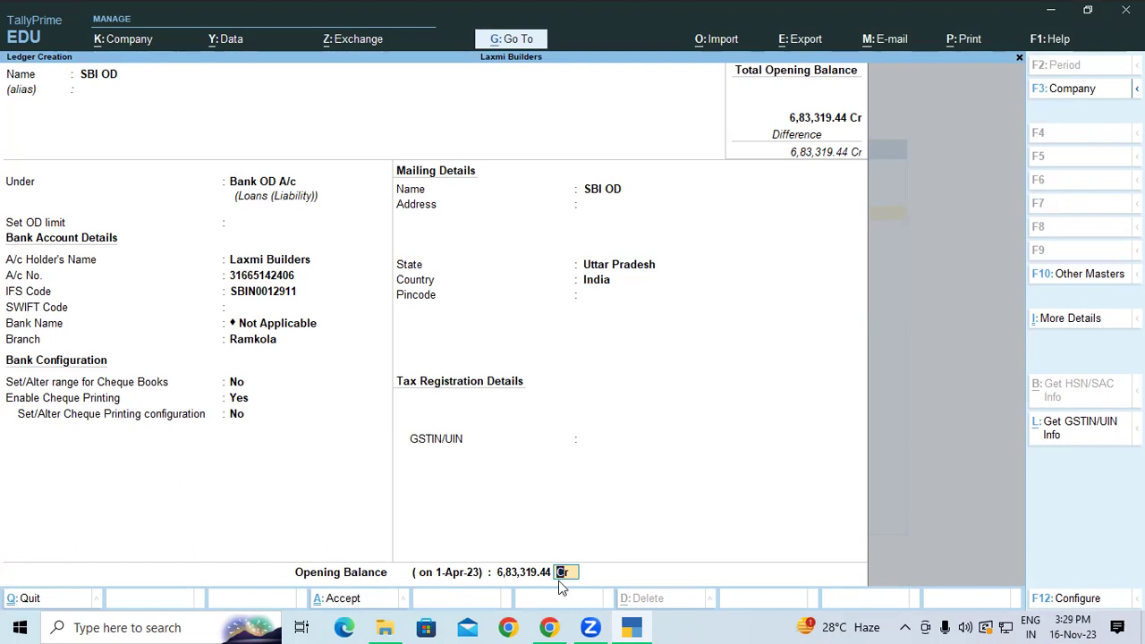
key("Return")
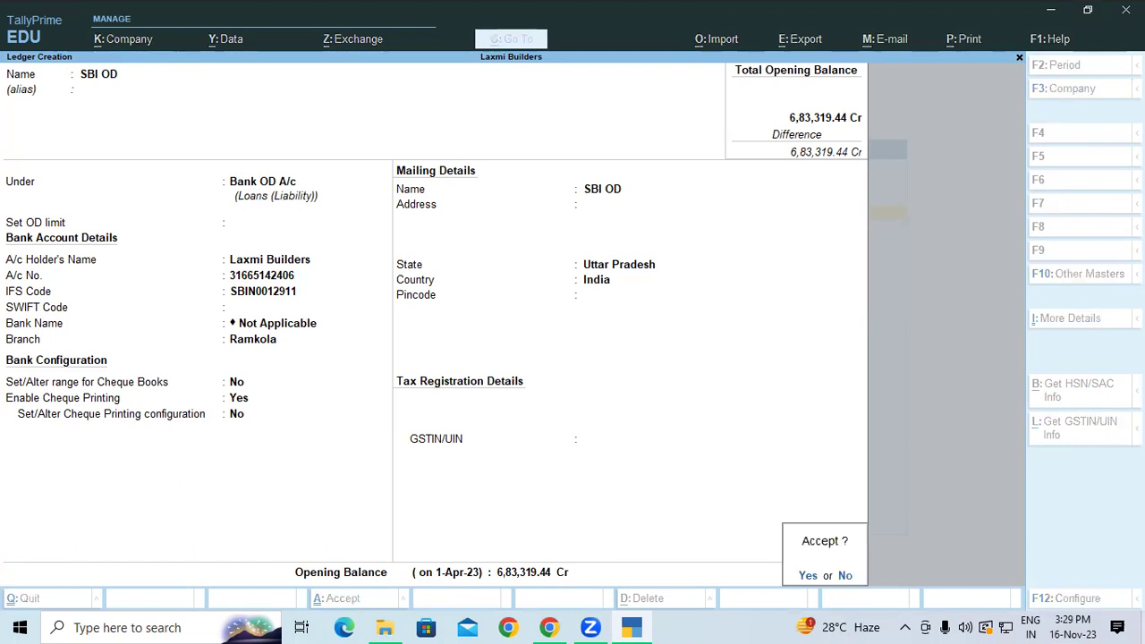
key("Return")
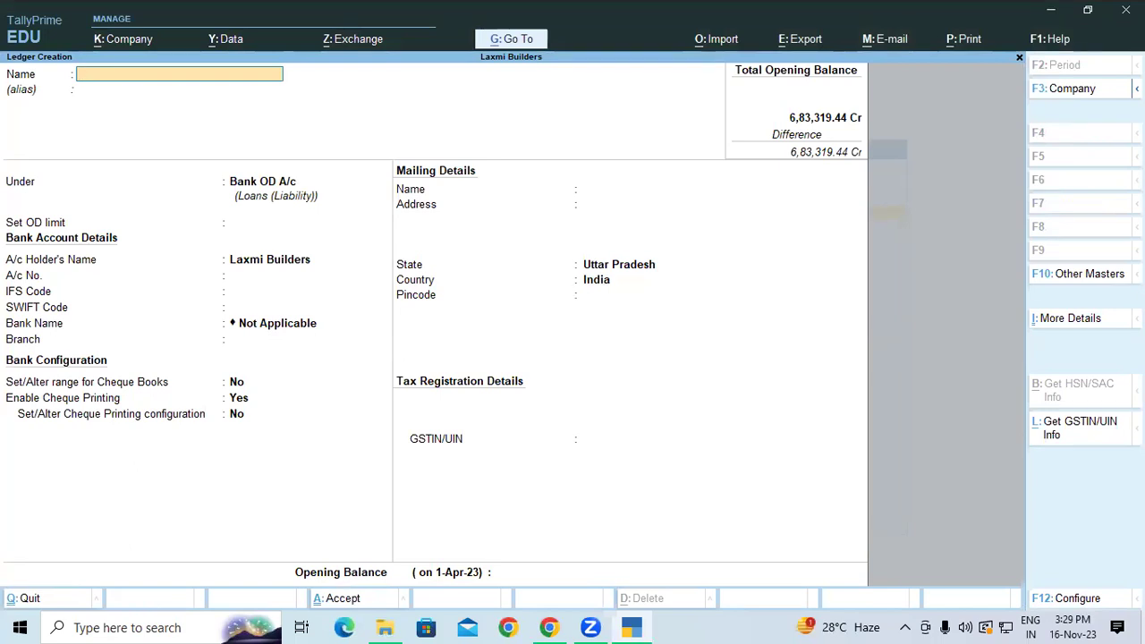
key("Escape")
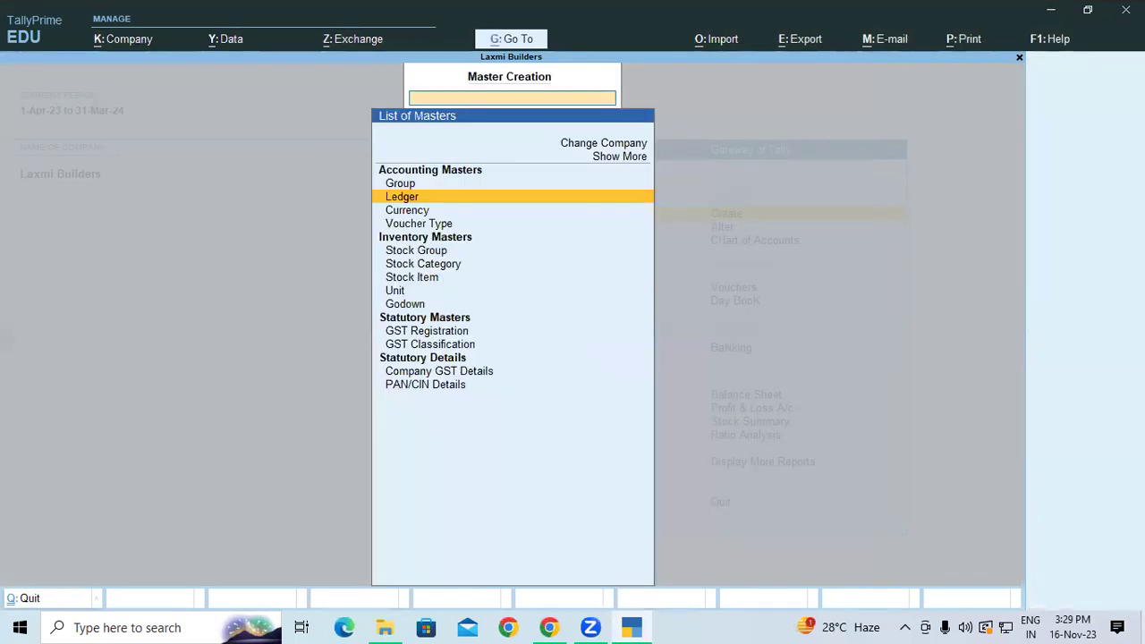
Close Master Creation and bring the Gateway of Tally back into focus.
key("Escape")
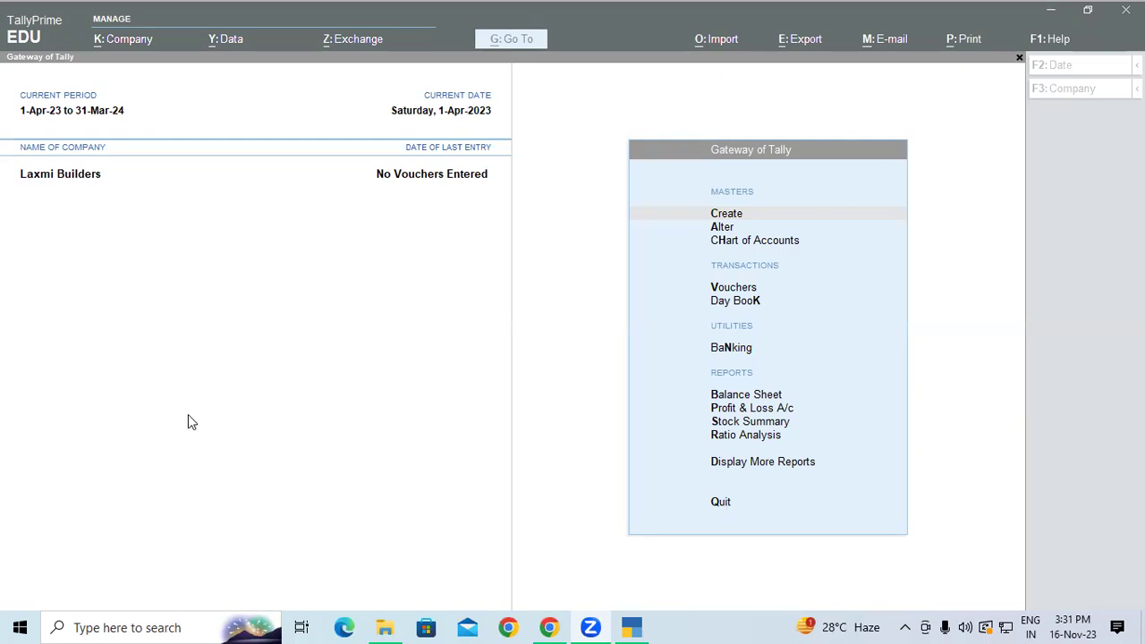
left_click(417, 338)
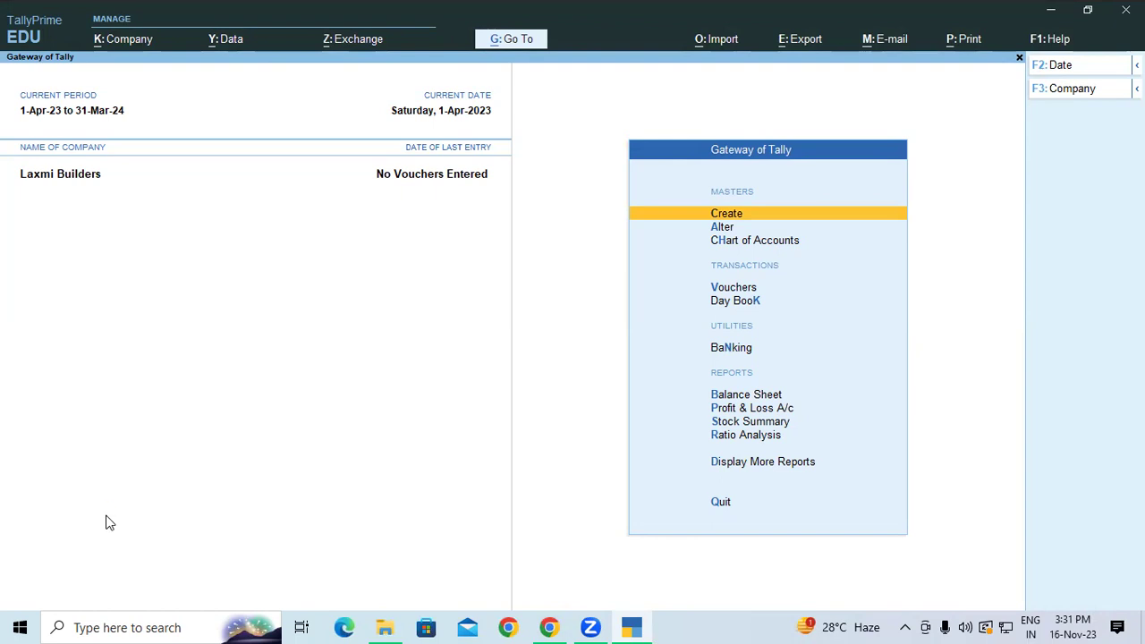
Start a Contra voucher crediting Cash and debiting SBI OD 11,980.
key("v")
key("F4")
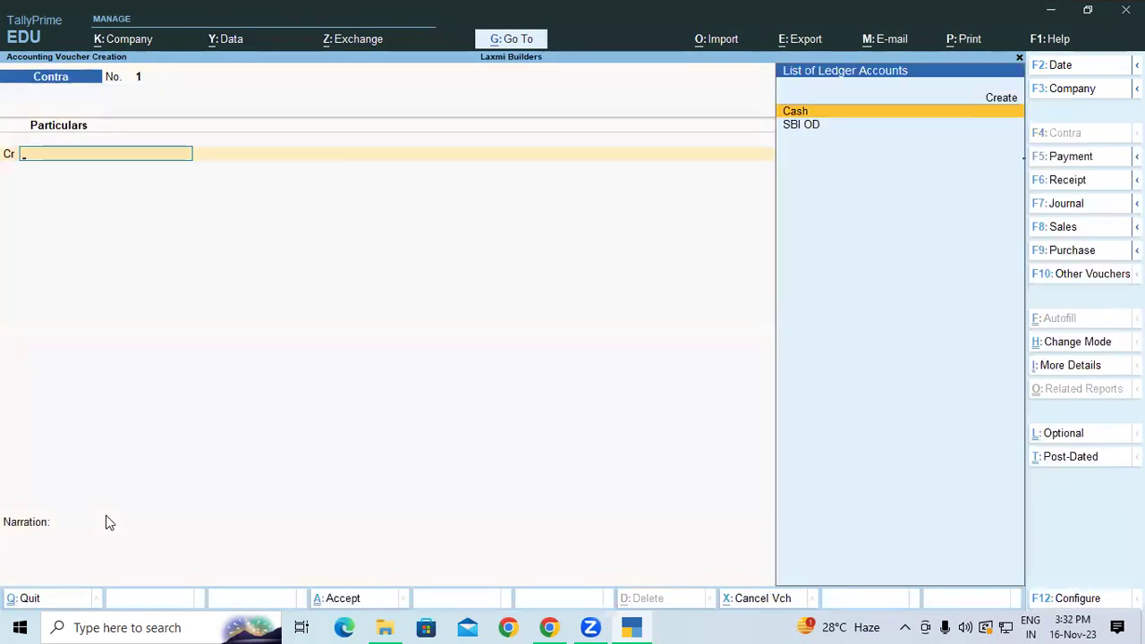
key("Return")
type("11980")
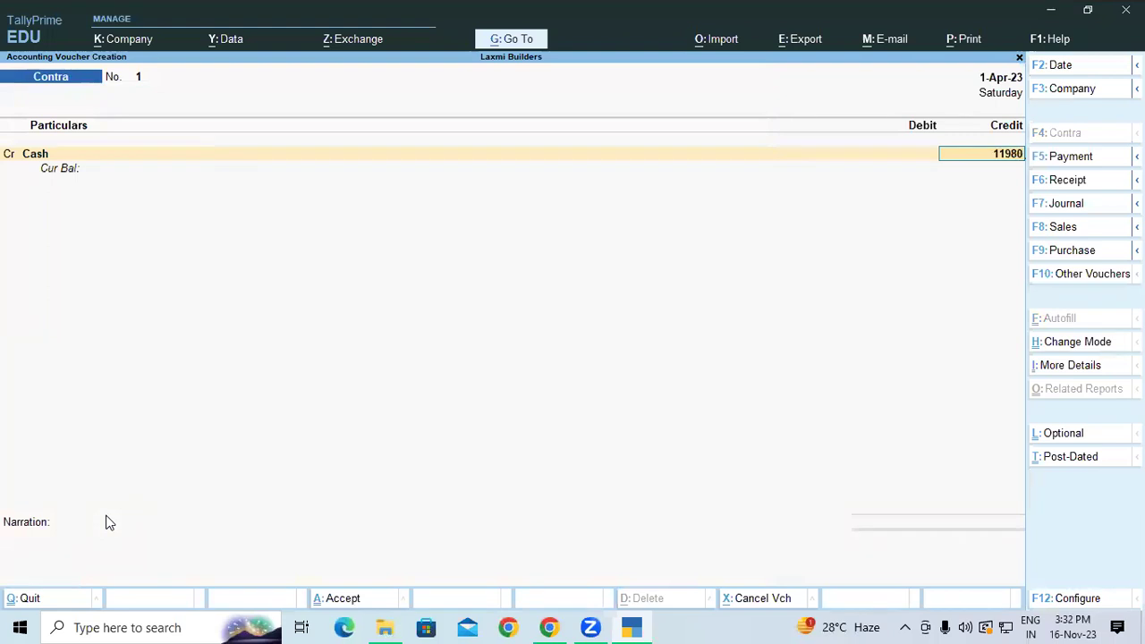
key("Return")
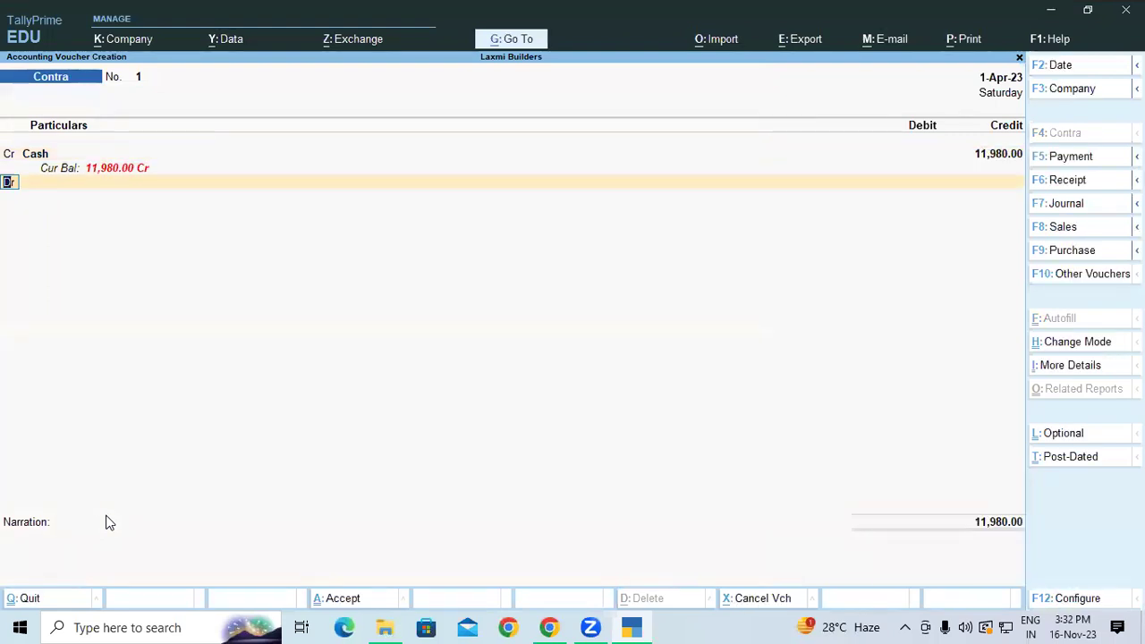
key("Return")
type("SBI")
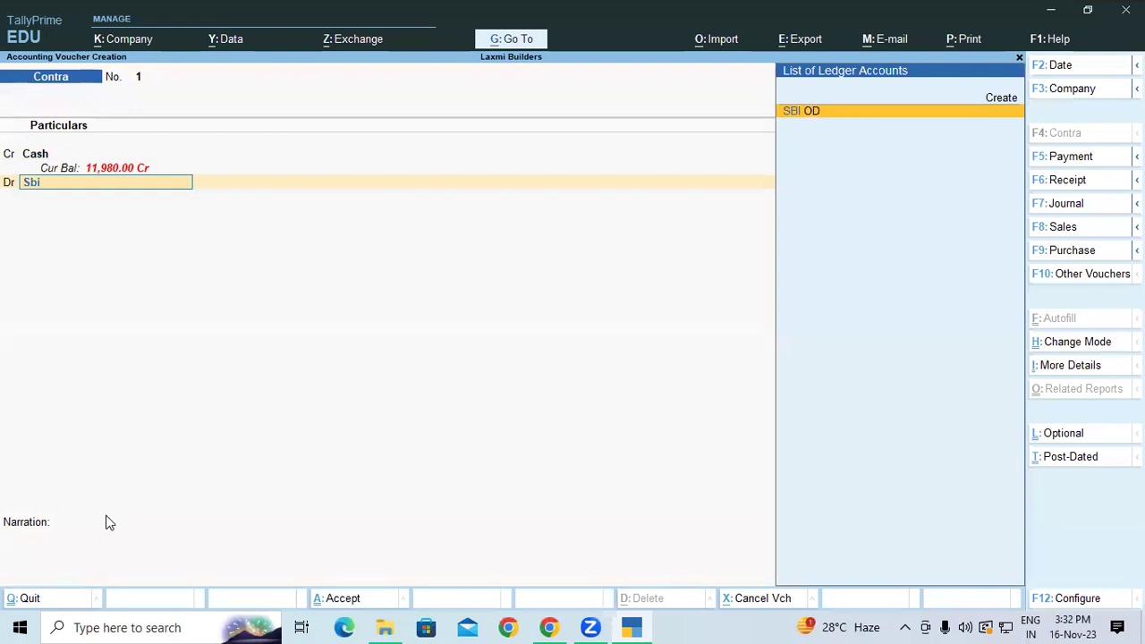
key("Return")
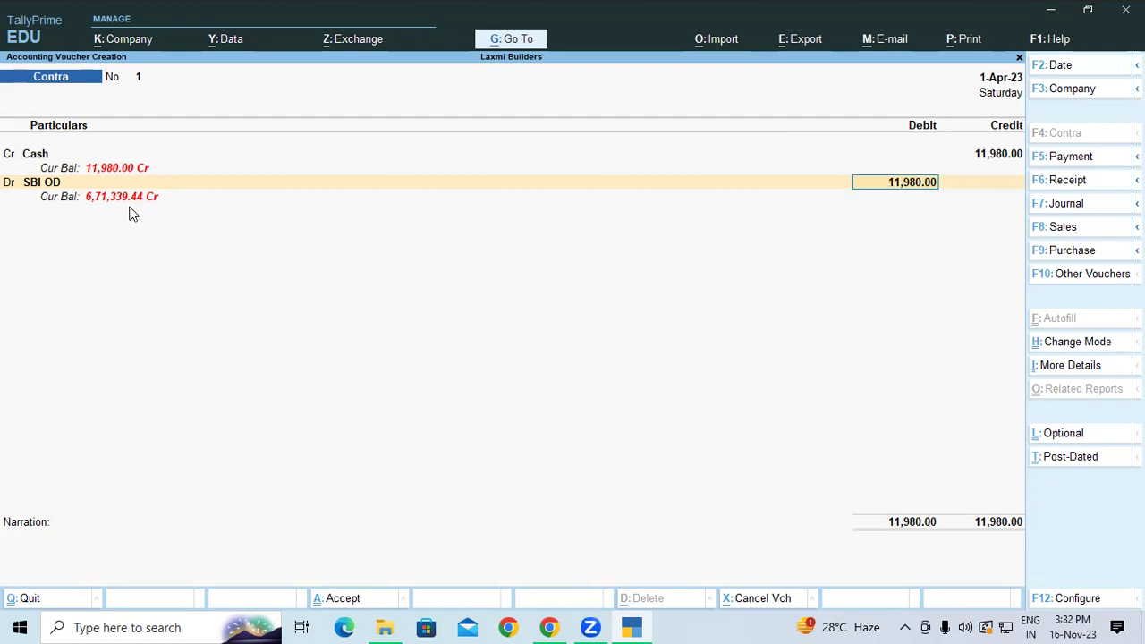
key("Return")
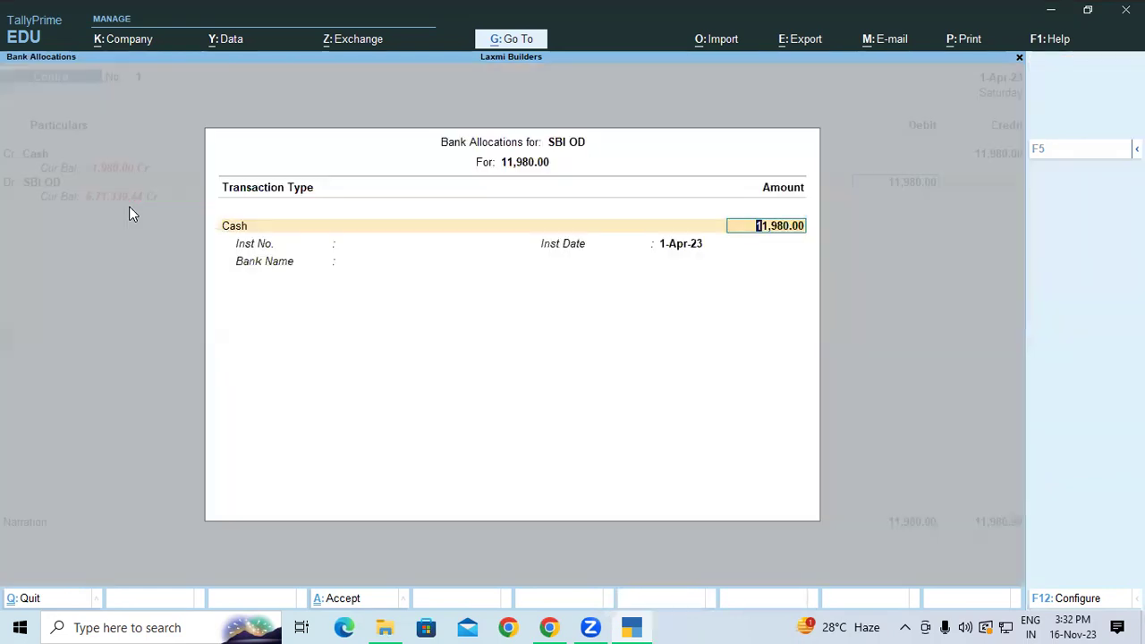
Allocate denominations 5×2000, 2×500, 4×200 and one each of 100, 50, 20, 10.
key("Return")
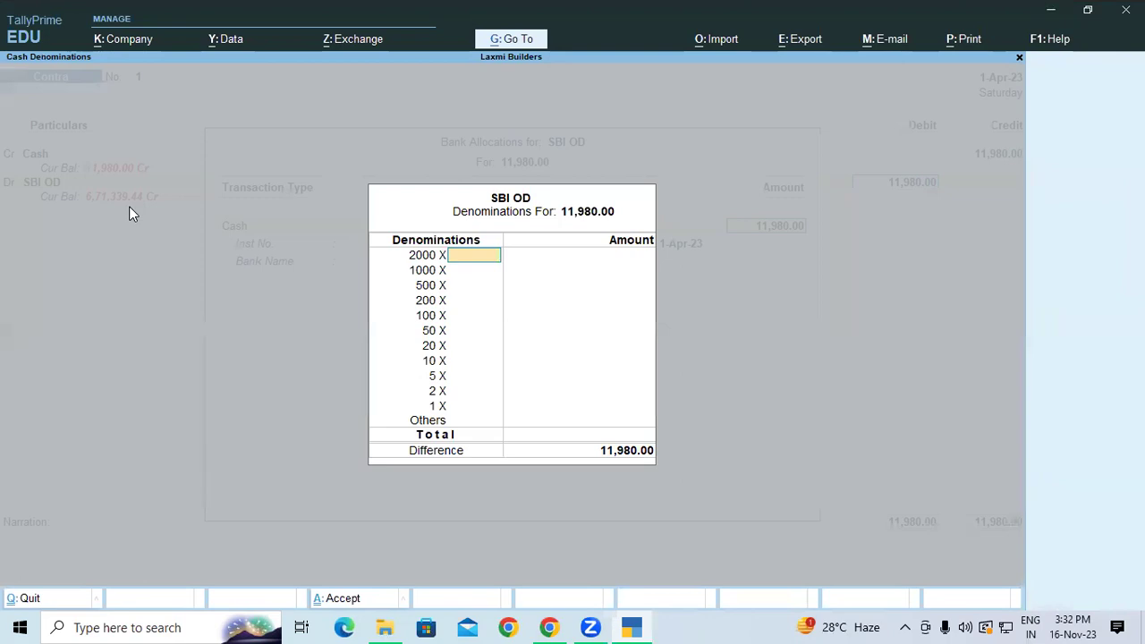
type("10")
key("Return")
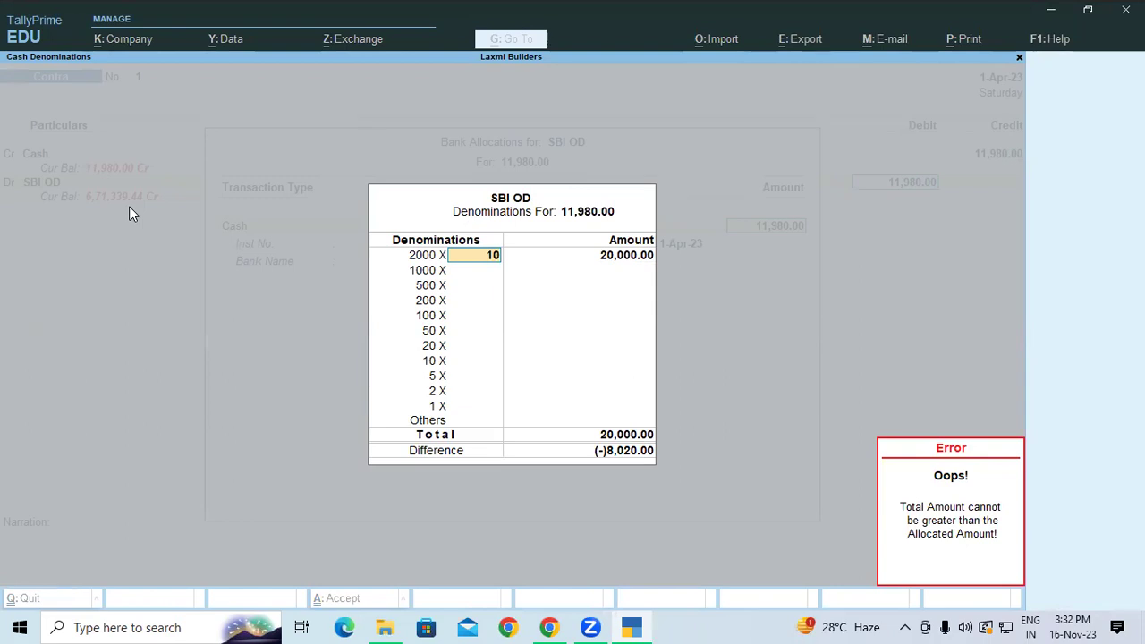
key("Escape")
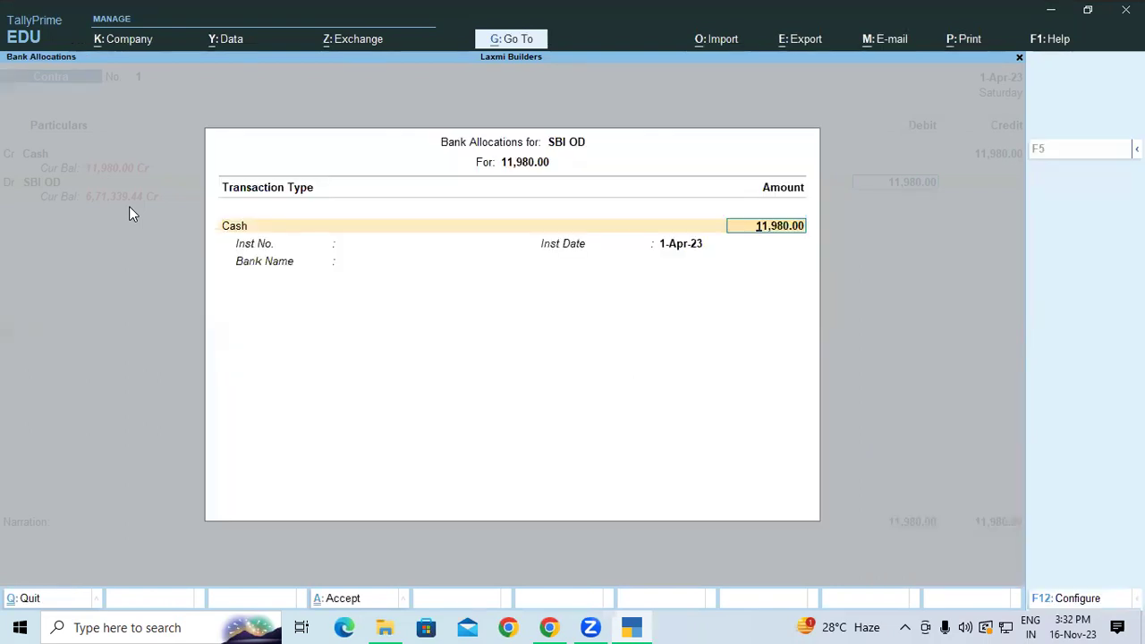
key("Return")
type("5")
key("Return")
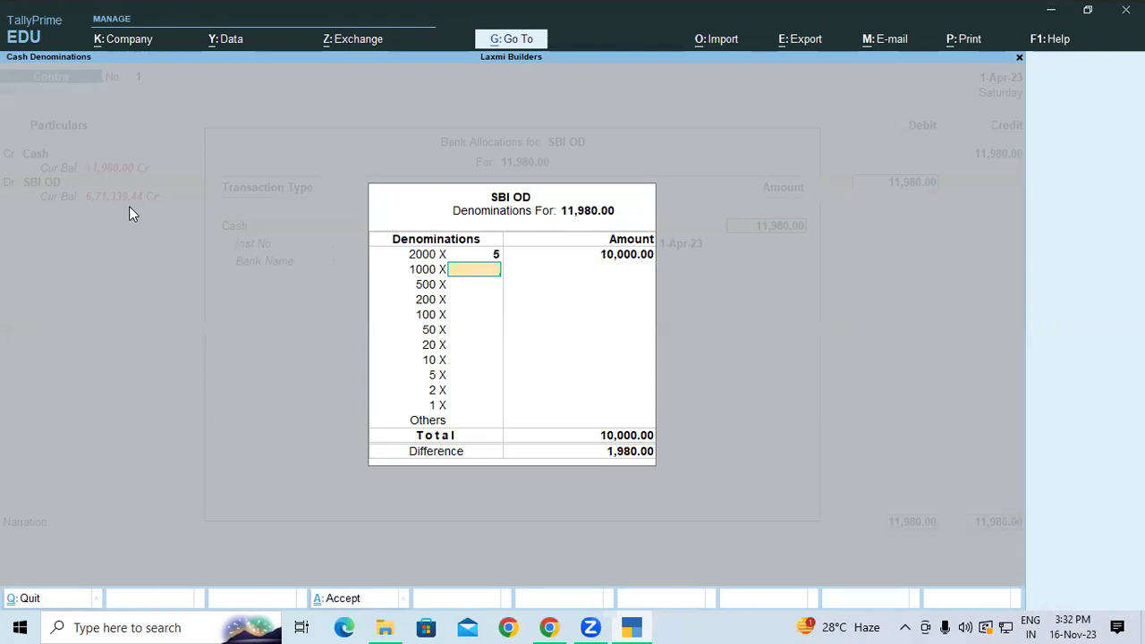
key("Return")
type("2")
key("Return")
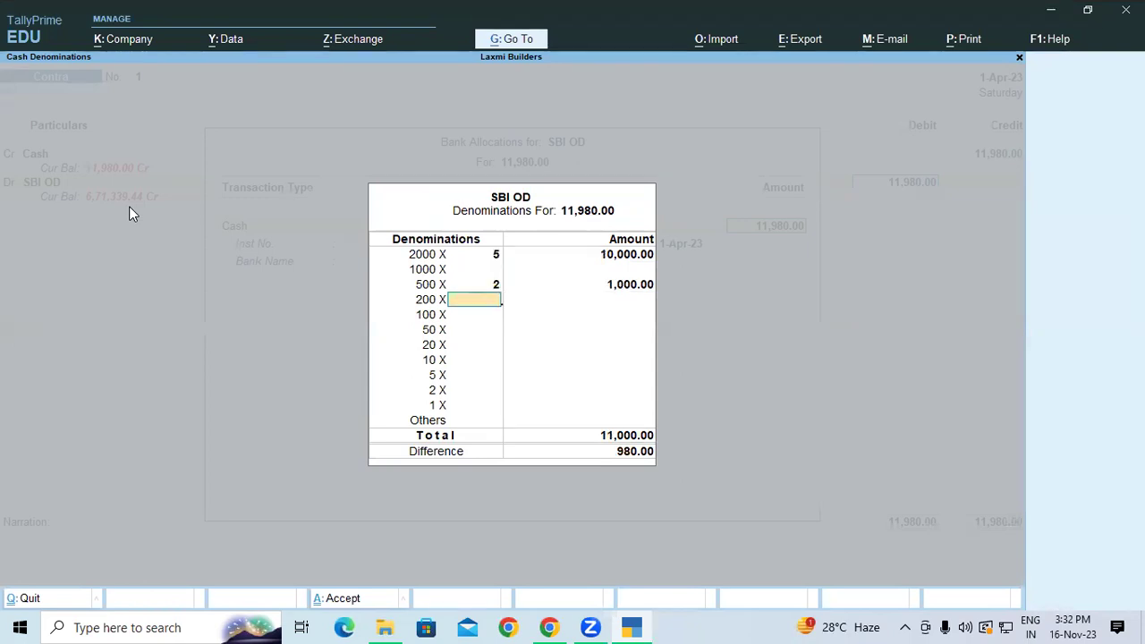
type("4")
key("Return")
type("1")
key("Return")
type("1")
key("Return")
type("1")
key("Return")
type("1")
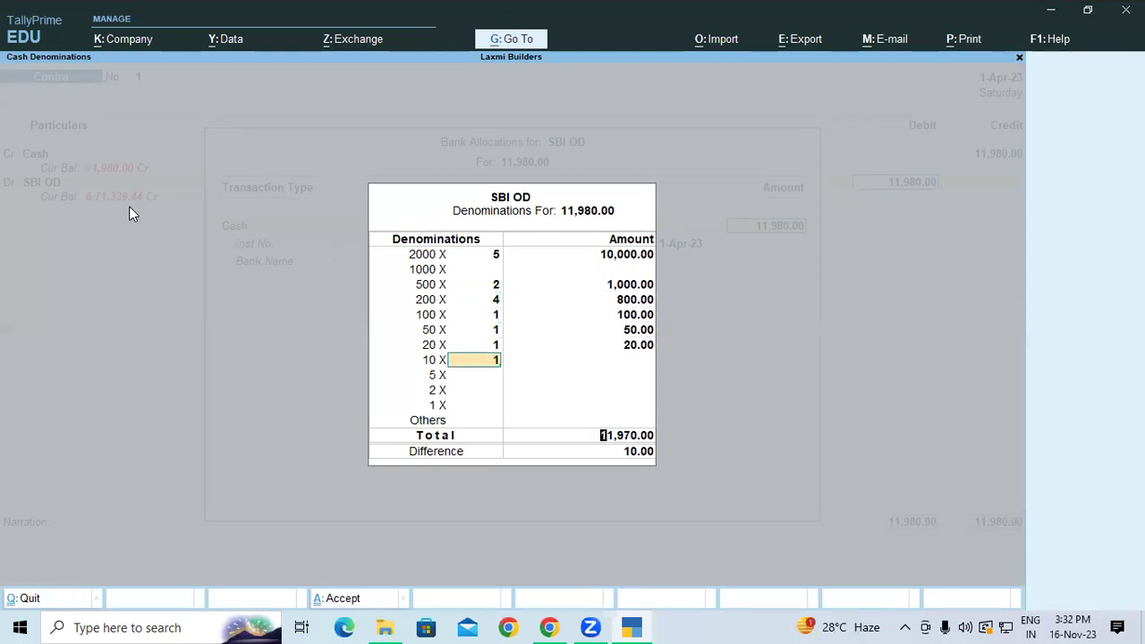
key("Return")
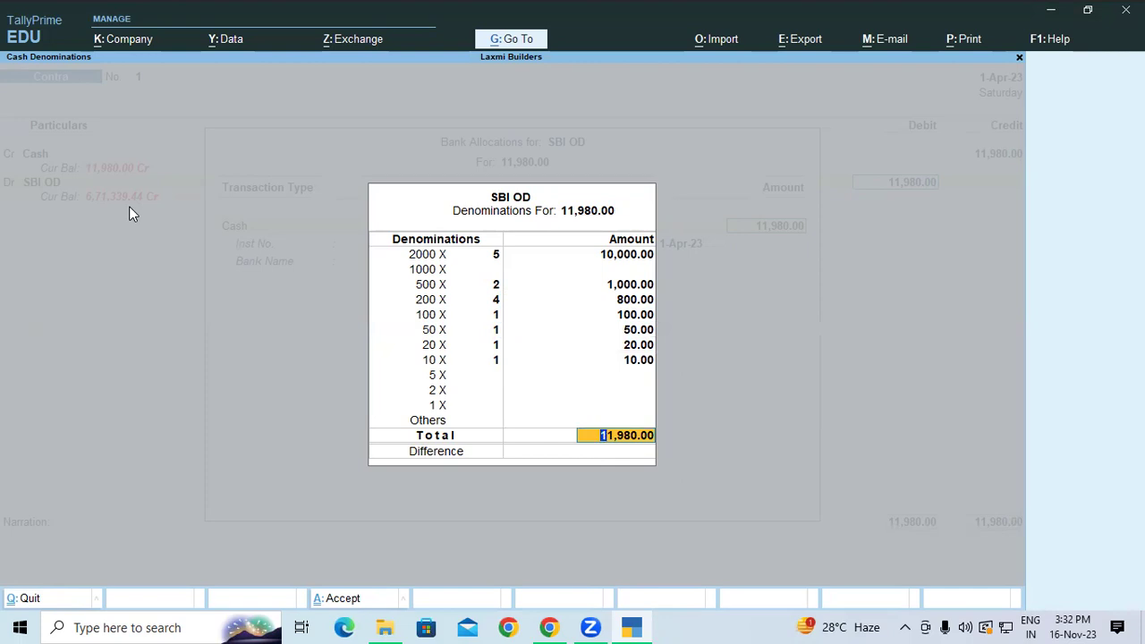
key("Return")
key("Return")
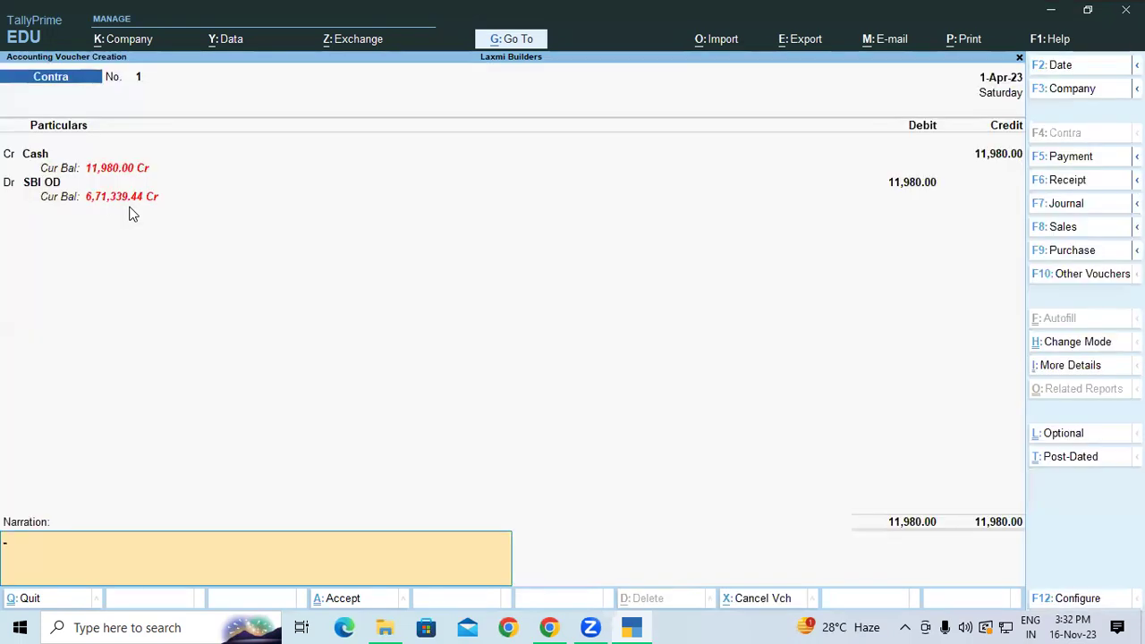
key("Return")
key("Return")
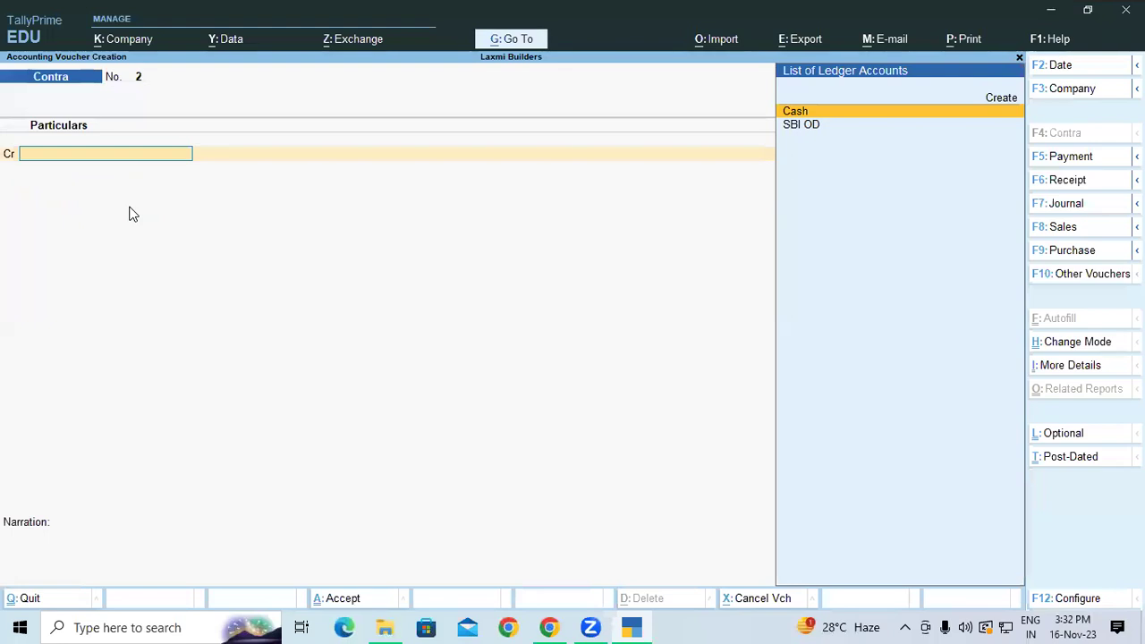
Credit Cash 1,50,000, debit SBI OD as 75 notes of 2000, and save voucher 2.
key("Return")
type("150000")
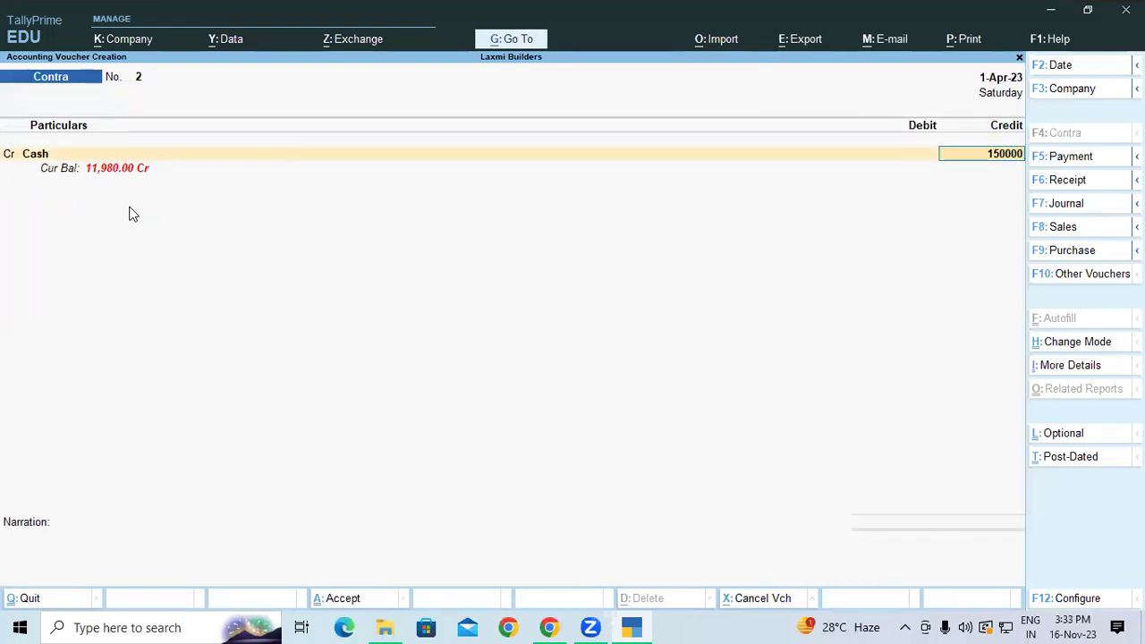
key("Return")
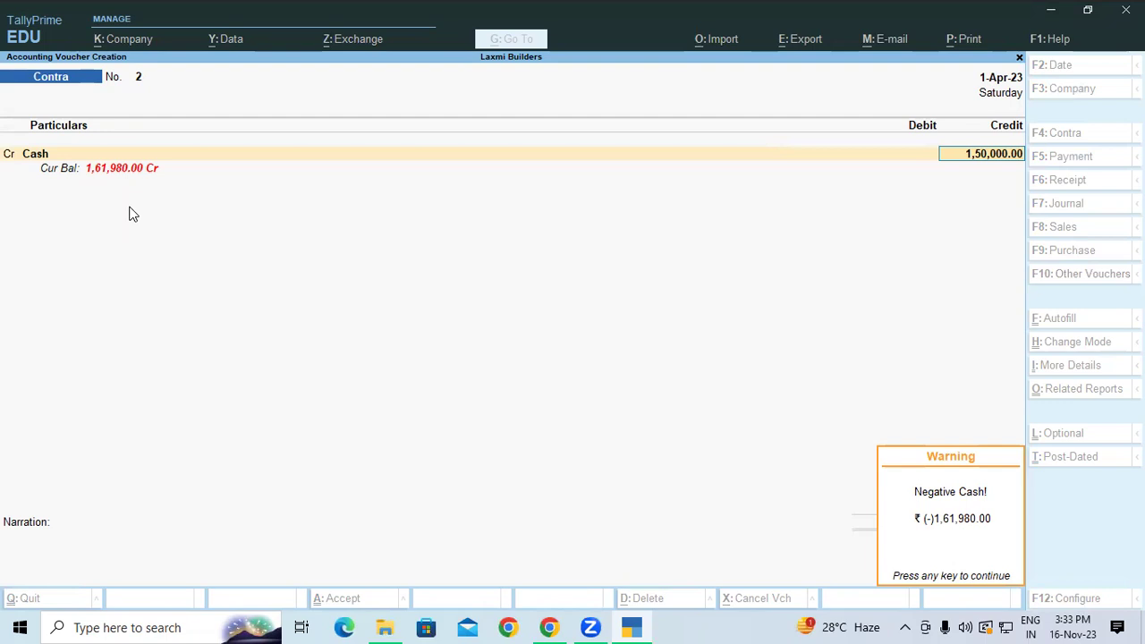
key("Return")
key("Return")
key("Return")
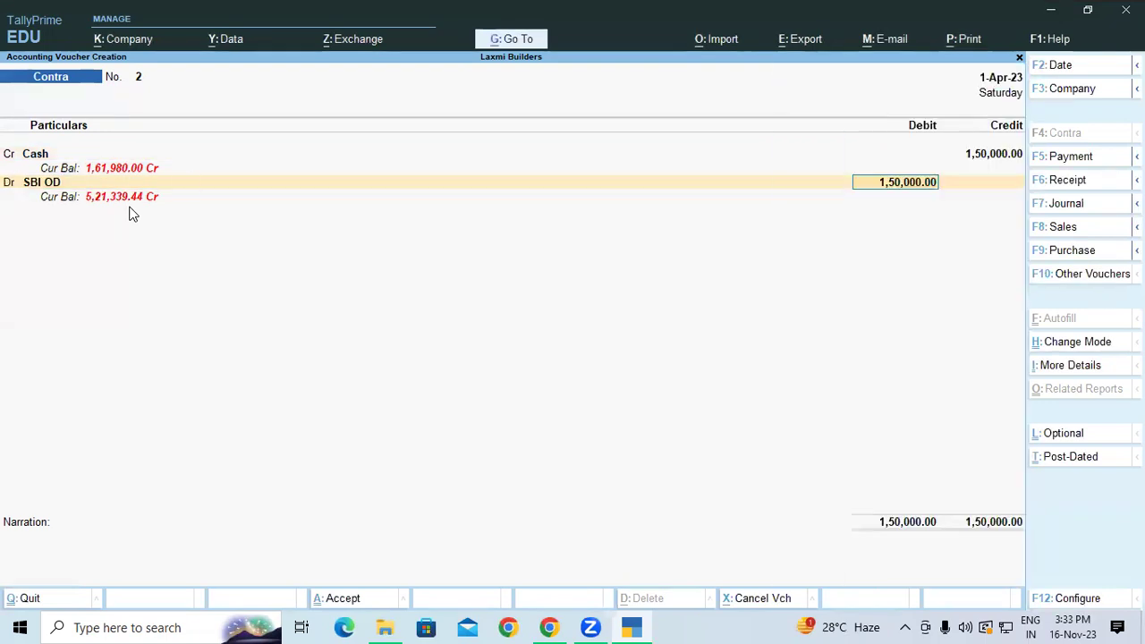
key("Return")
key("Return")
type("75.")
key("Return")
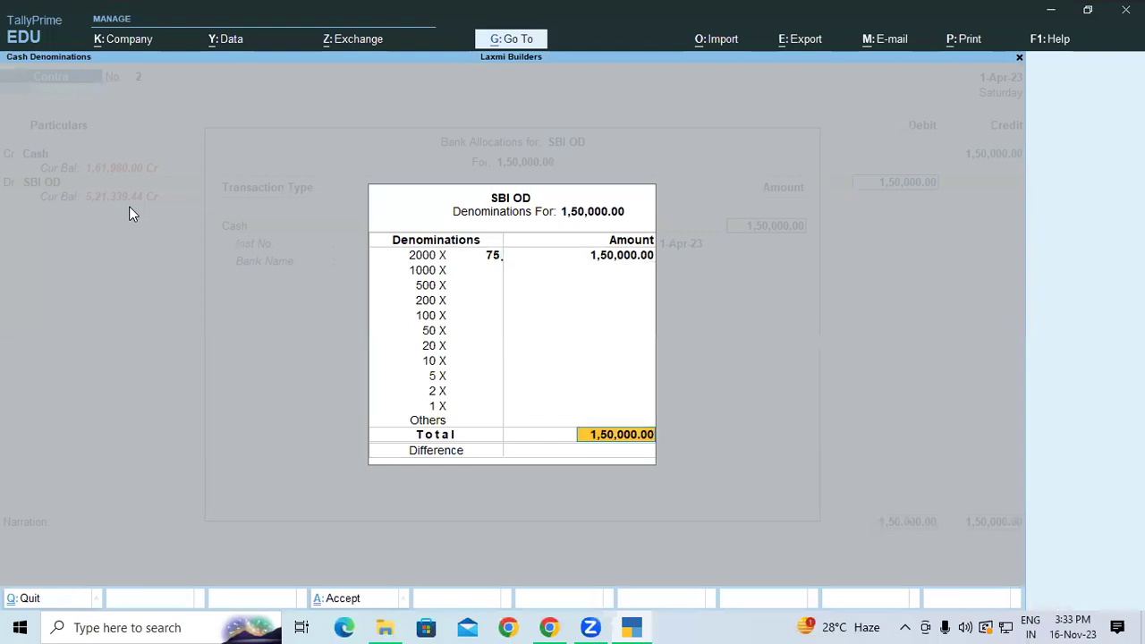
key("Return")
key("Return")
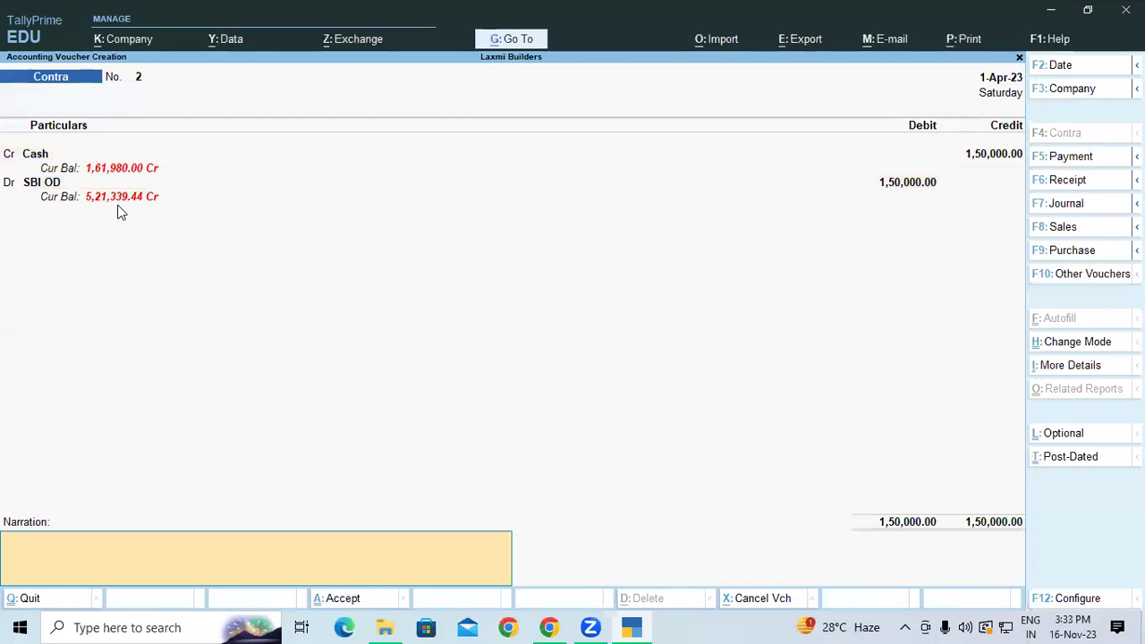
key("Return")
key("Return")
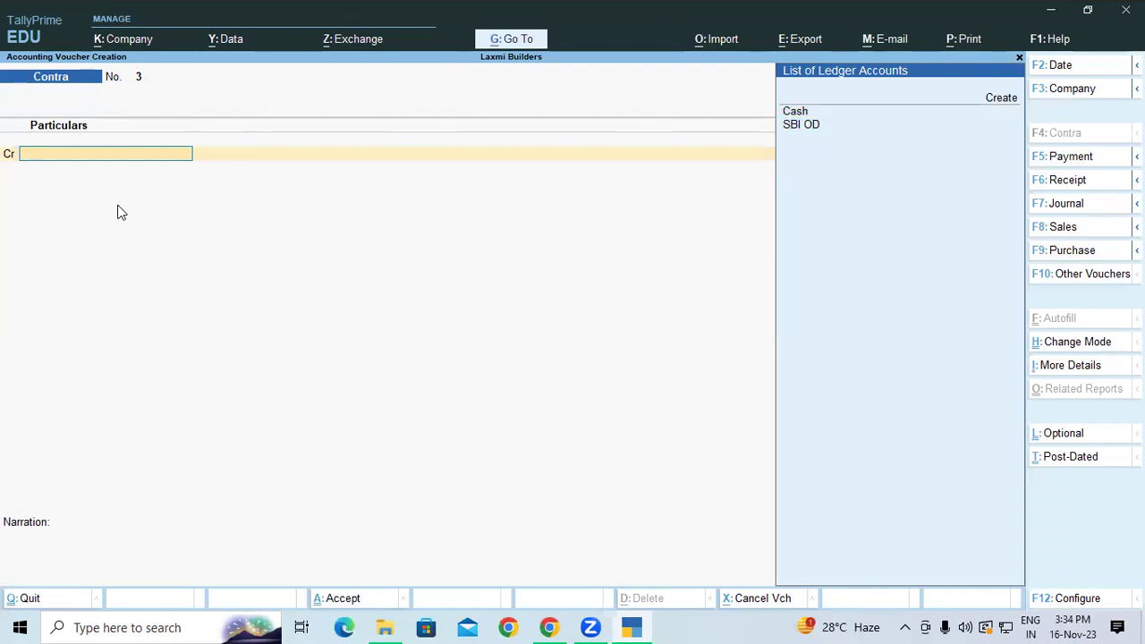
Cancel an unneeded ledger creation form and switch to Payment voucher No. 1.
key("alt+c")
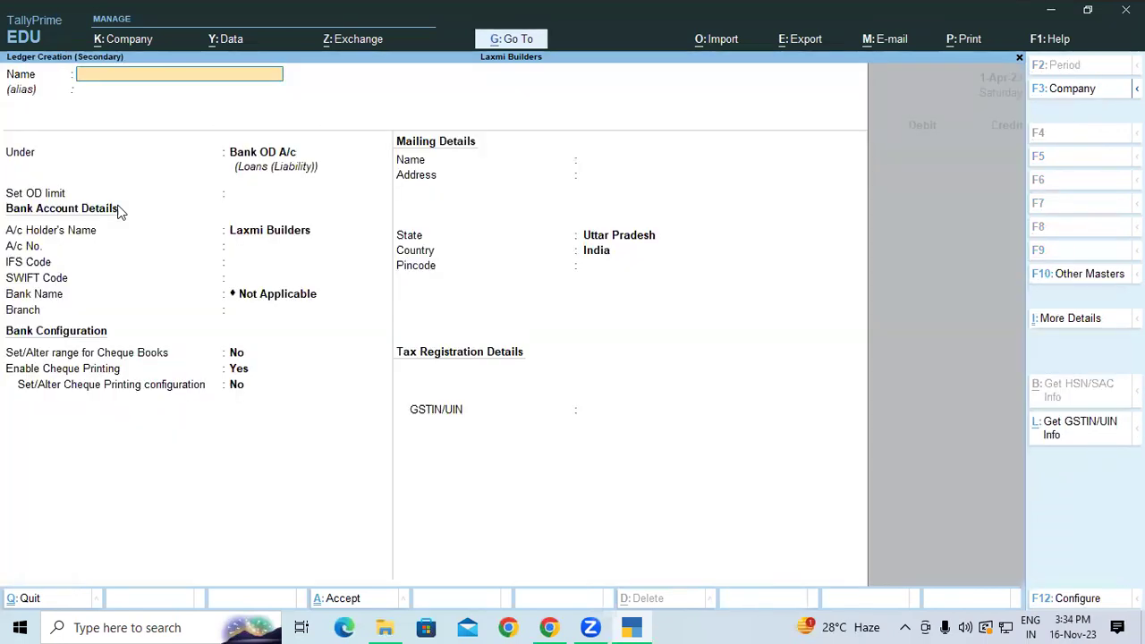
key("Escape")
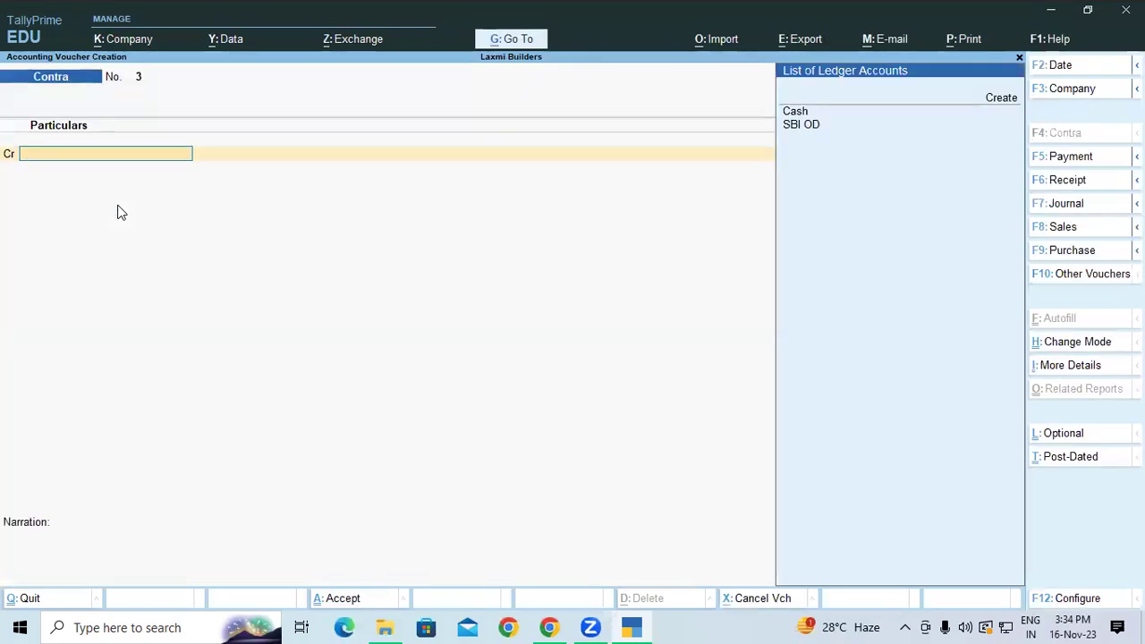
key("F5")
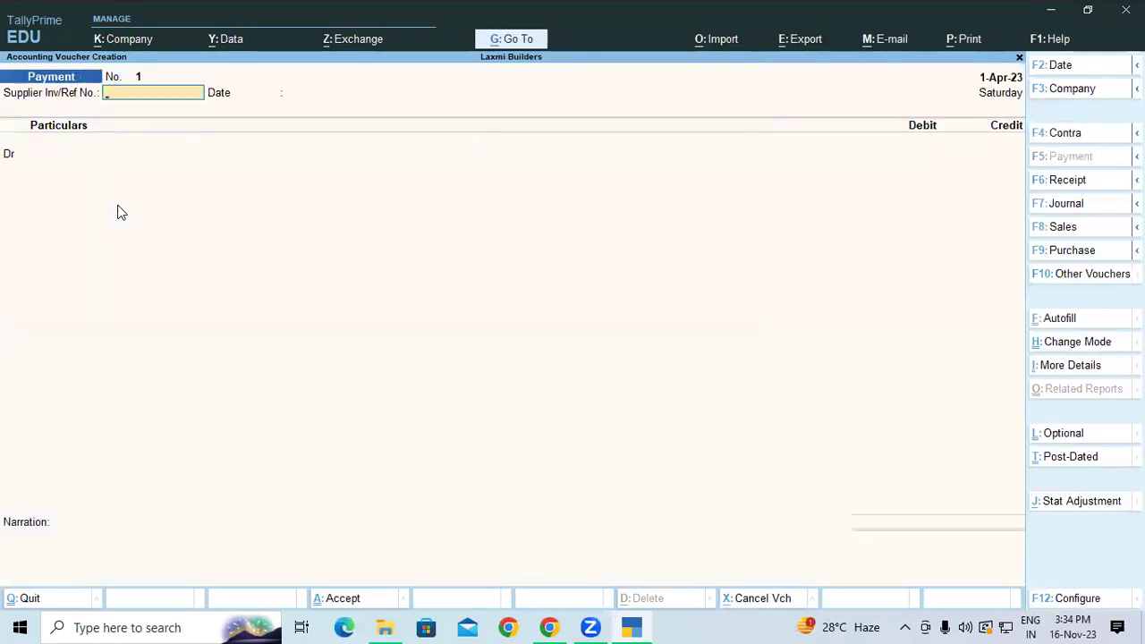
Create the ledger Harsh Traders under Sundry Creditors from the voucher's debit line.
key("Return")
key("Return")
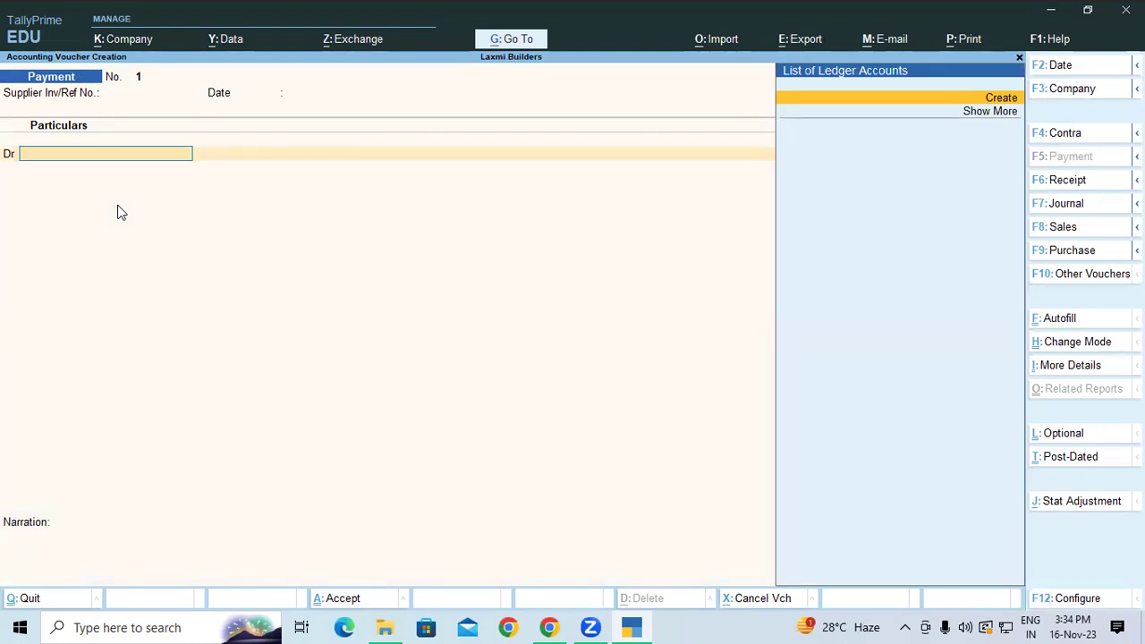
key("alt+c")
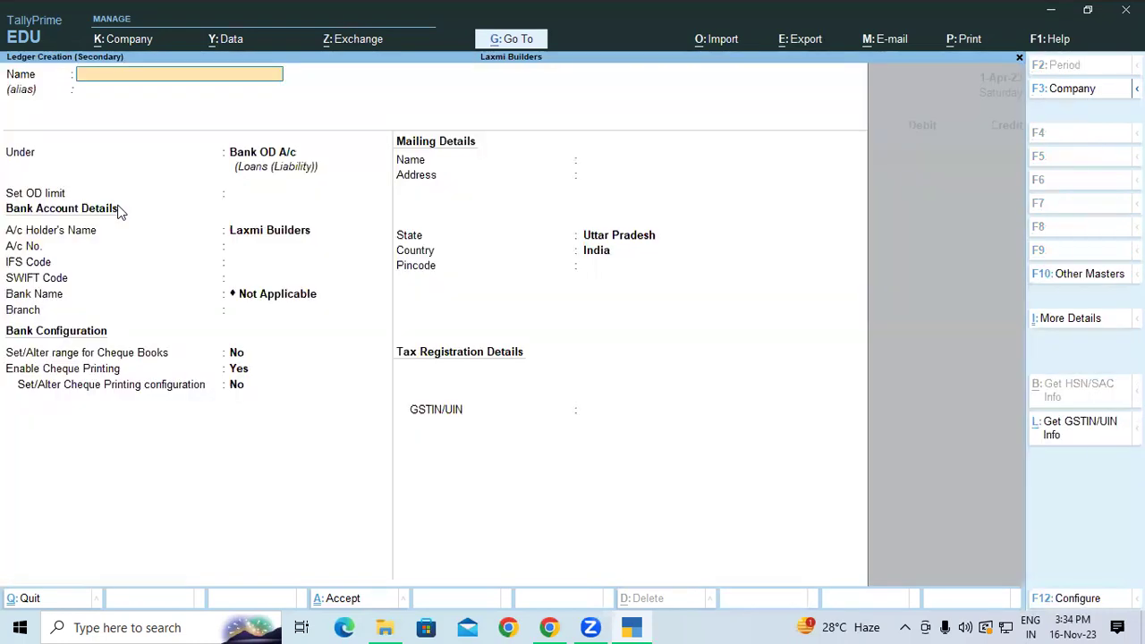
type("Harsh")
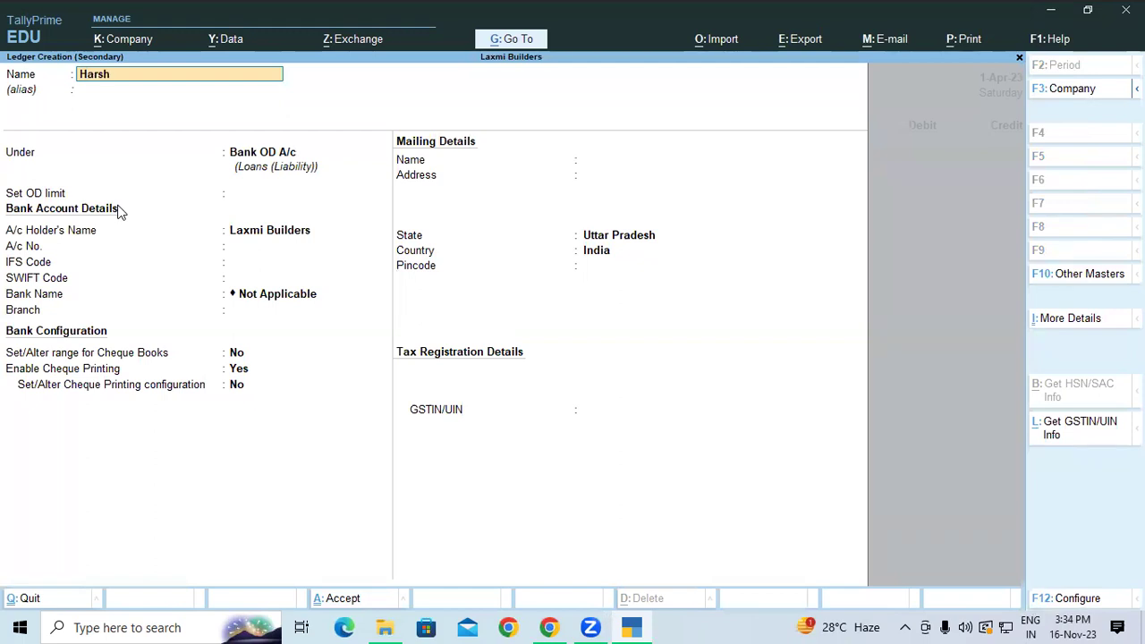
type(" Traders")
key("Return")
key("Return")
type("Su")
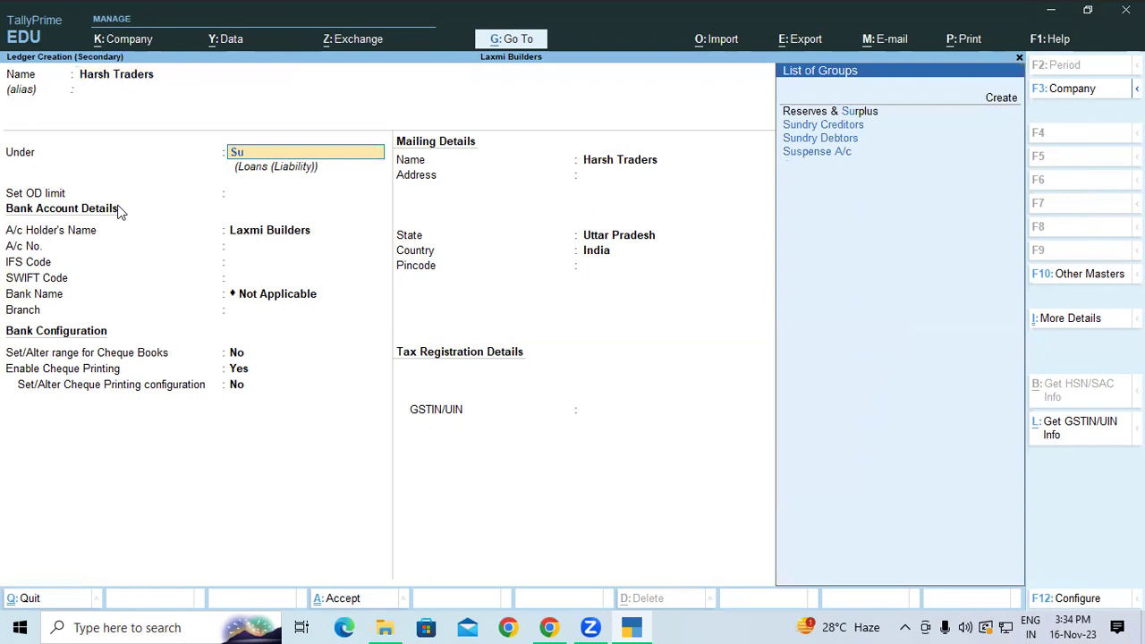
key("Up")
key("Up")
key("Return")
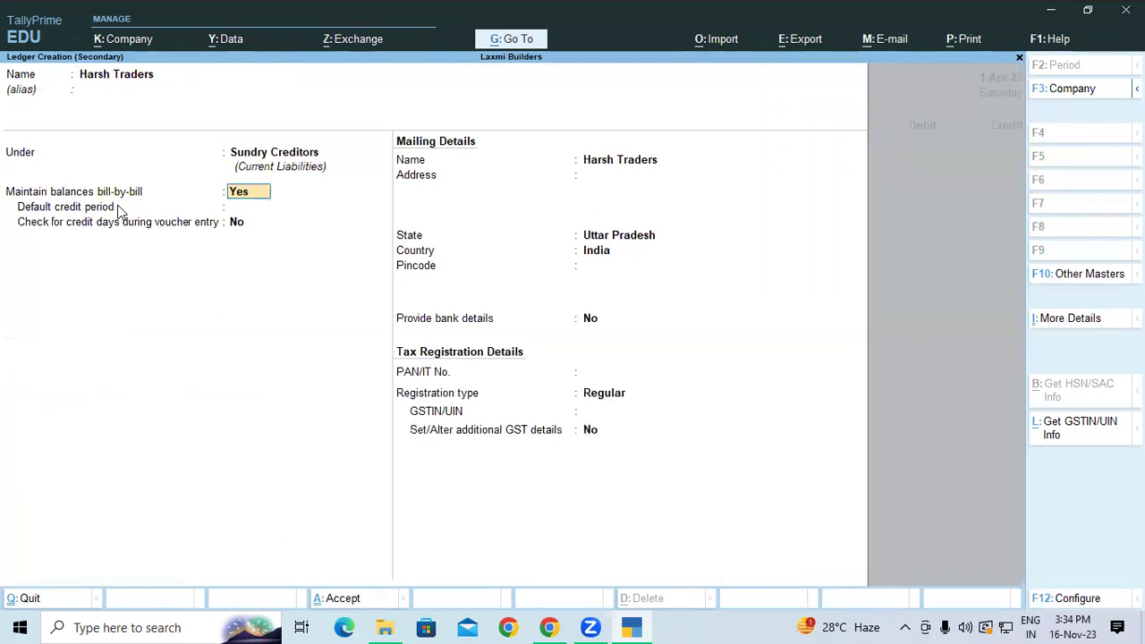
key("ctrl+a")
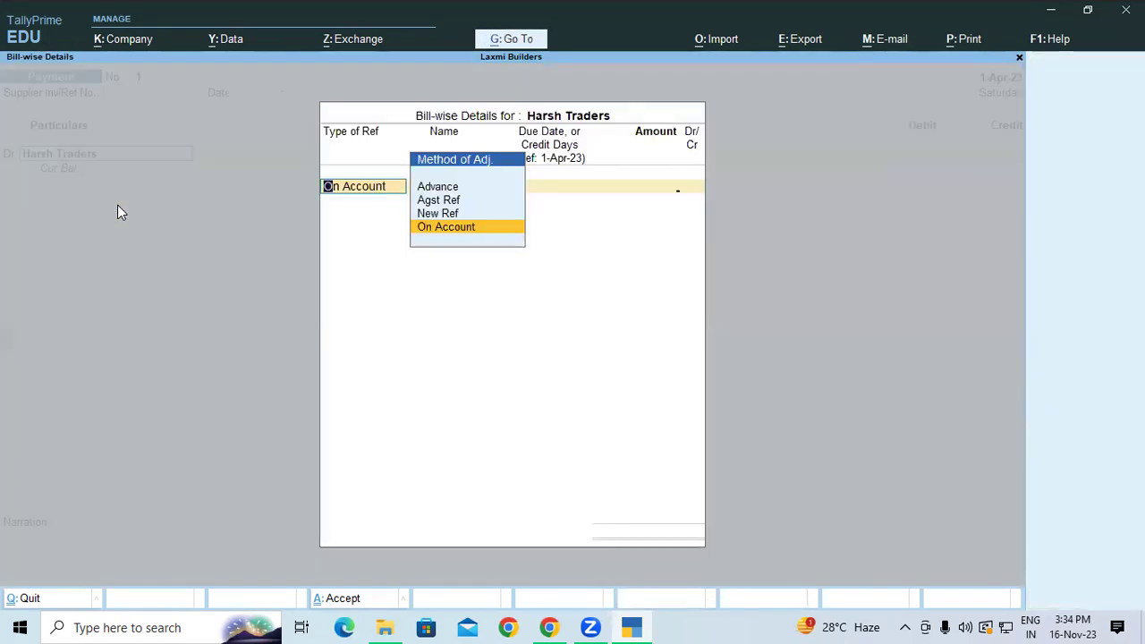
Pay Harsh Traders 29,793 on account from SBI OD and save payment voucher 1.
key("Return")
type("2")
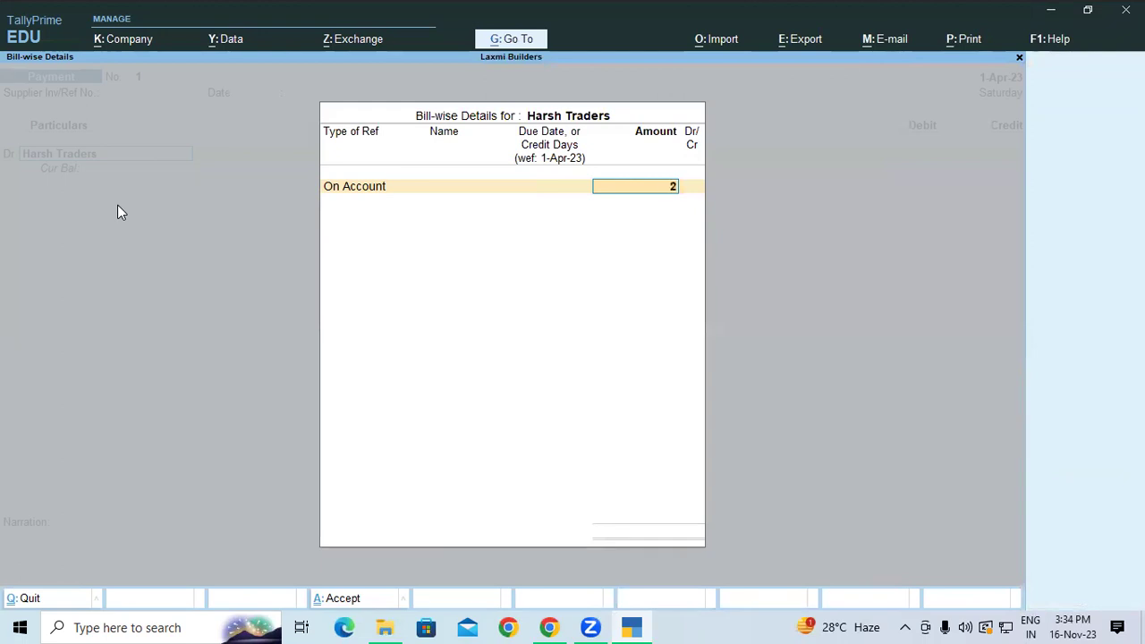
type("9,793")
key("Return")
key("Return")
key("Return")
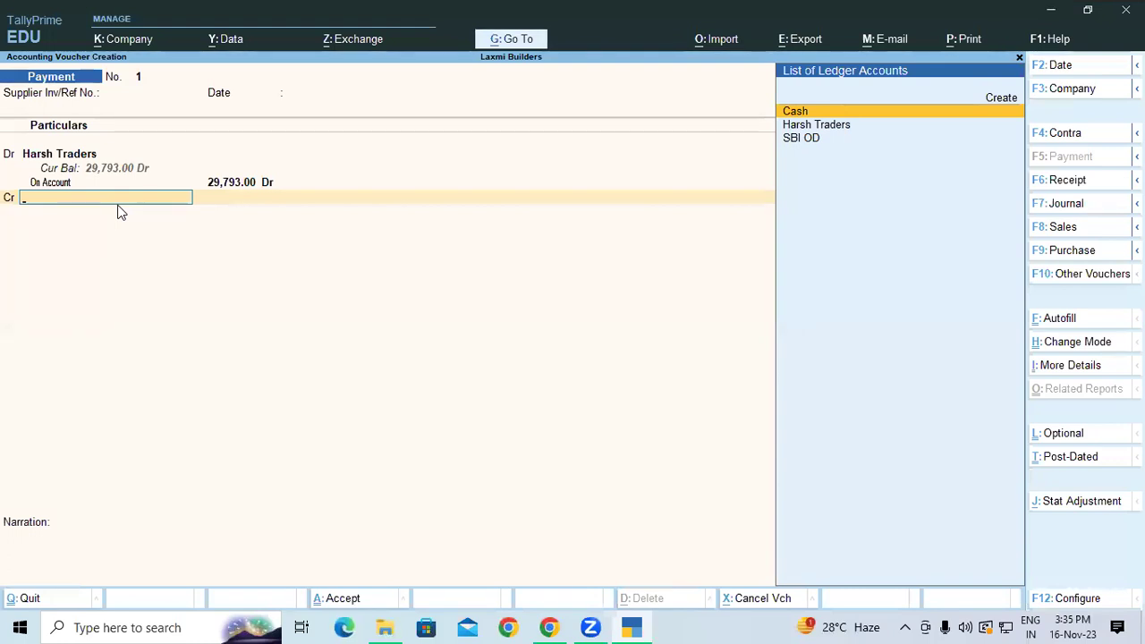
key("Down")
key("Down")
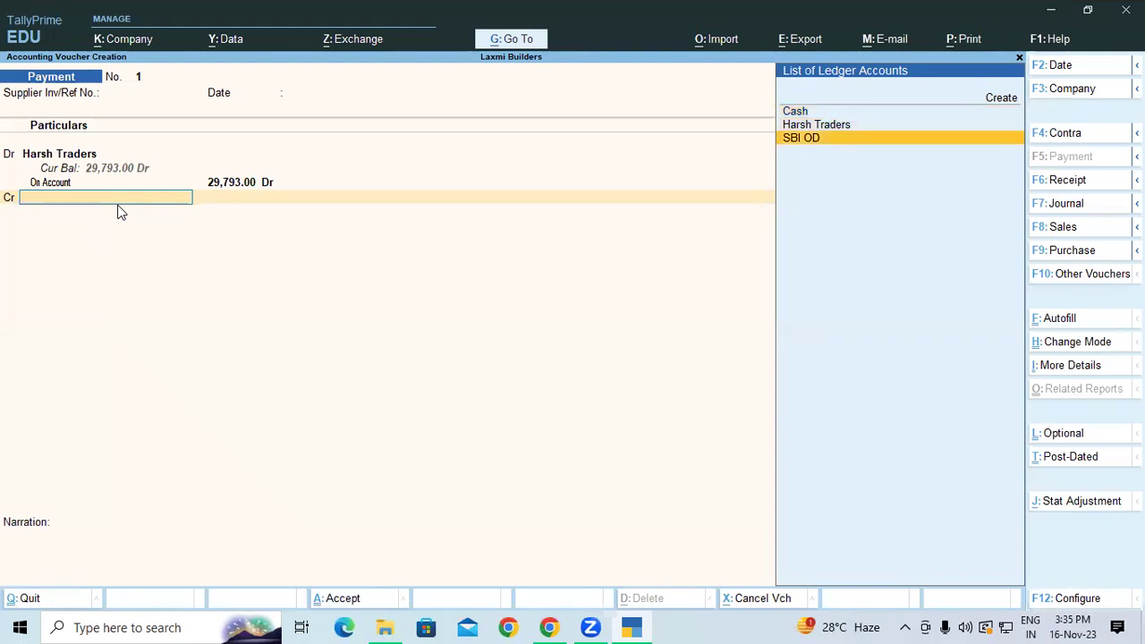
key("Return")
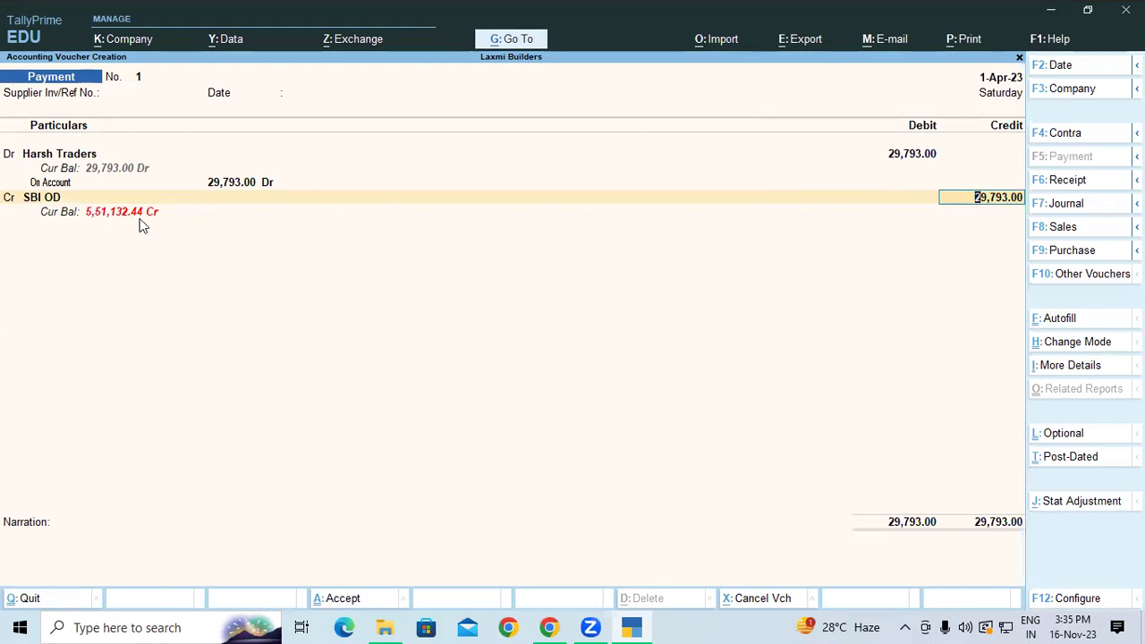
key("Return")
key("Return")
key("Return")
key("Return")
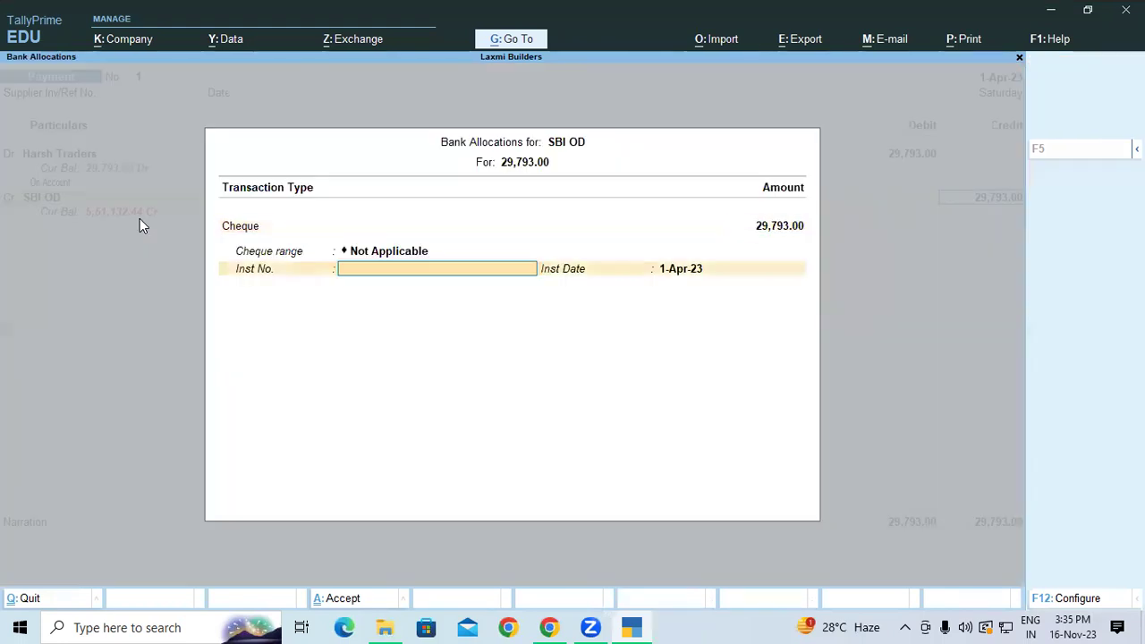
key("Return")
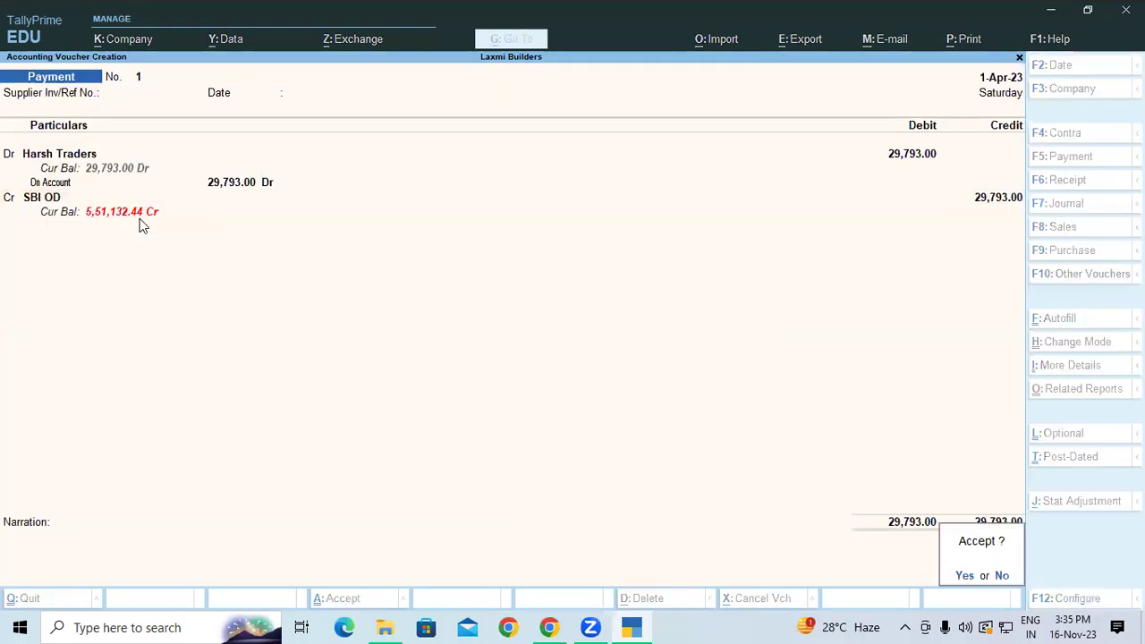
key("Return")
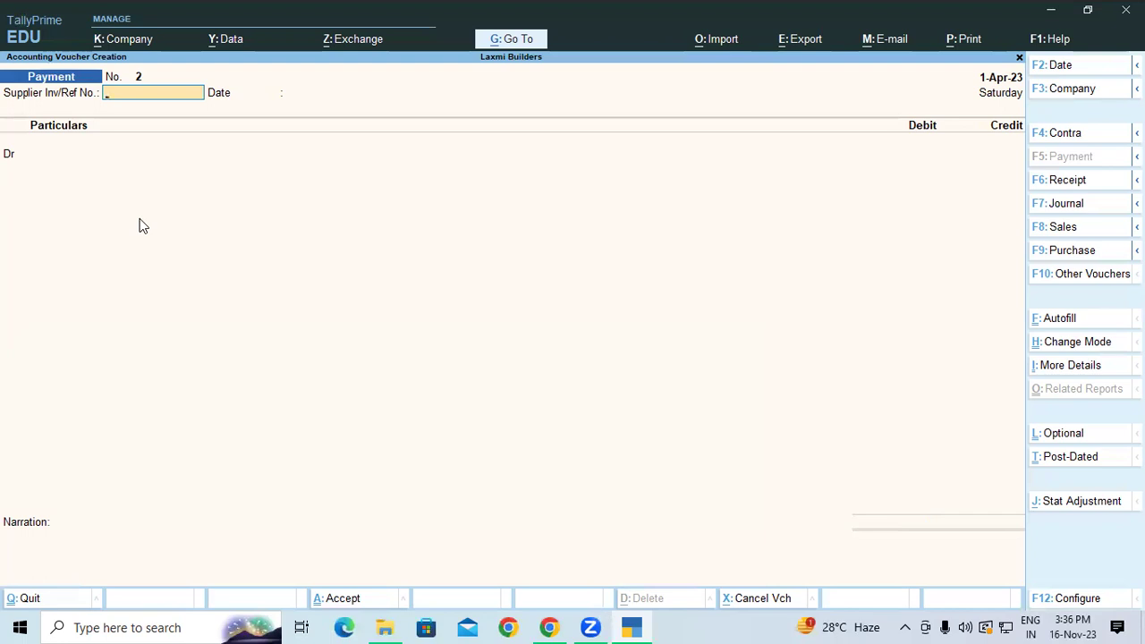
Debit Harsh Traders 18,612.36 on account against SBI OD and save payment voucher 2.
key("Return")
key("Return")
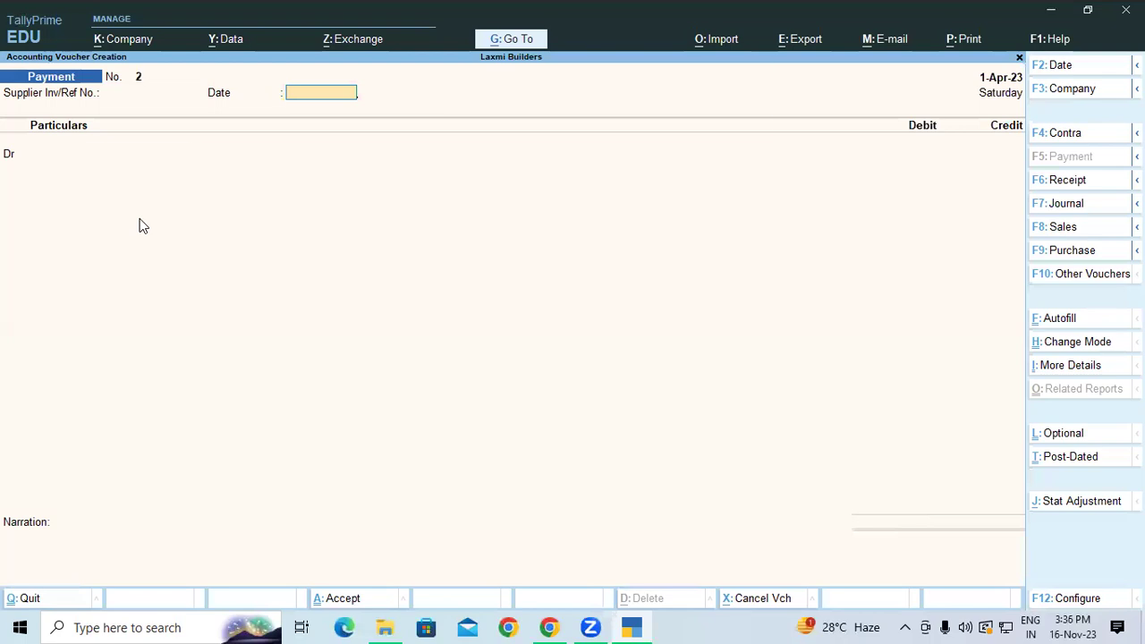
type("H")
key("Return")
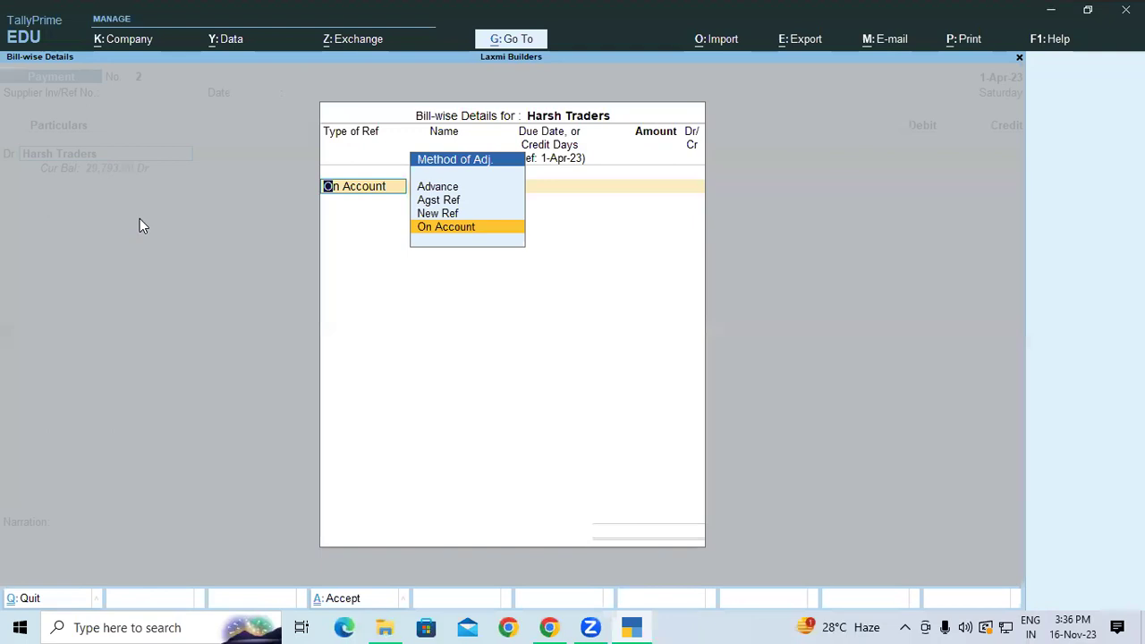
key("Return")
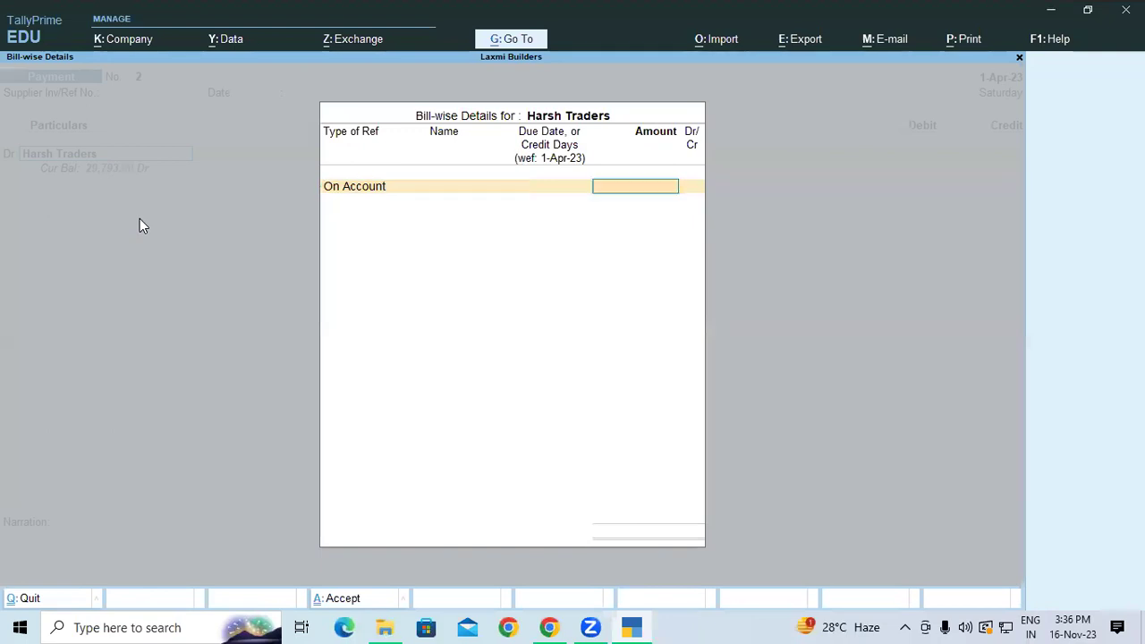
type("1862")
type("1")
key("BackSpace")
key("BackSpace")
type("12.36")
key("Return")
key("Return")
key("Return")
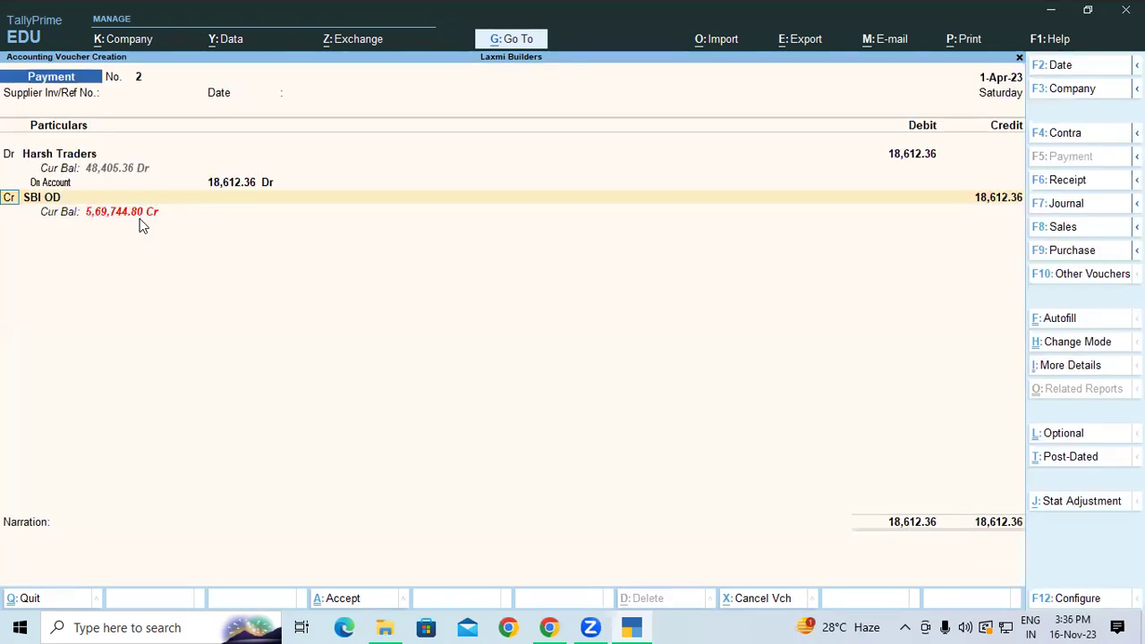
key("Return")
key("Return")
key("Return")
key("Return")
key("Return")
key("Return")
key("Return")
key("Return")
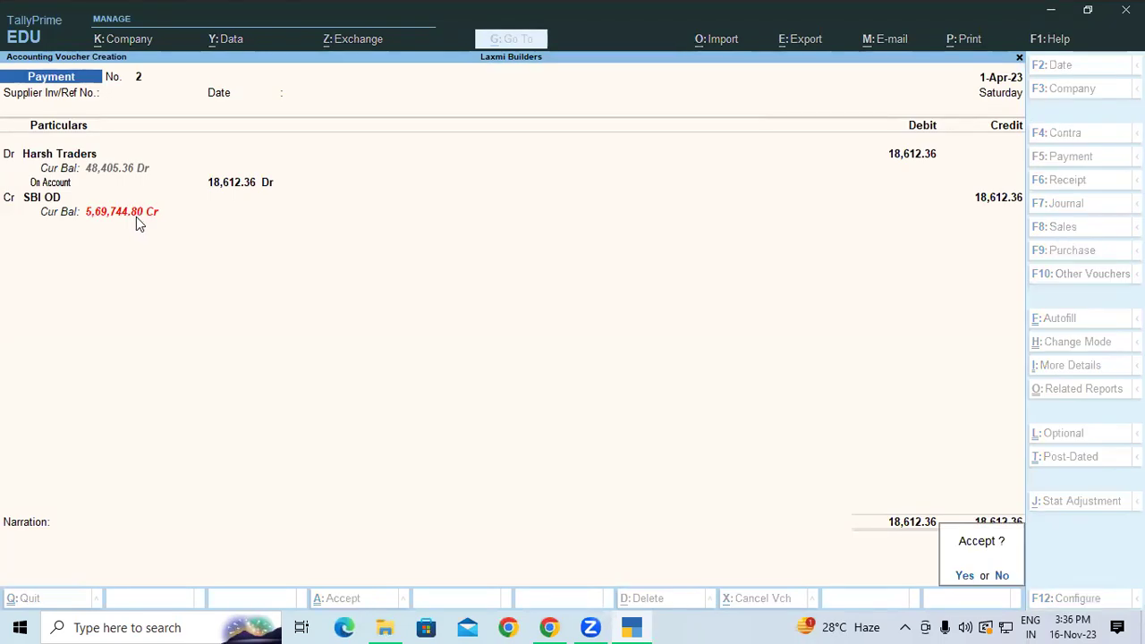
key("Return")
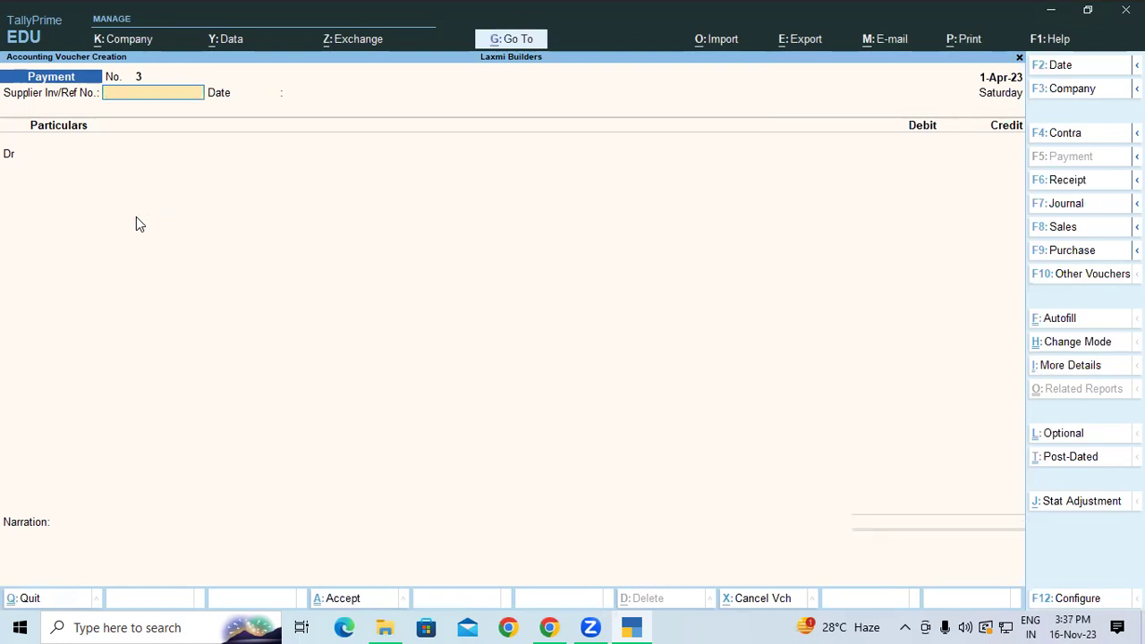
Debit Harsh Traders 15,002.36 on account on payment voucher 3.
key("Return")
key("Return")
type("ha")
key("Return")
key("Return")
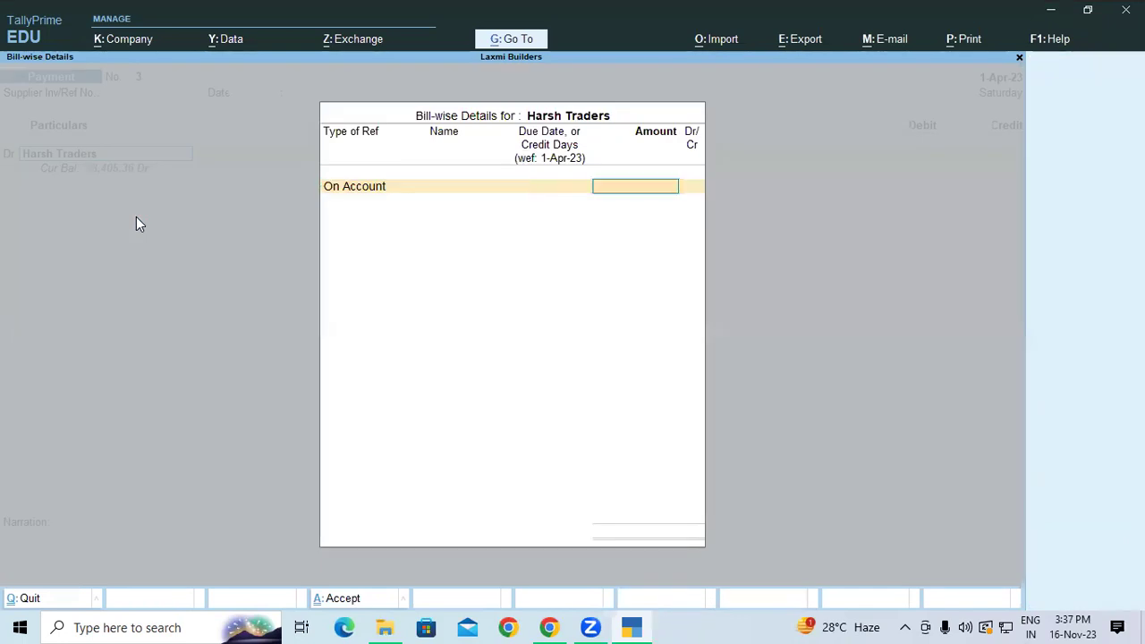
type("15,")
type("002")
type(".")
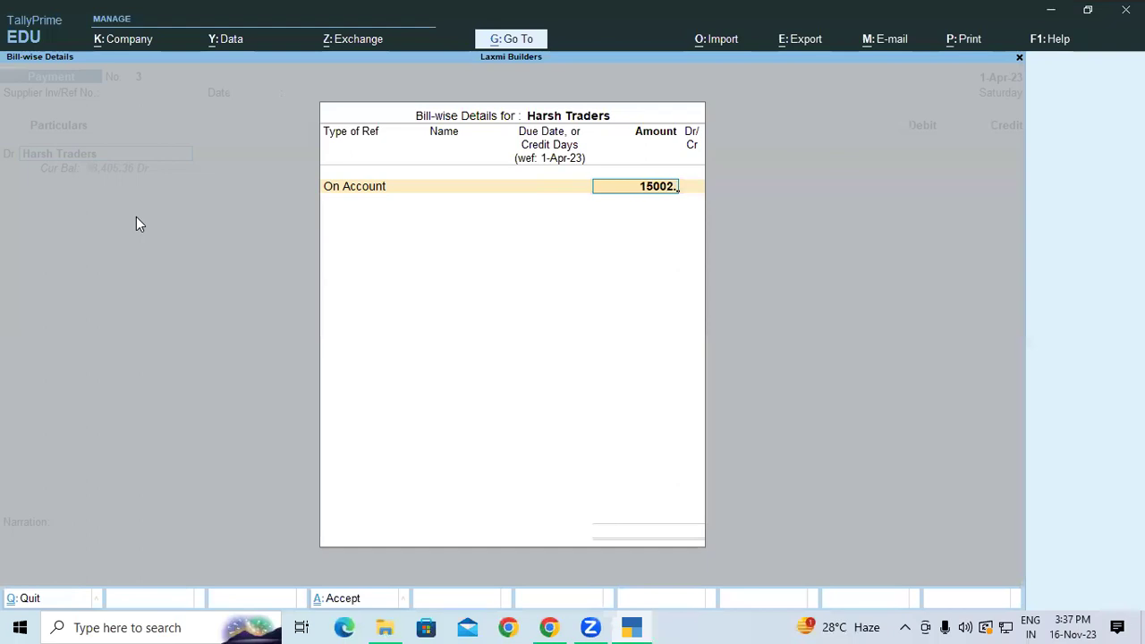
type("36")
key("Return")
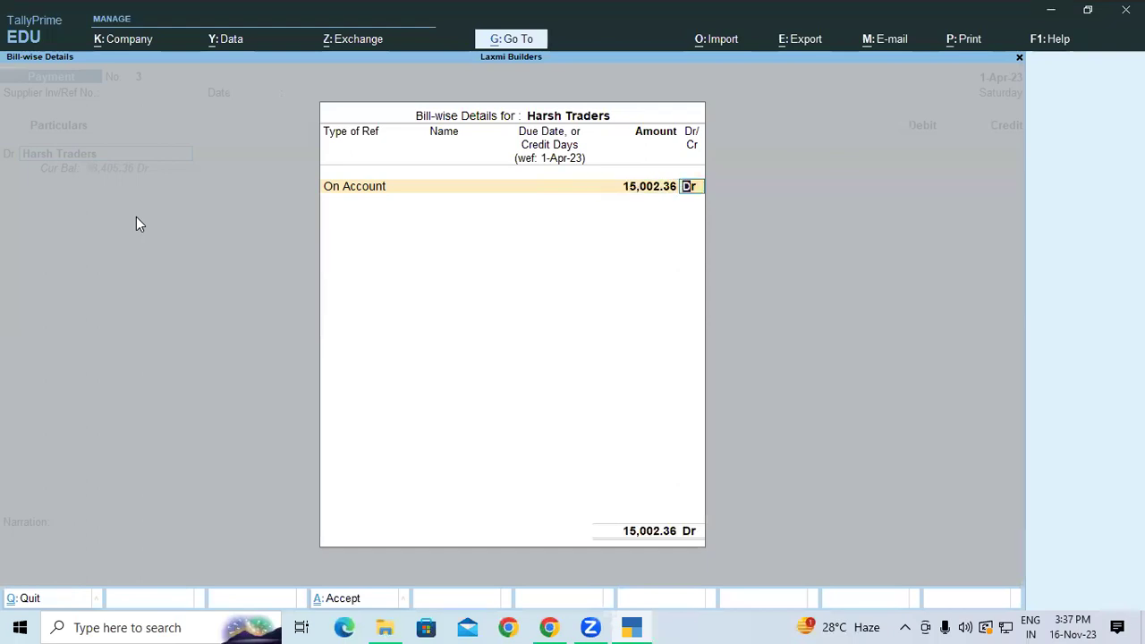
key("Return")
key("Return")
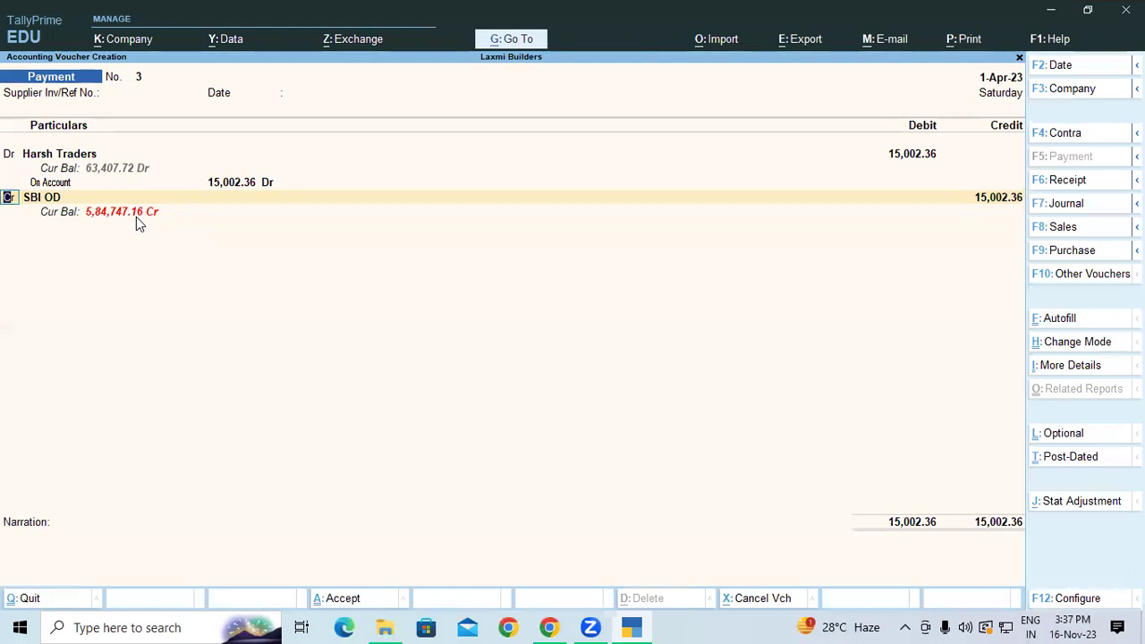
Correct the Harsh Traders amount to 15,000, mark the next line Dr, and start a Bank Charge ledger.
left_click(76, 161)
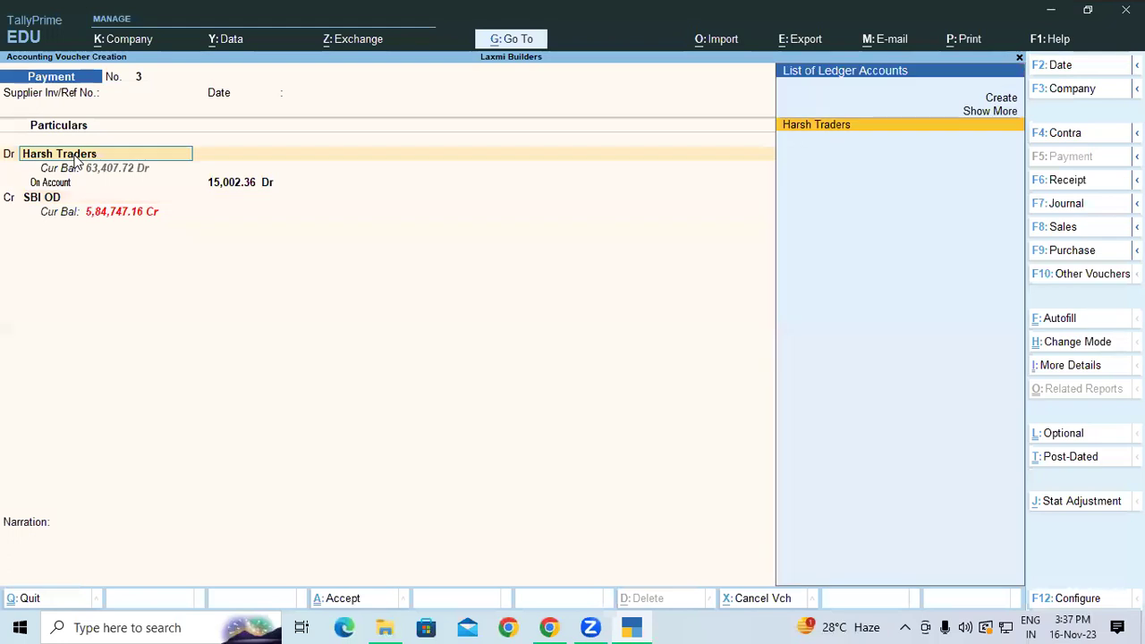
key("Return")
key("Return")
key("Return")
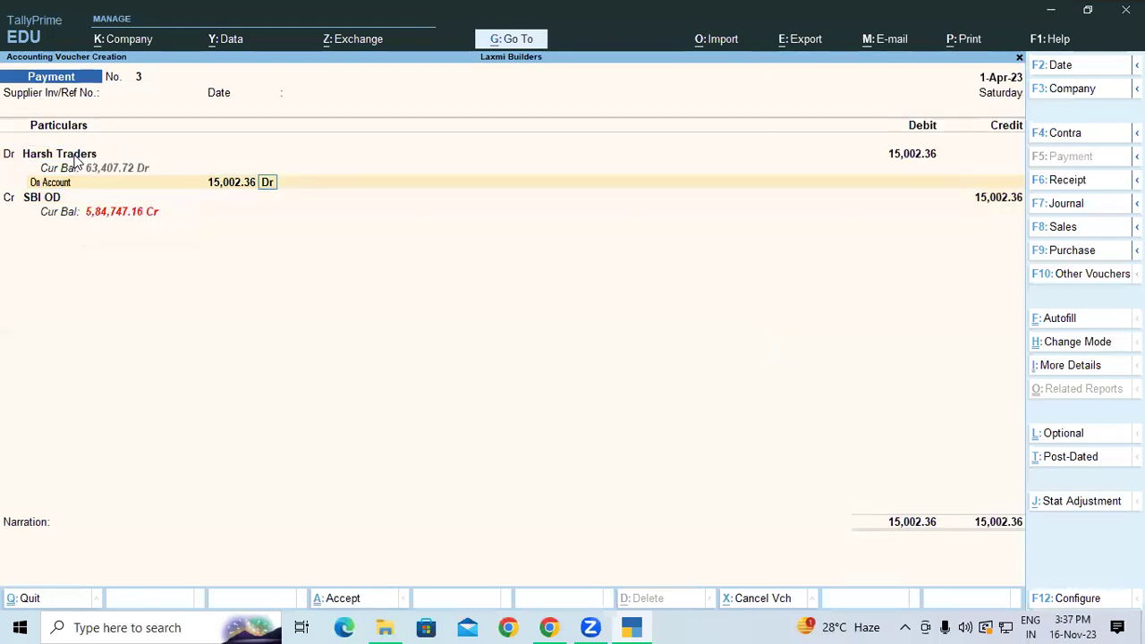
type("15000")
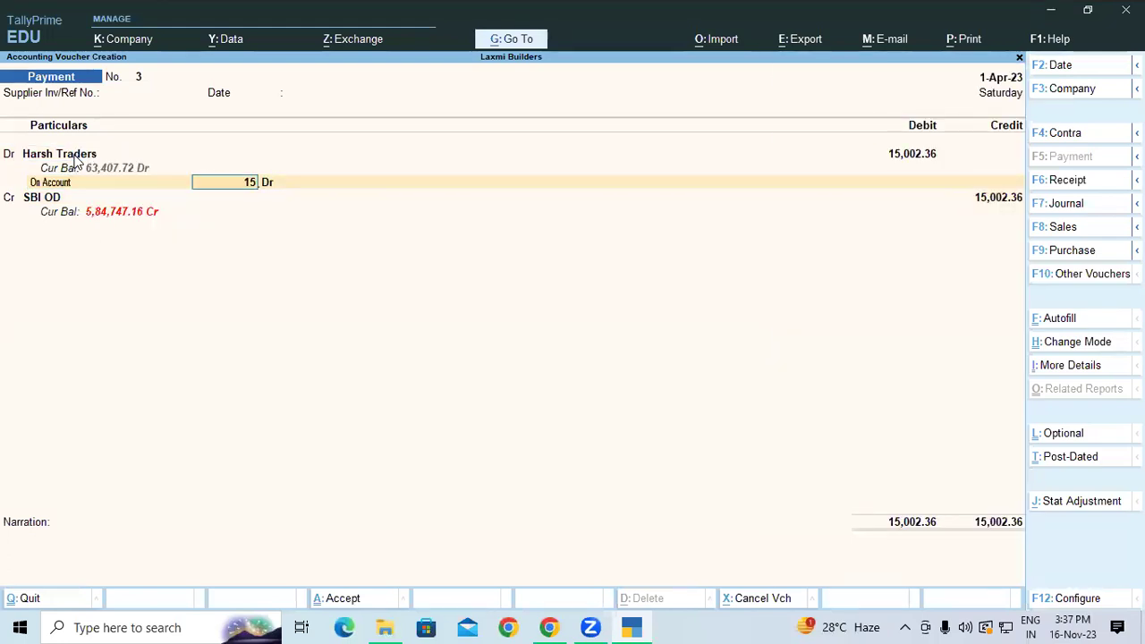
key("Return")
key("Return")
key("Return")
type("d")
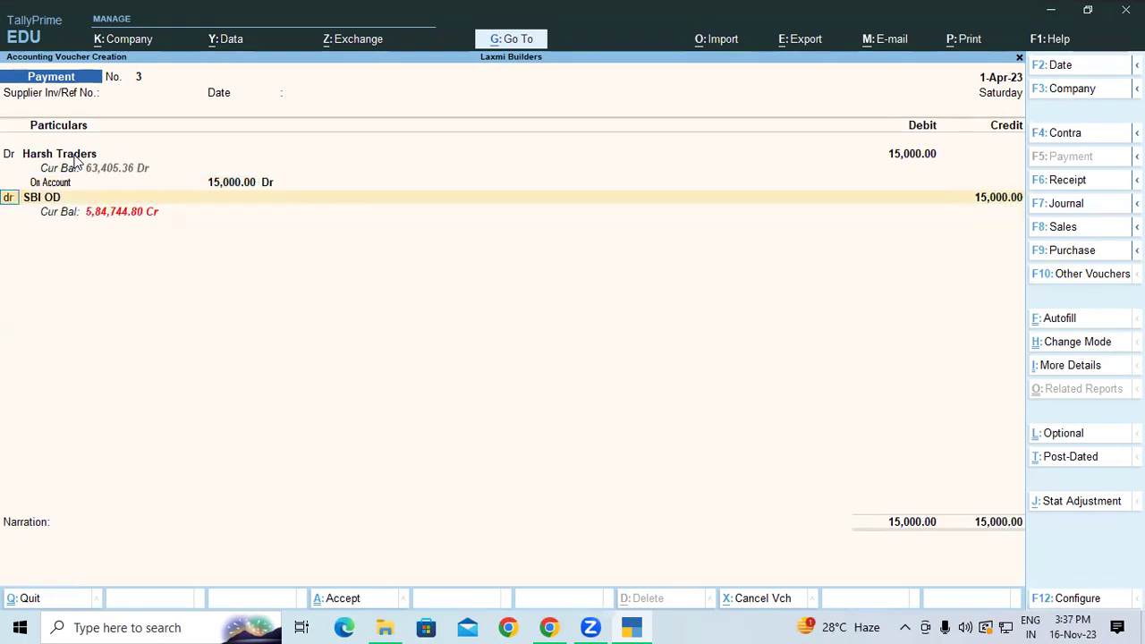
key("Return")
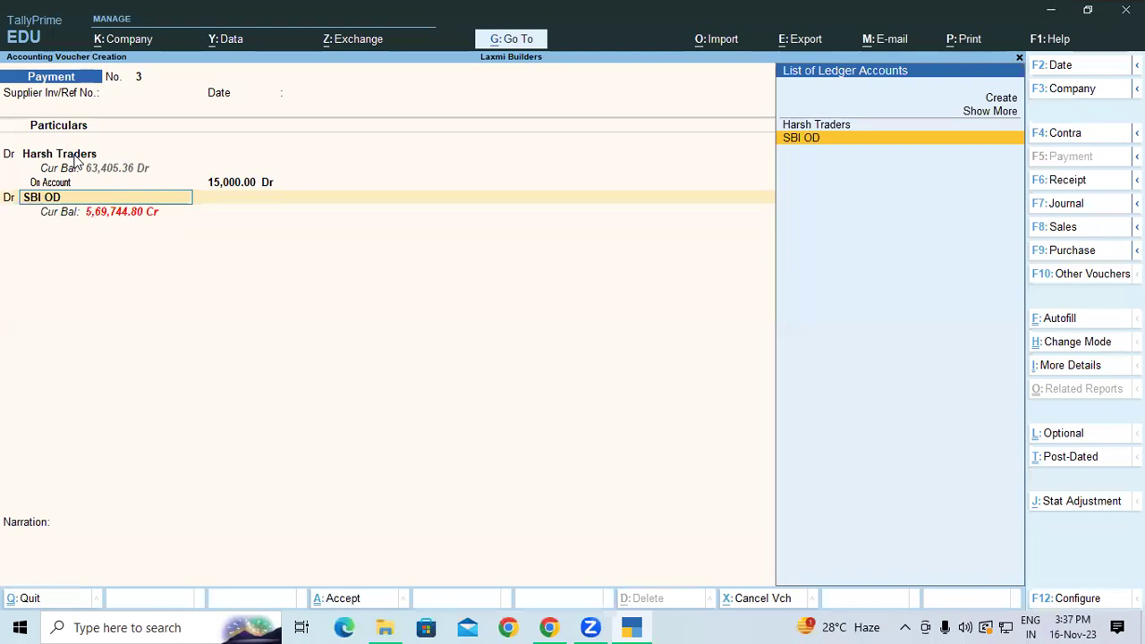
key("alt+c")
type("Bank Charge")
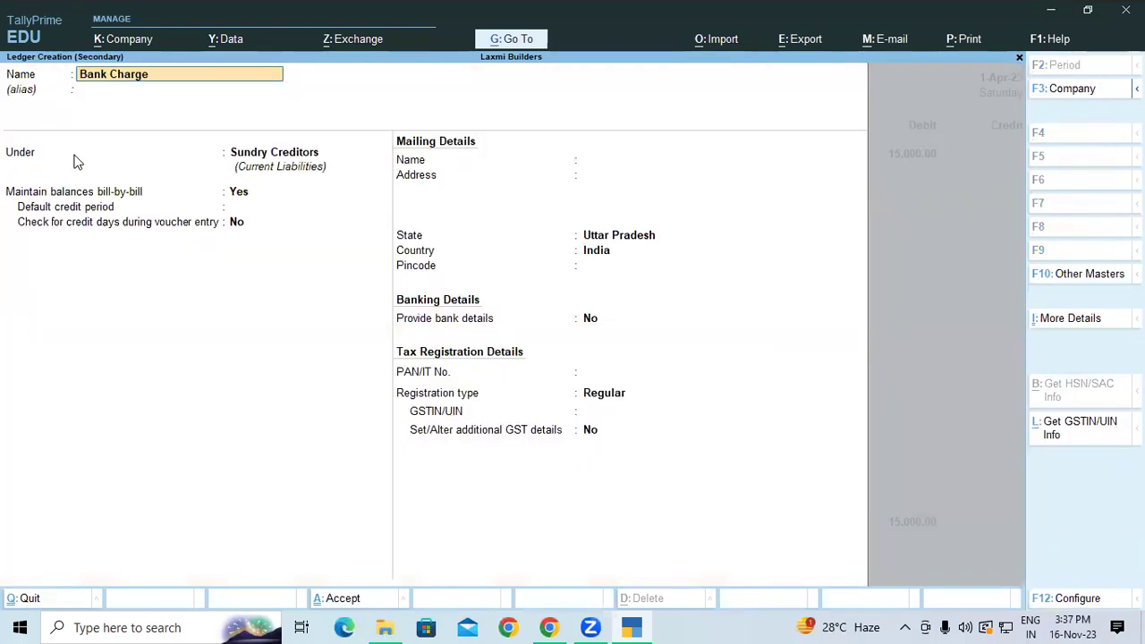
Save the Bank Charge ledger under Indirect Expenses.
key("Return")
key("BackSpace")
type("In")
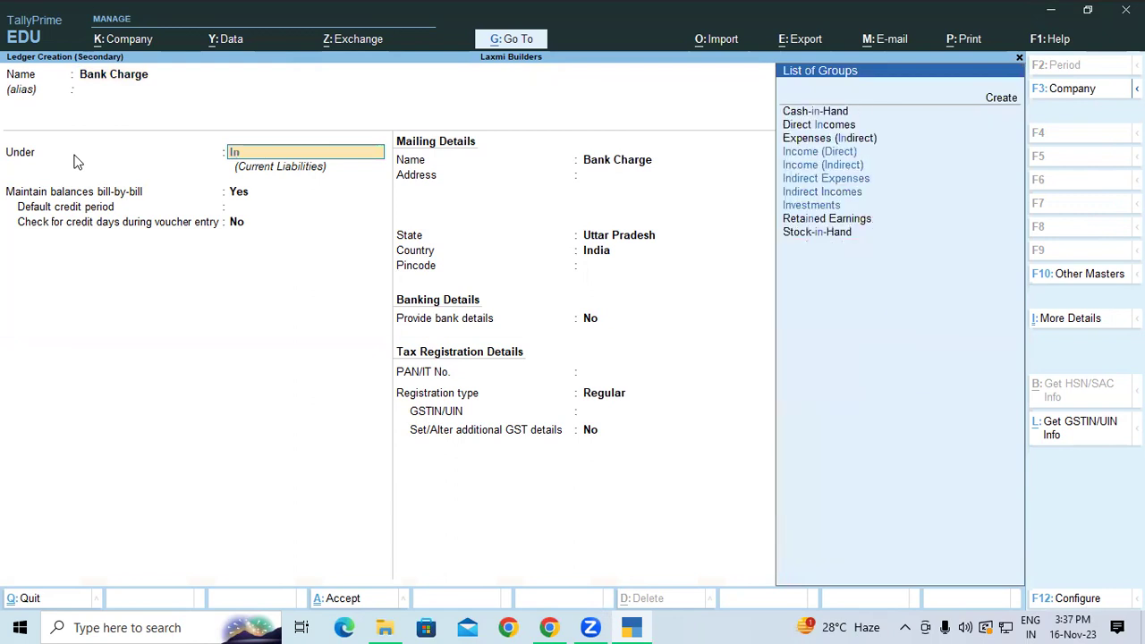
key("Up")
key("Up")
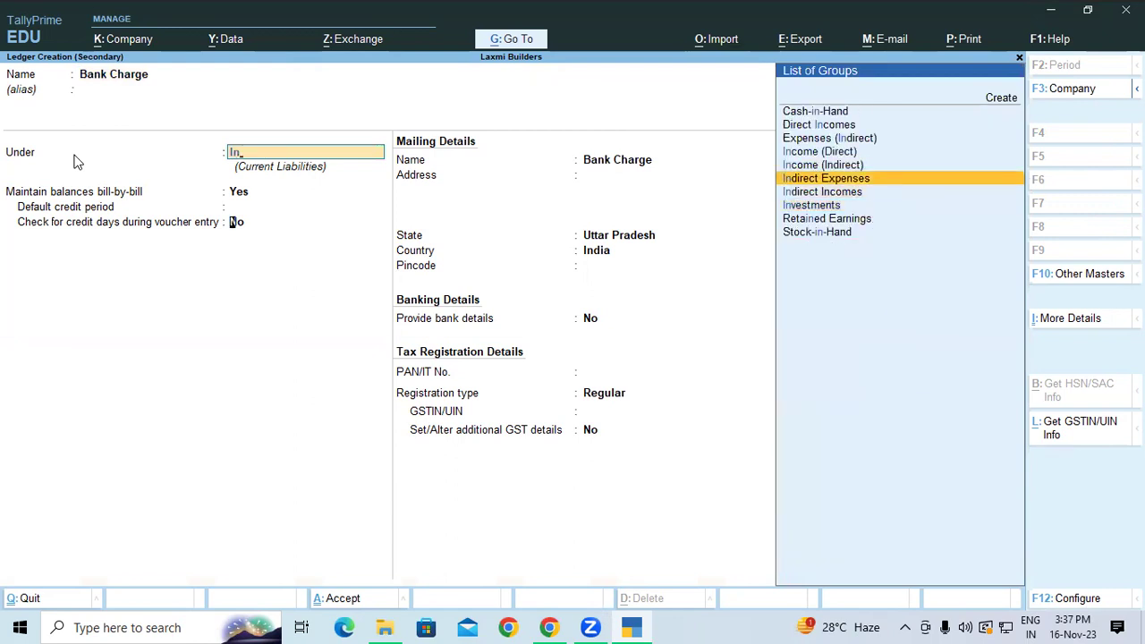
key("Return")
key("ctrl+a")
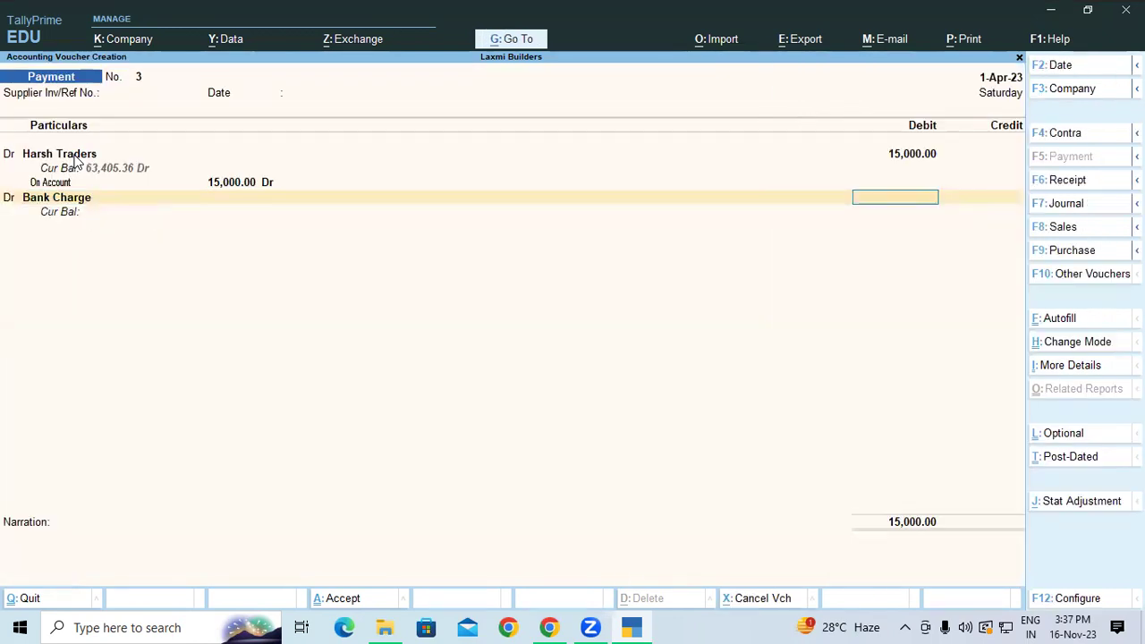
Debit Bank Charge 2.36, credit SBI OD 15,002.36, and save voucher 3 without narration.
type("2.36")
key("Return")
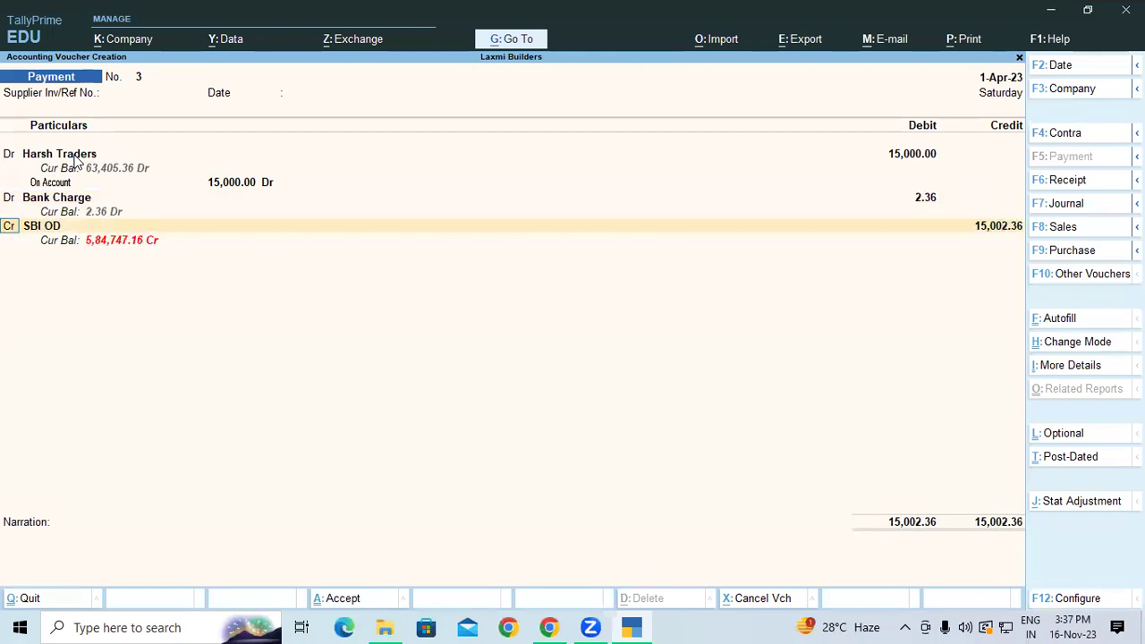
key("Return")
key("Return")
key("Return")
key("Return")
key("Return")
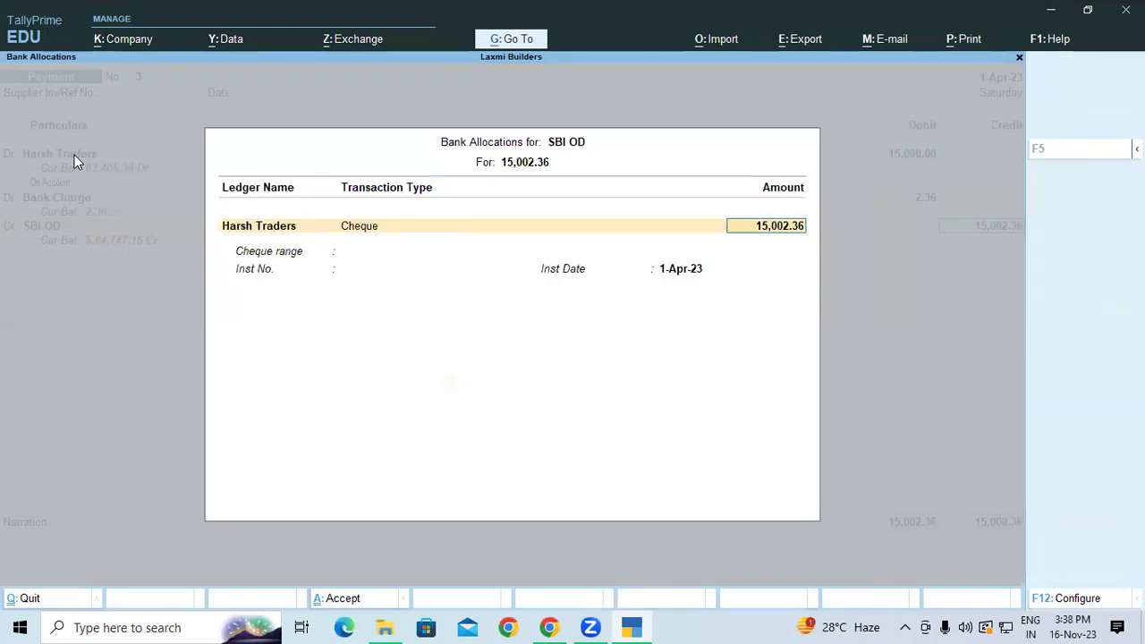
key("Return")
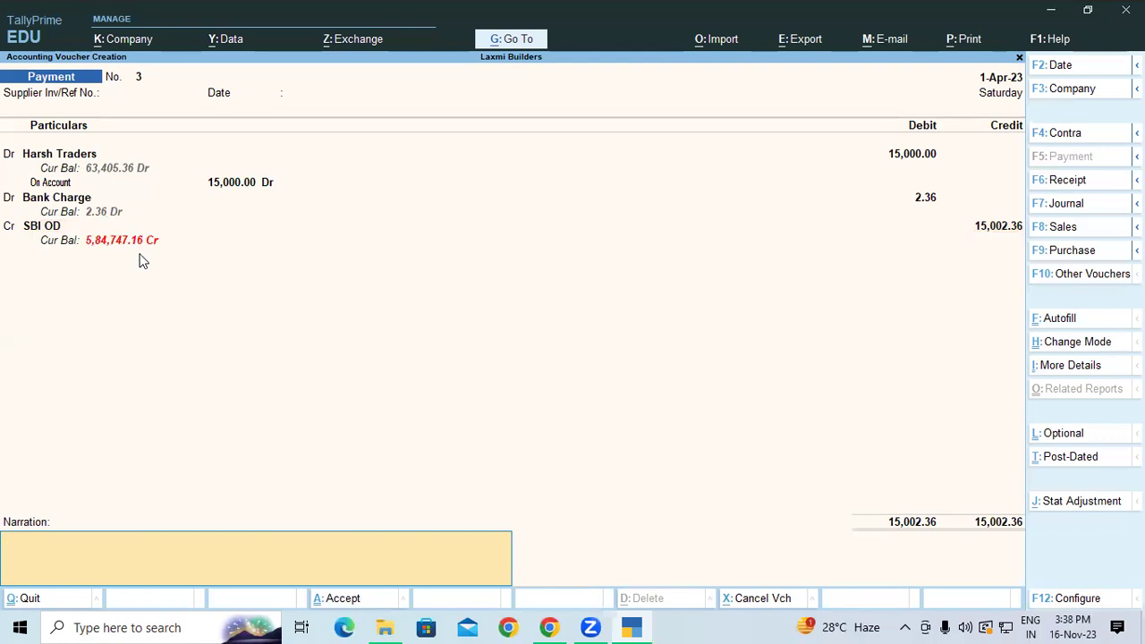
key("Return")
key("Return")
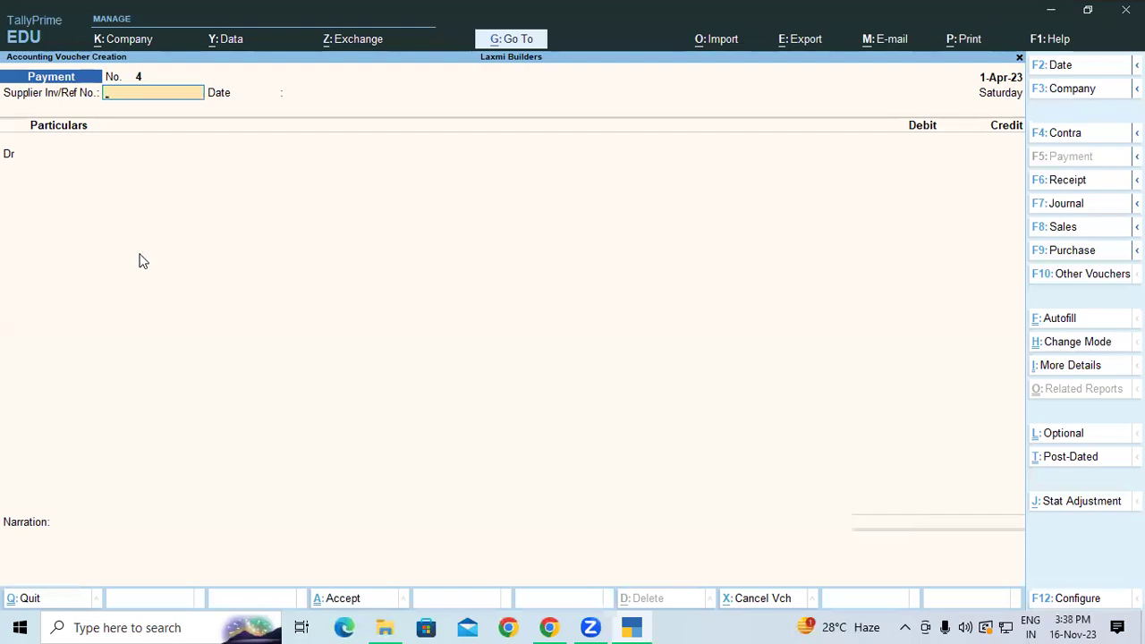
Debit SBI OD 8,022.91 on payment voucher 4.
key("Return")
key("Return")
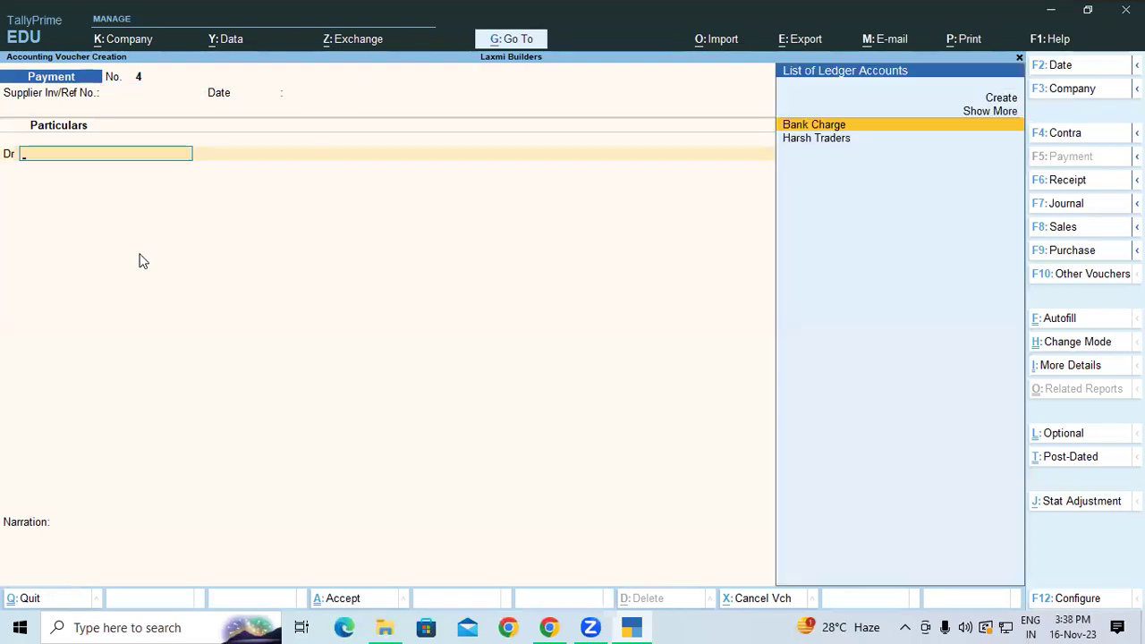
type("s")
key("Return")
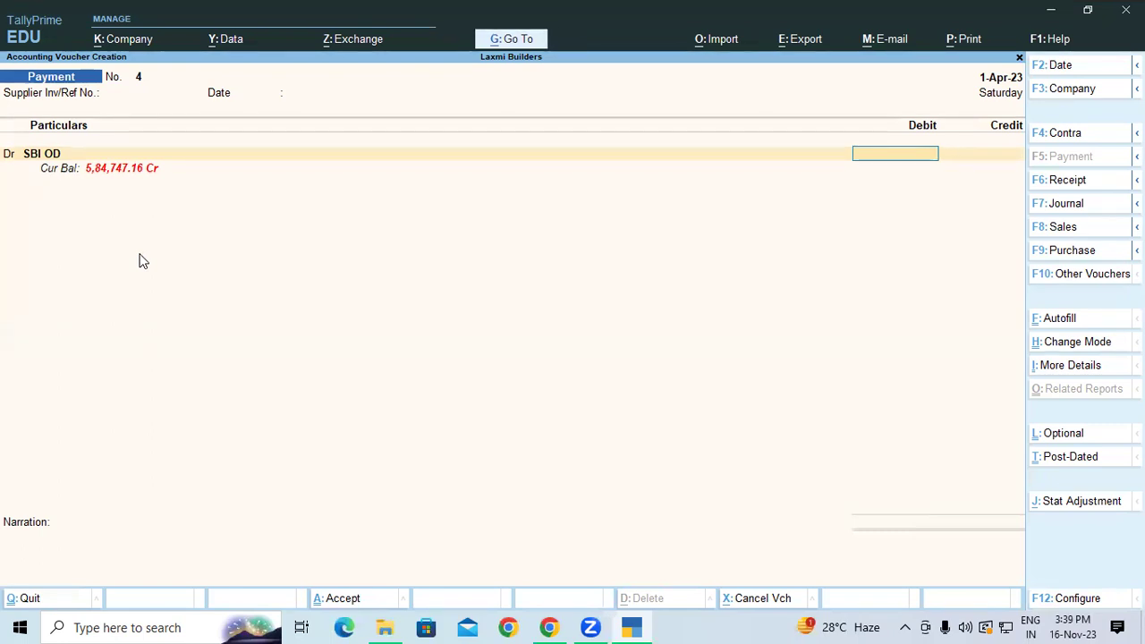
type("8,")
type("0")
type("22.")
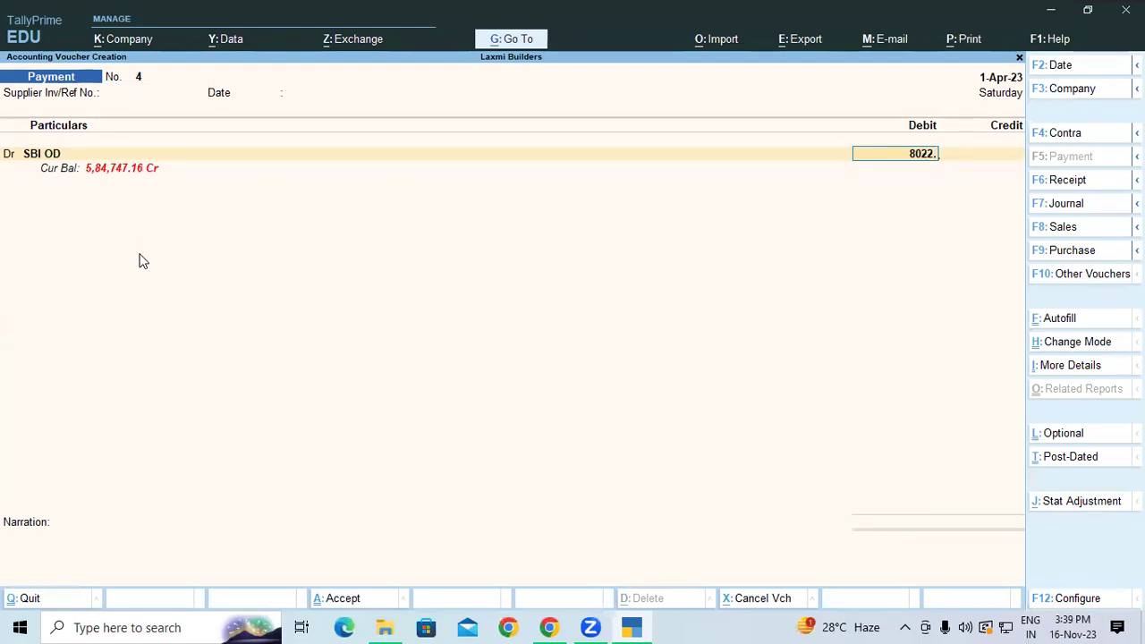
type("91")
key("Return")
key("Return")
key("Return")
key("Return")
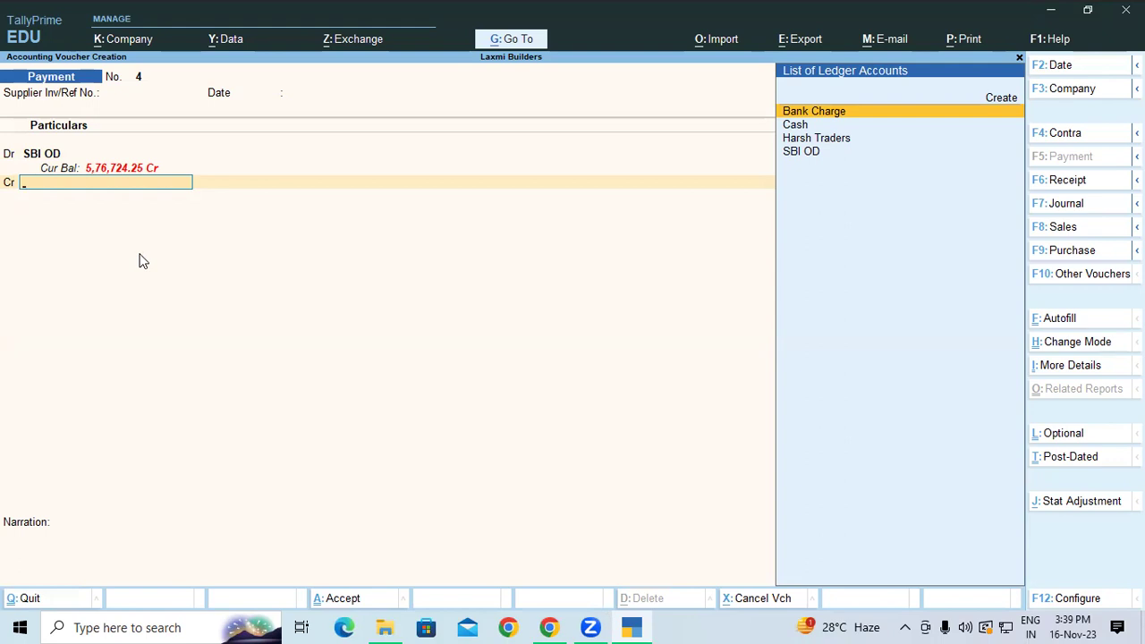
Create a Suspense A/c ledger under the Suspense A/c group for the credit line.
key("alt+c")
type("Suspen")
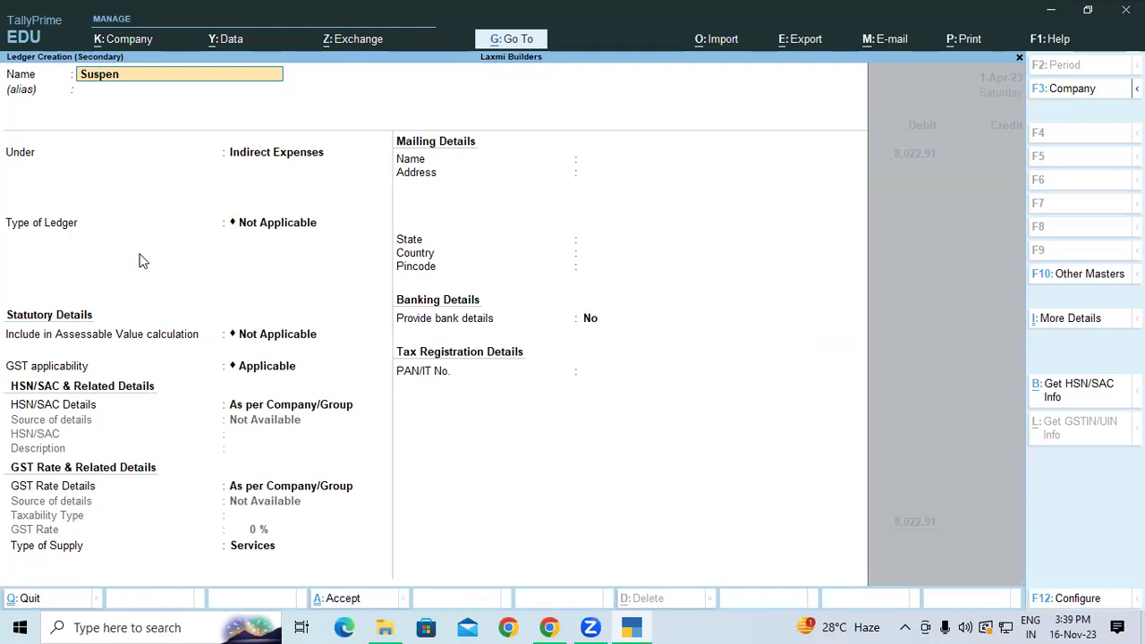
type("se a/c")
key("Return")
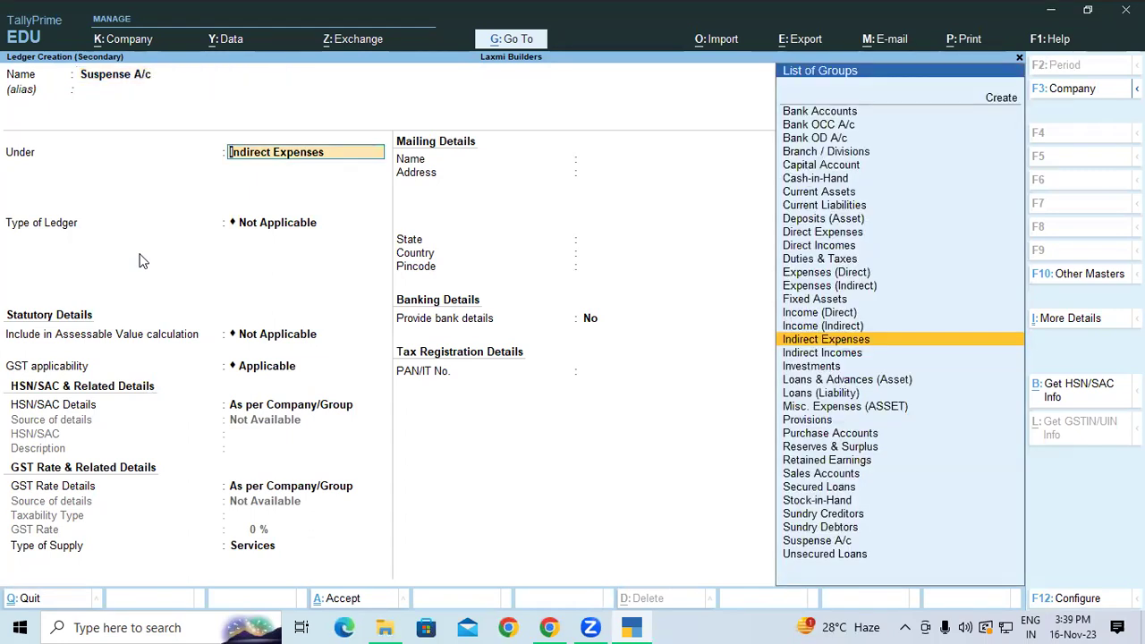
type("Sus")
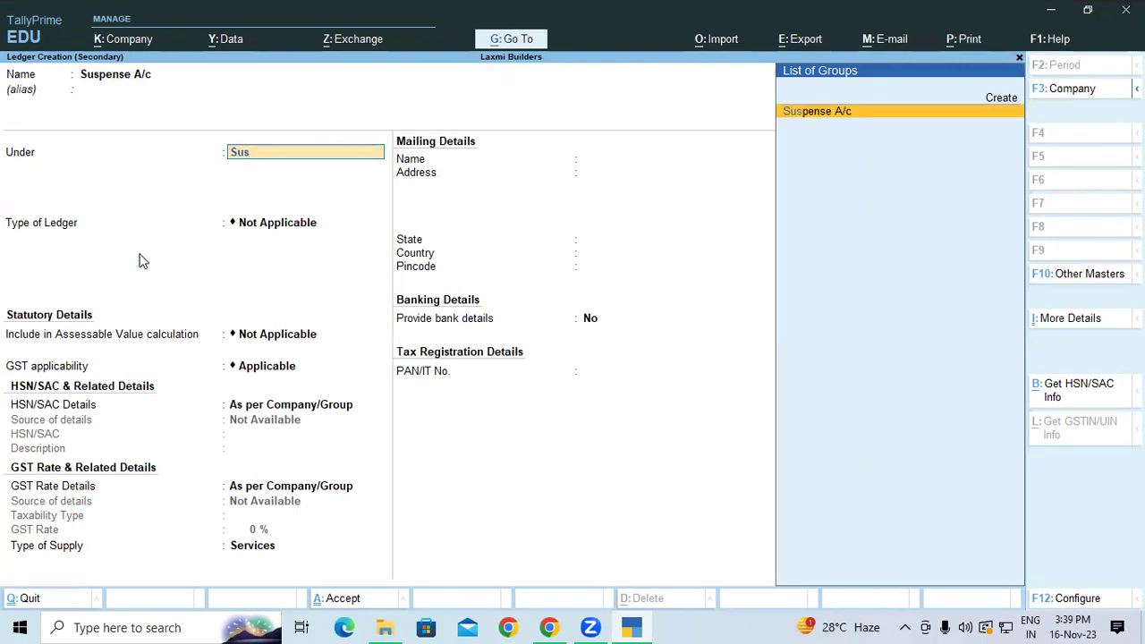
key("Return")
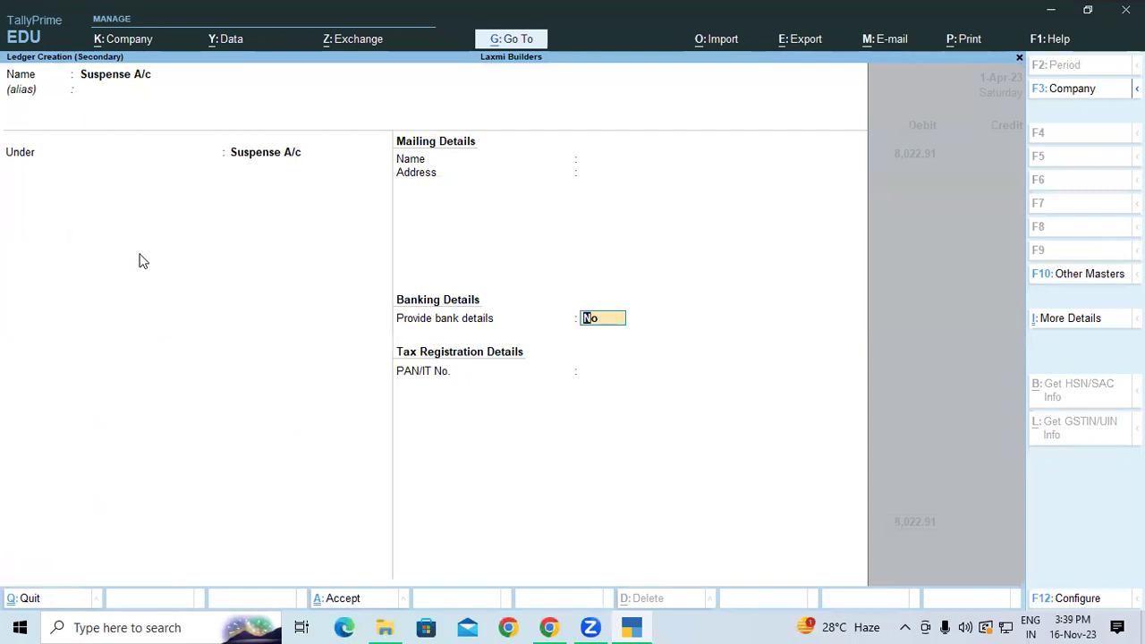
key("Return")
key("Return")
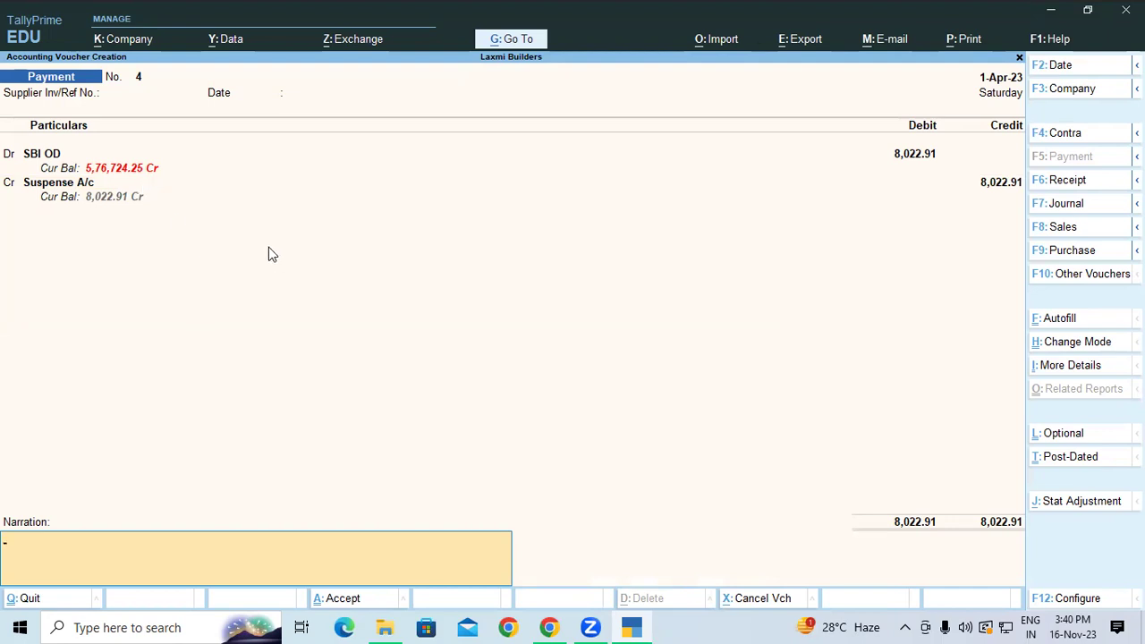
Step through the voucher and SBI OD bank allocation to try accepting payment voucher 4.
key("Up")
key("Return")
key("Return")
key("Return")
key("Return")
key("Return")
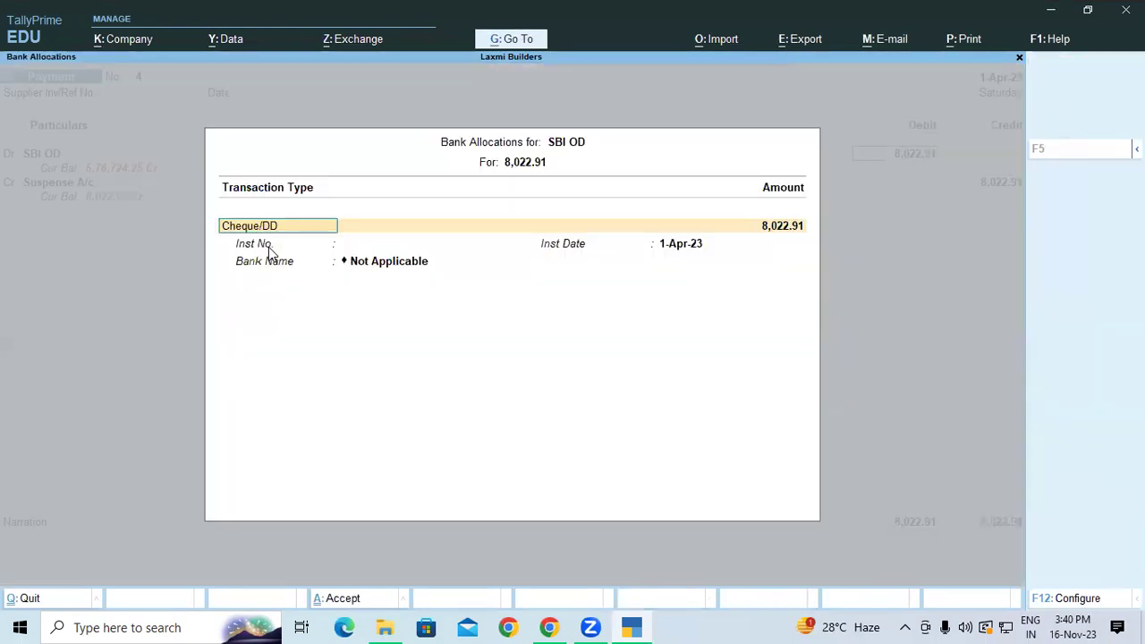
key("Return")
key("Return")
key("Return")
key("Return")
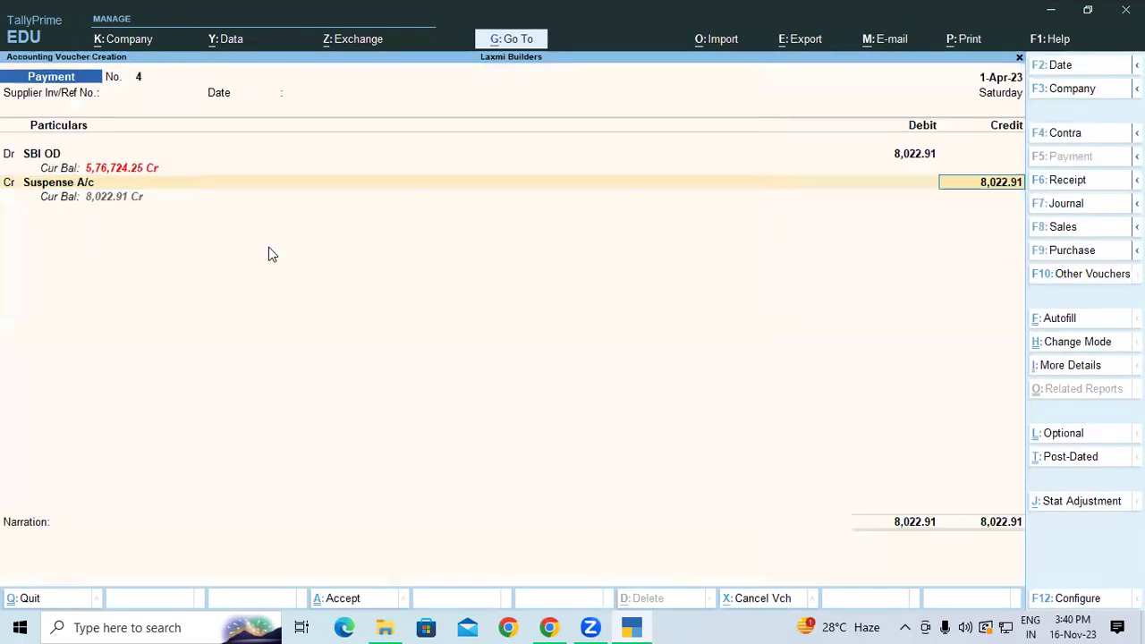
key("Return")
key("Return")
key("Return")
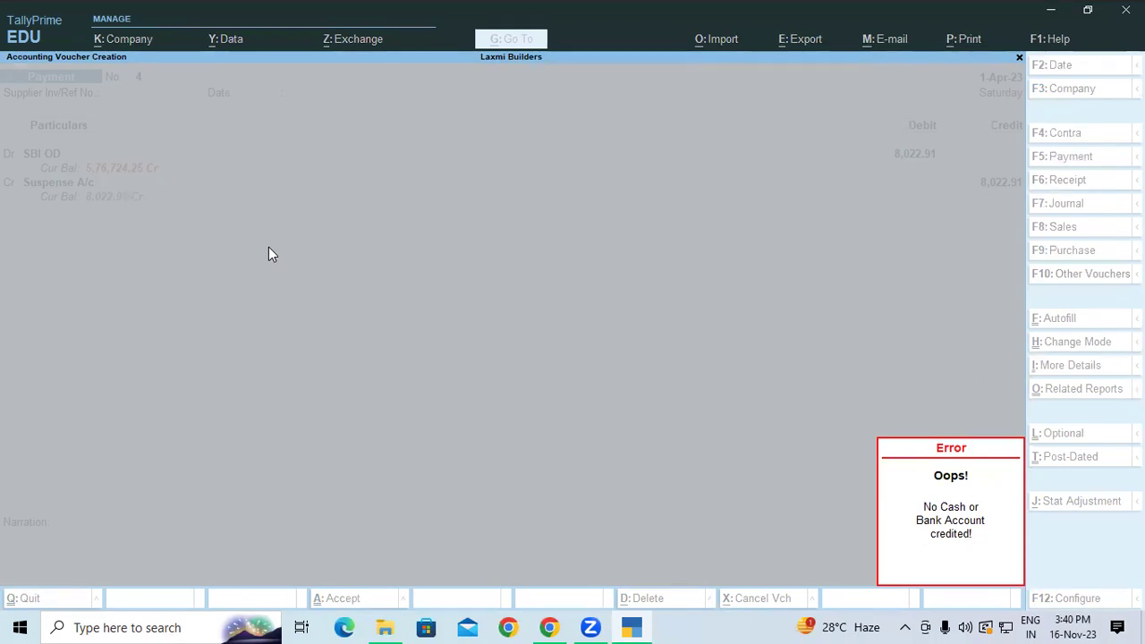
Dismiss the 'No Cash or Bank Account credited' error, quit the voucher, and reopen voucher entry.
key("Escape")
key("Escape")
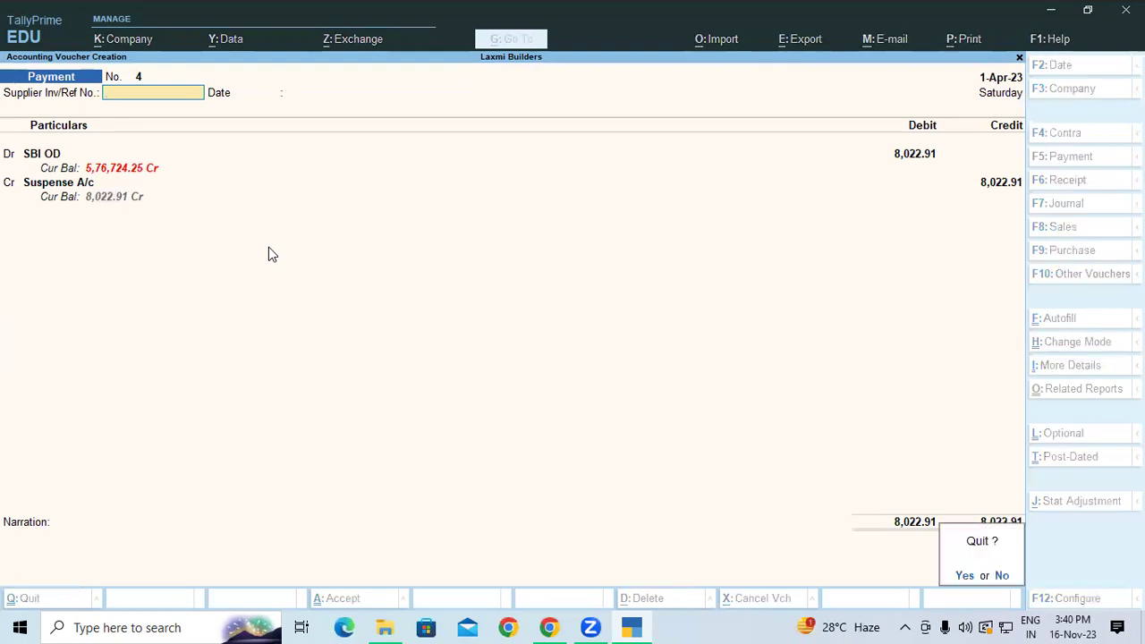
key("Return")
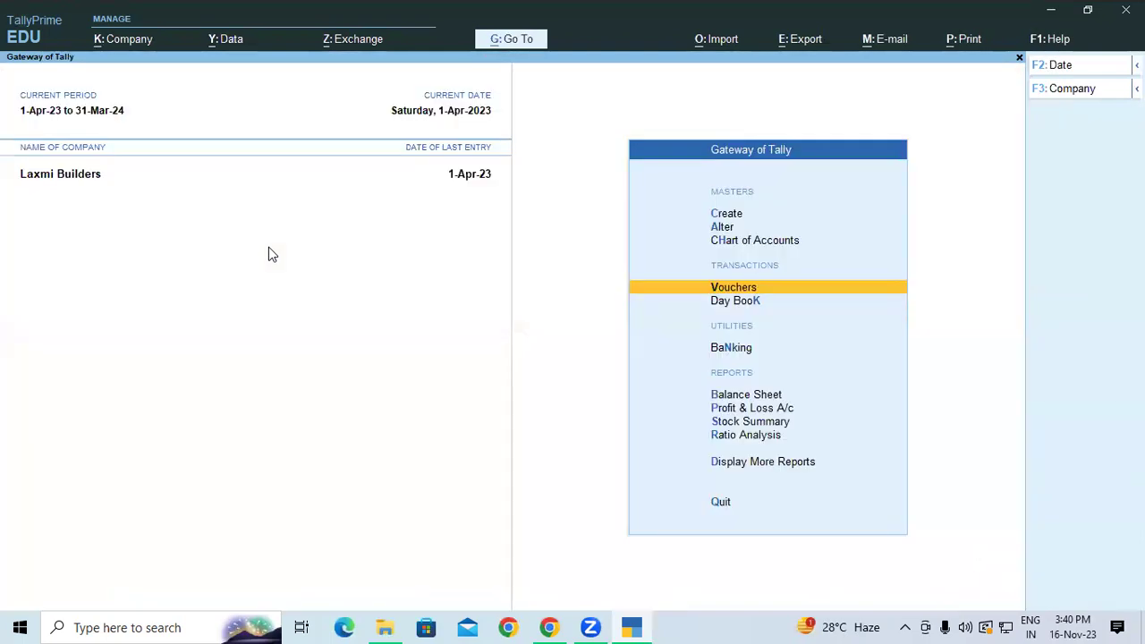
key("Return")
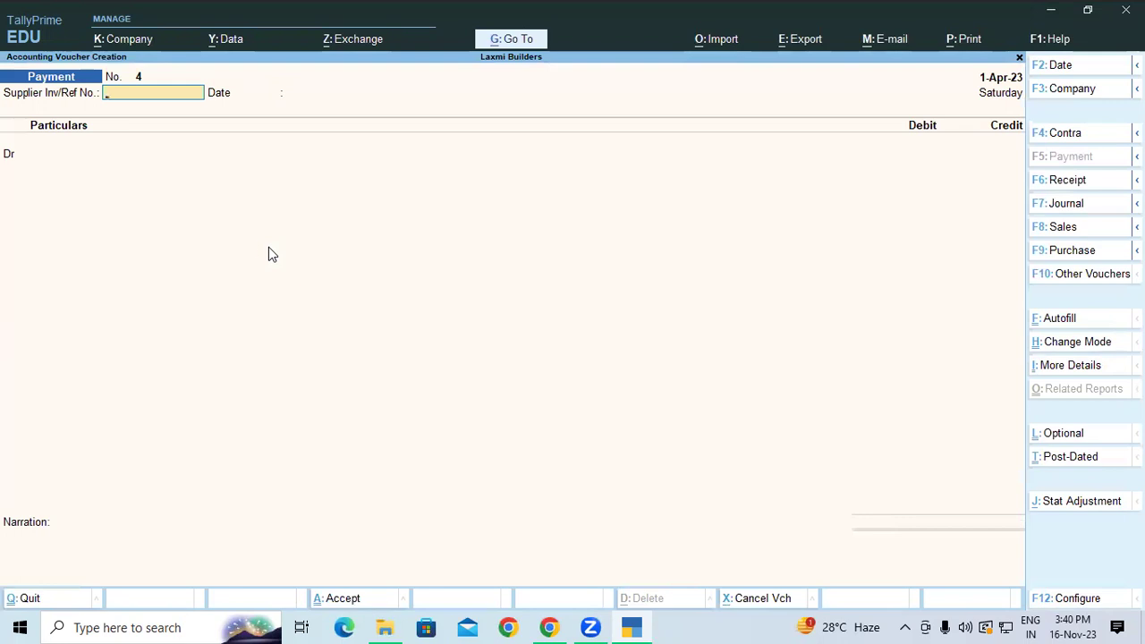
Switch to Receipt, credit Suspense A/c 8,022.91, debit SBI OD, and save receipt voucher 1.
key("F6")
key("Return")
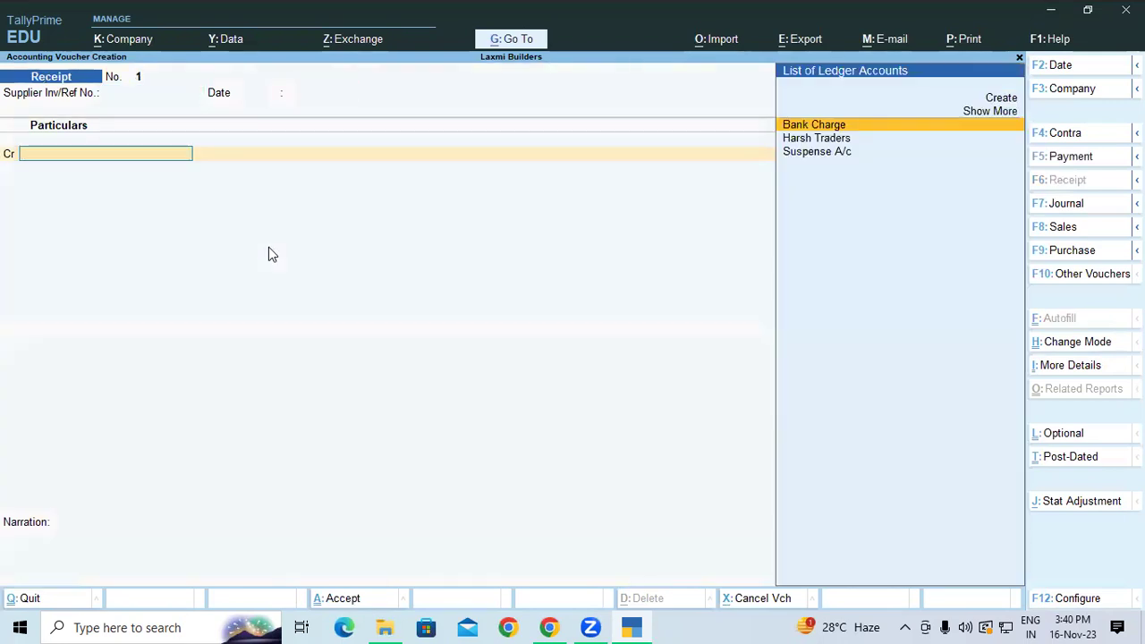
type("s")
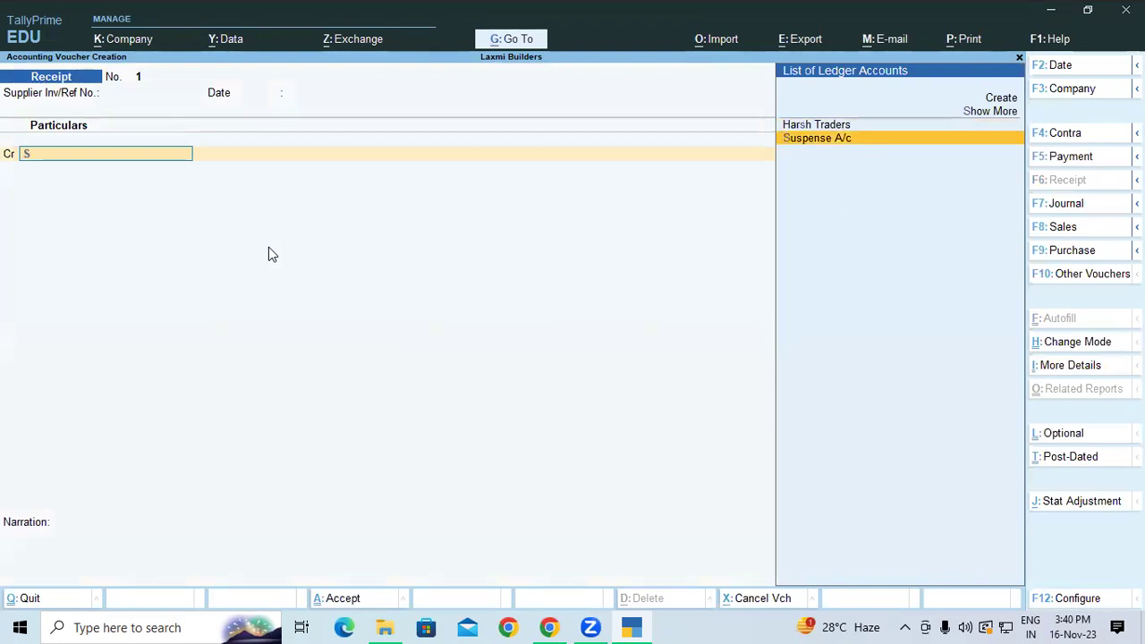
key("Return")
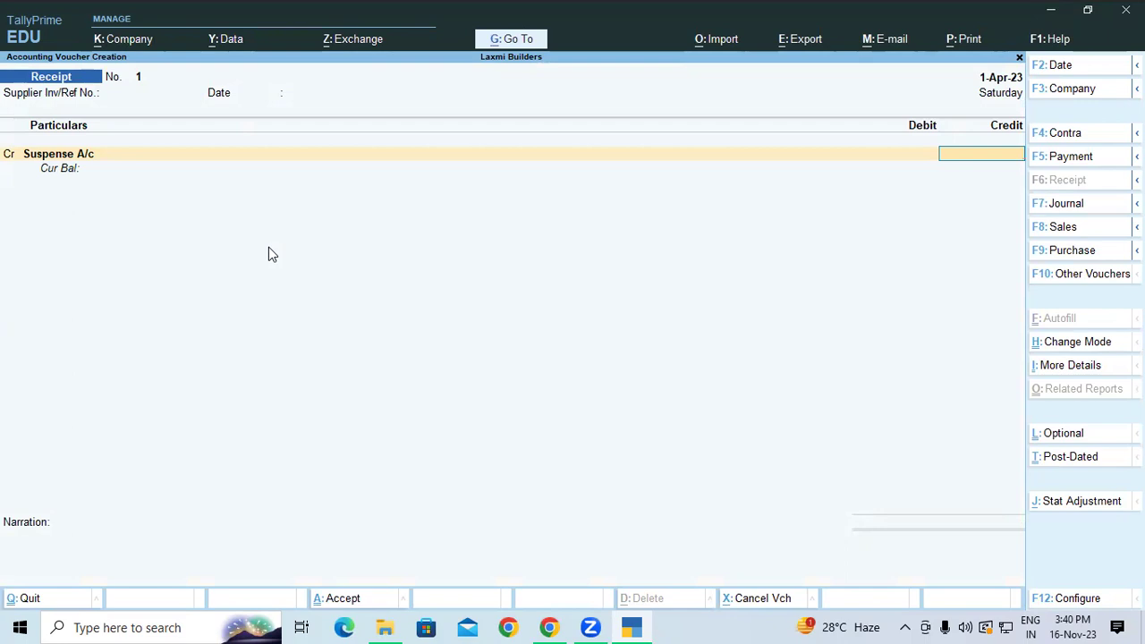
key("BackSpace")
key("BackSpace")
type("8022.91")
key("Return")
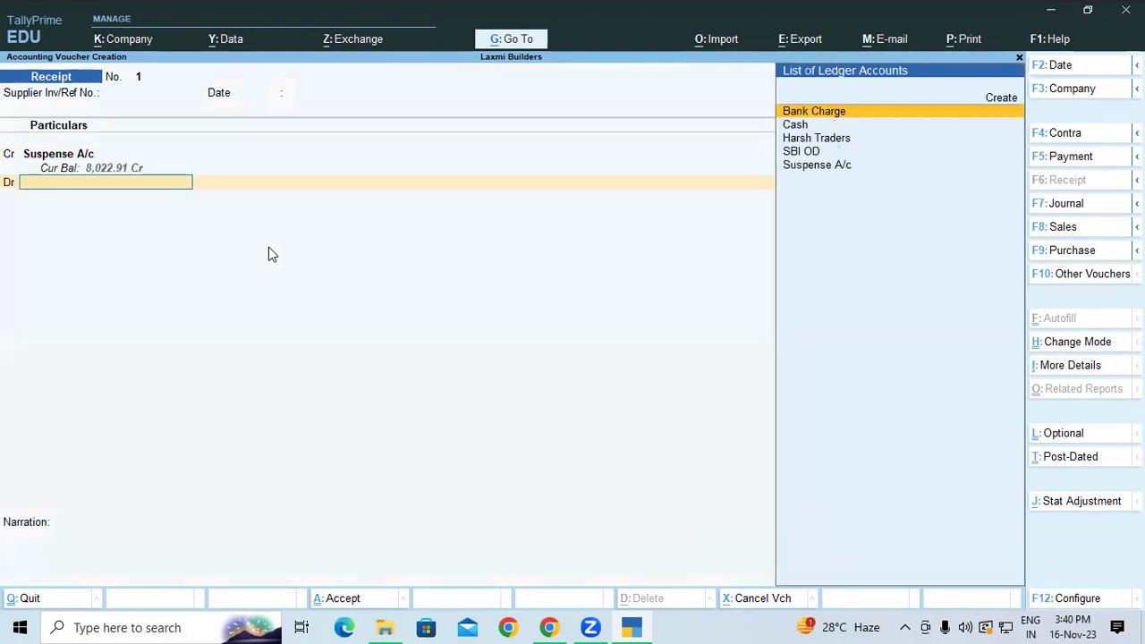
key("Down")
key("Down")
key("Down")
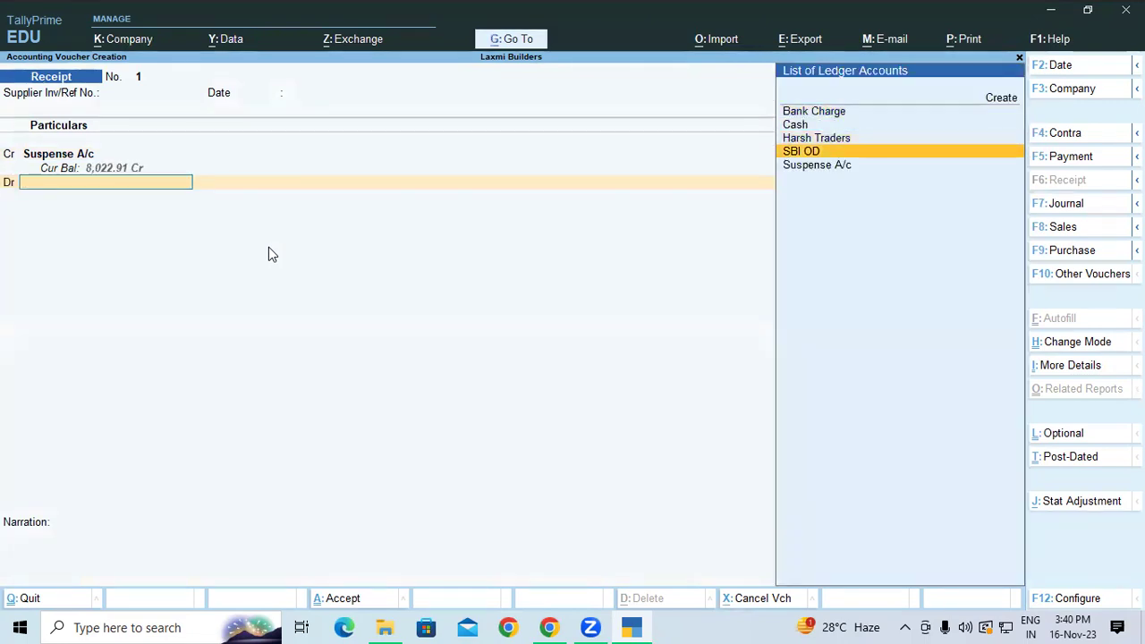
key("Return")
key("Return")
key("Return")
key("Return")
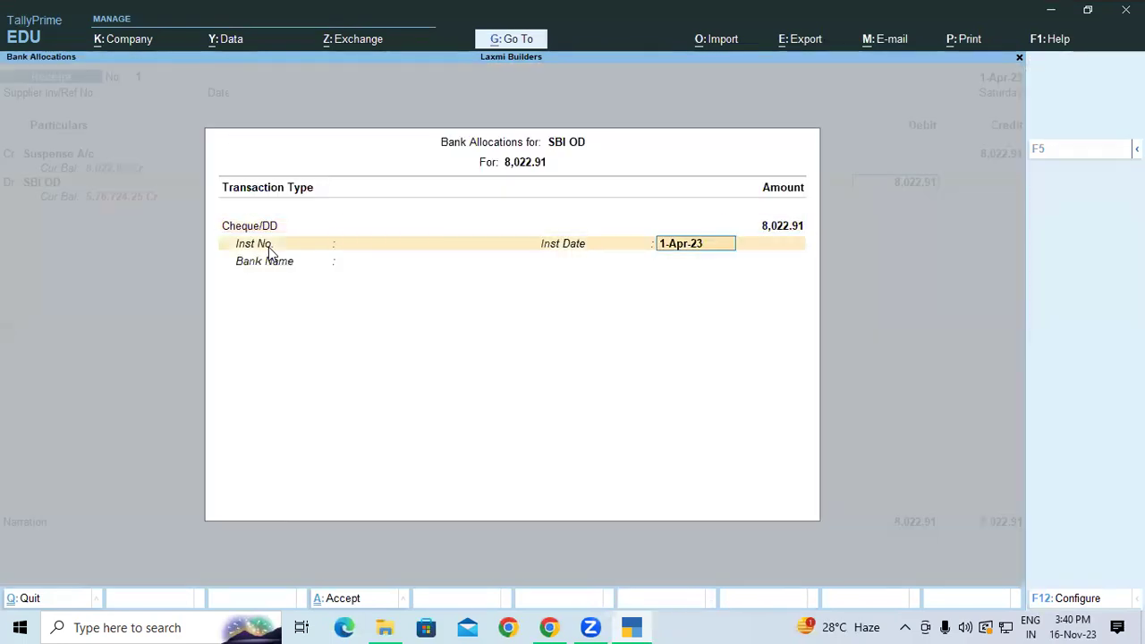
key("Return")
key("Return")
key("Return")
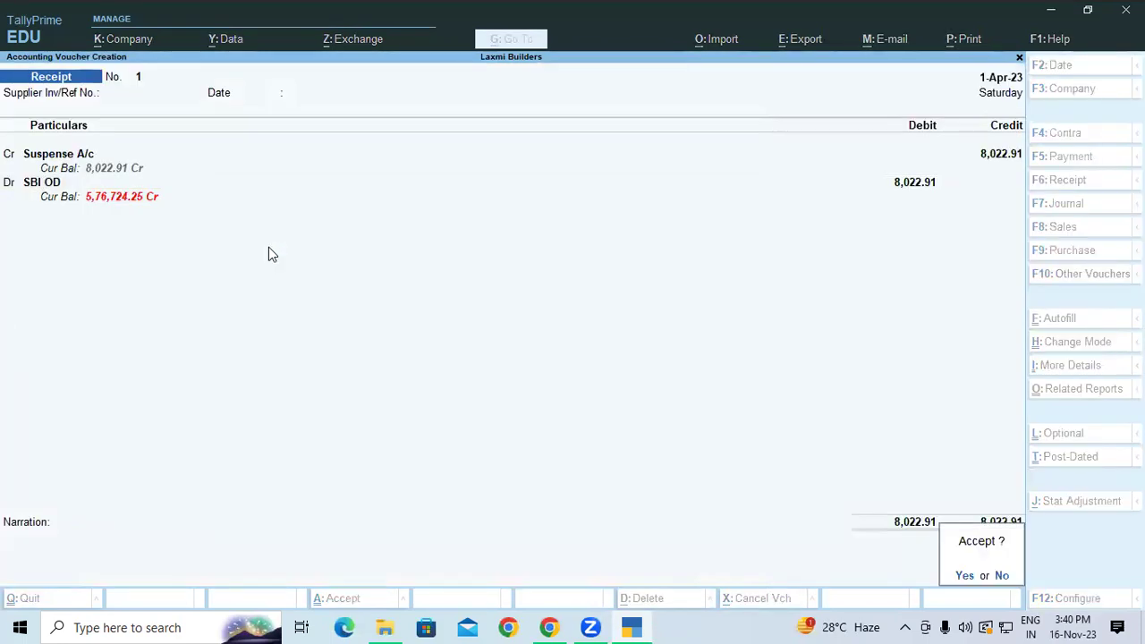
key("Return")
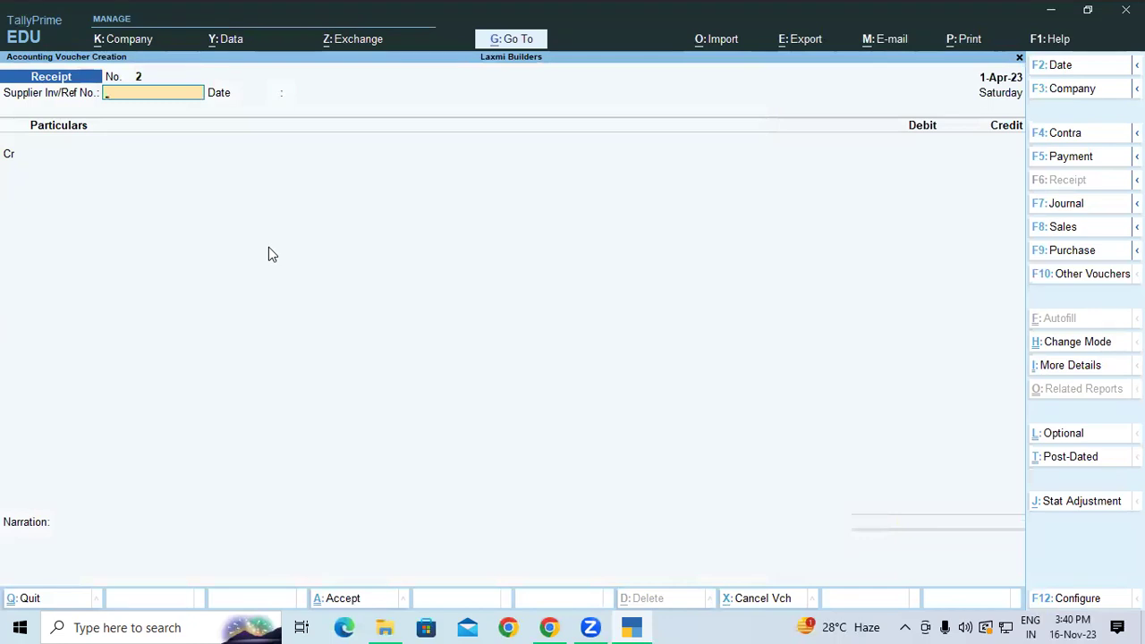